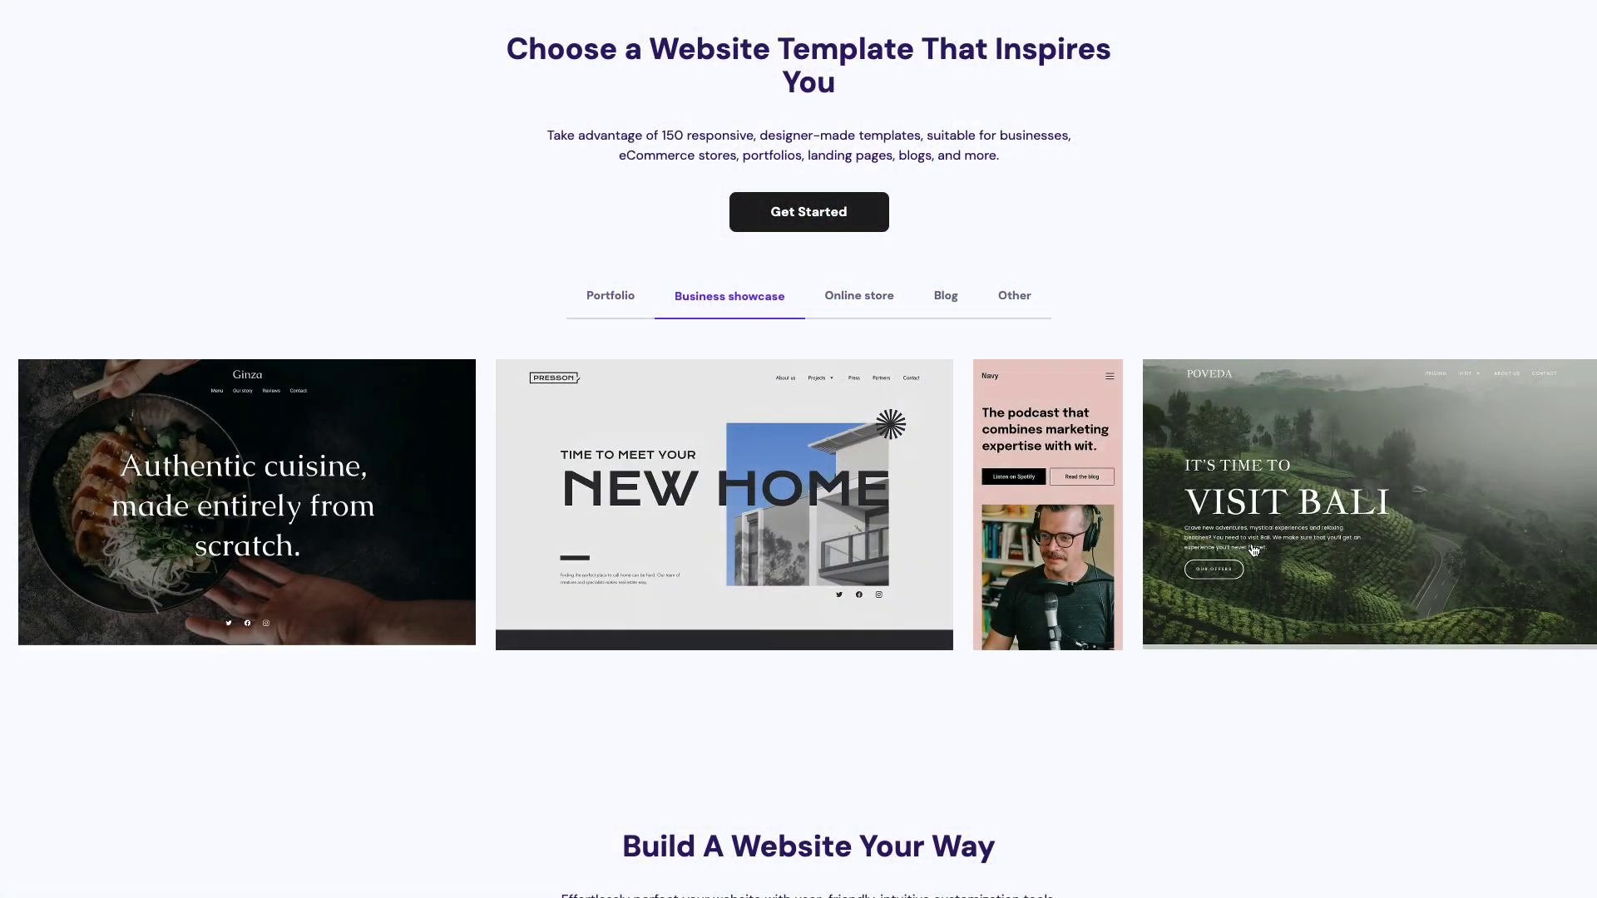
Switch the template showcase to the Online store templates
left_click(859, 296)
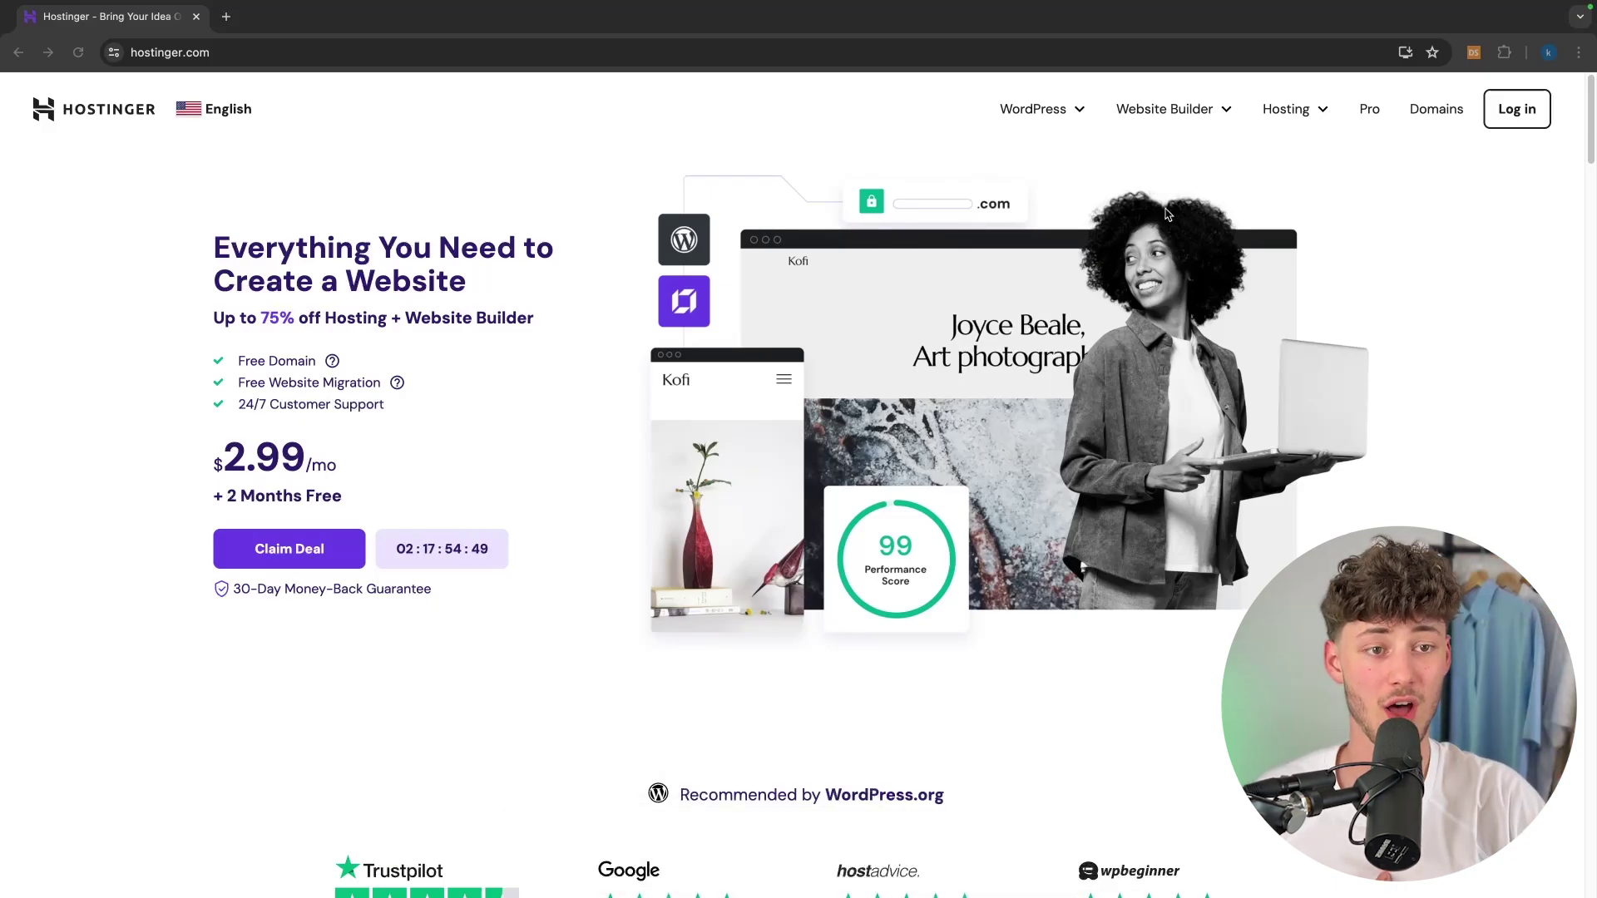
Go to the Hostinger Website Builder product page and scroll down to the plans
mouse_move(1168, 112)
left_click(1156, 171)
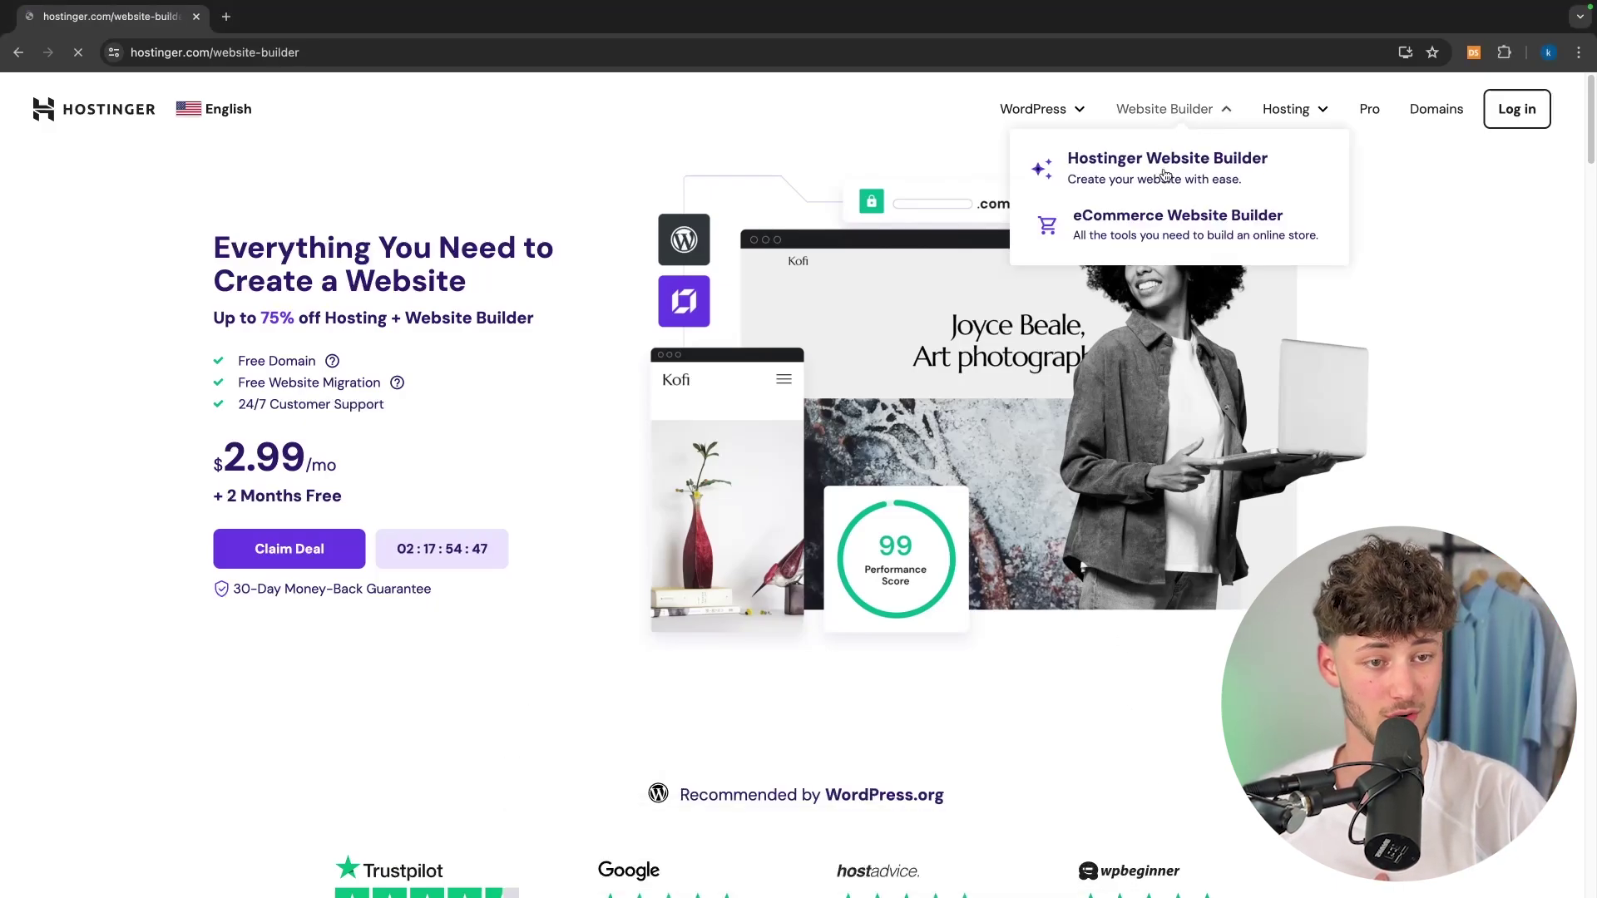
scroll(744, 559, "down", 10)
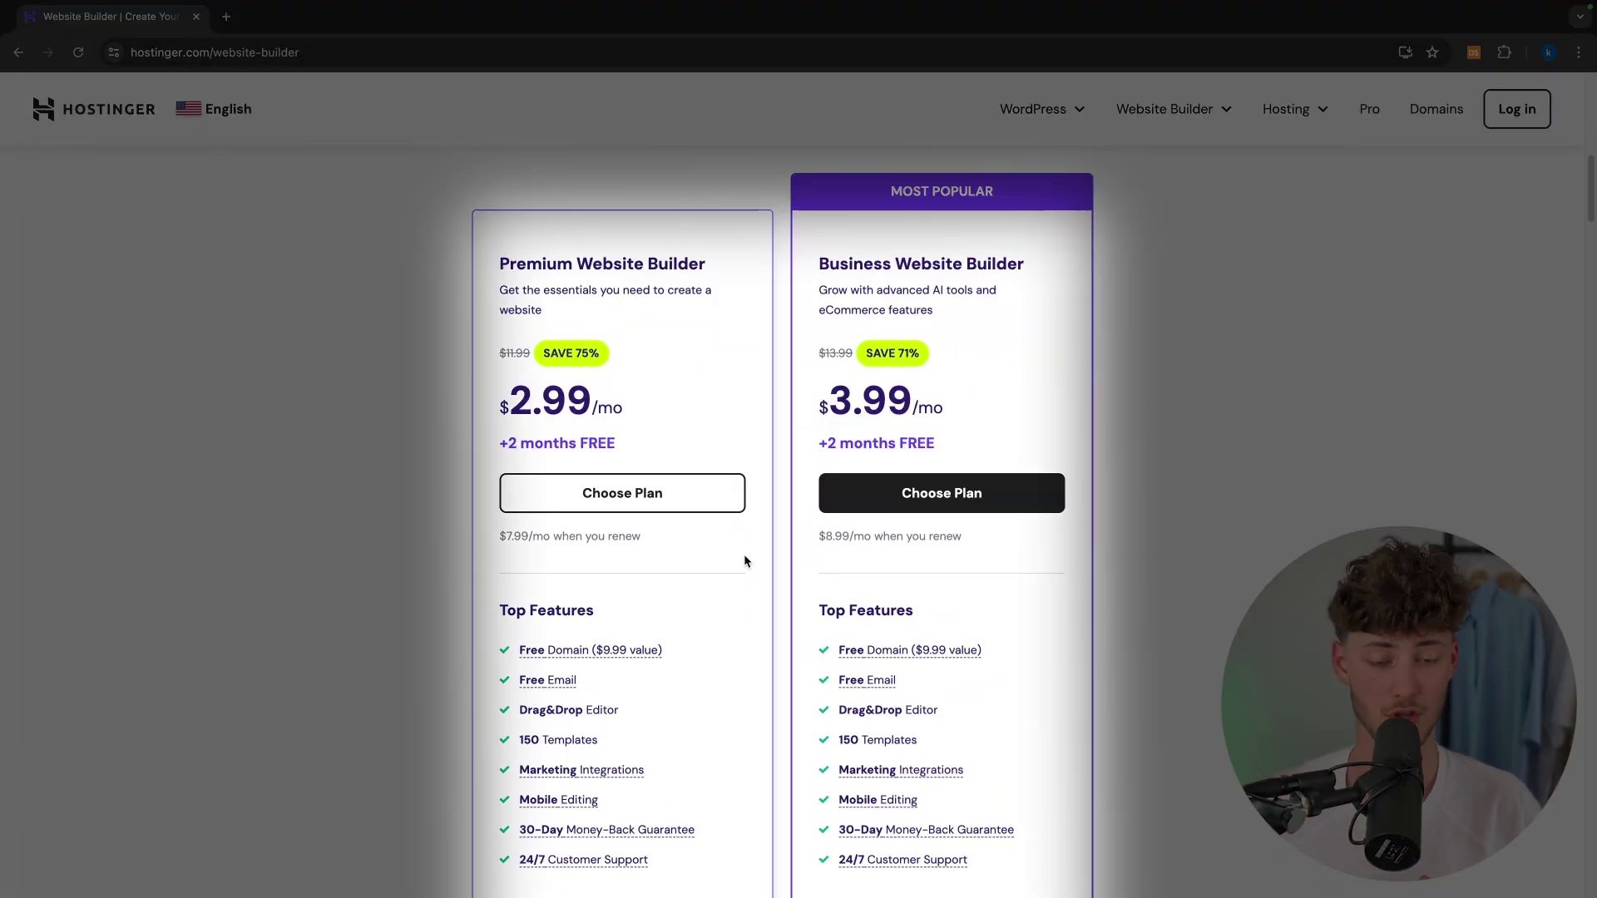
scroll(775, 444, "down", 7)
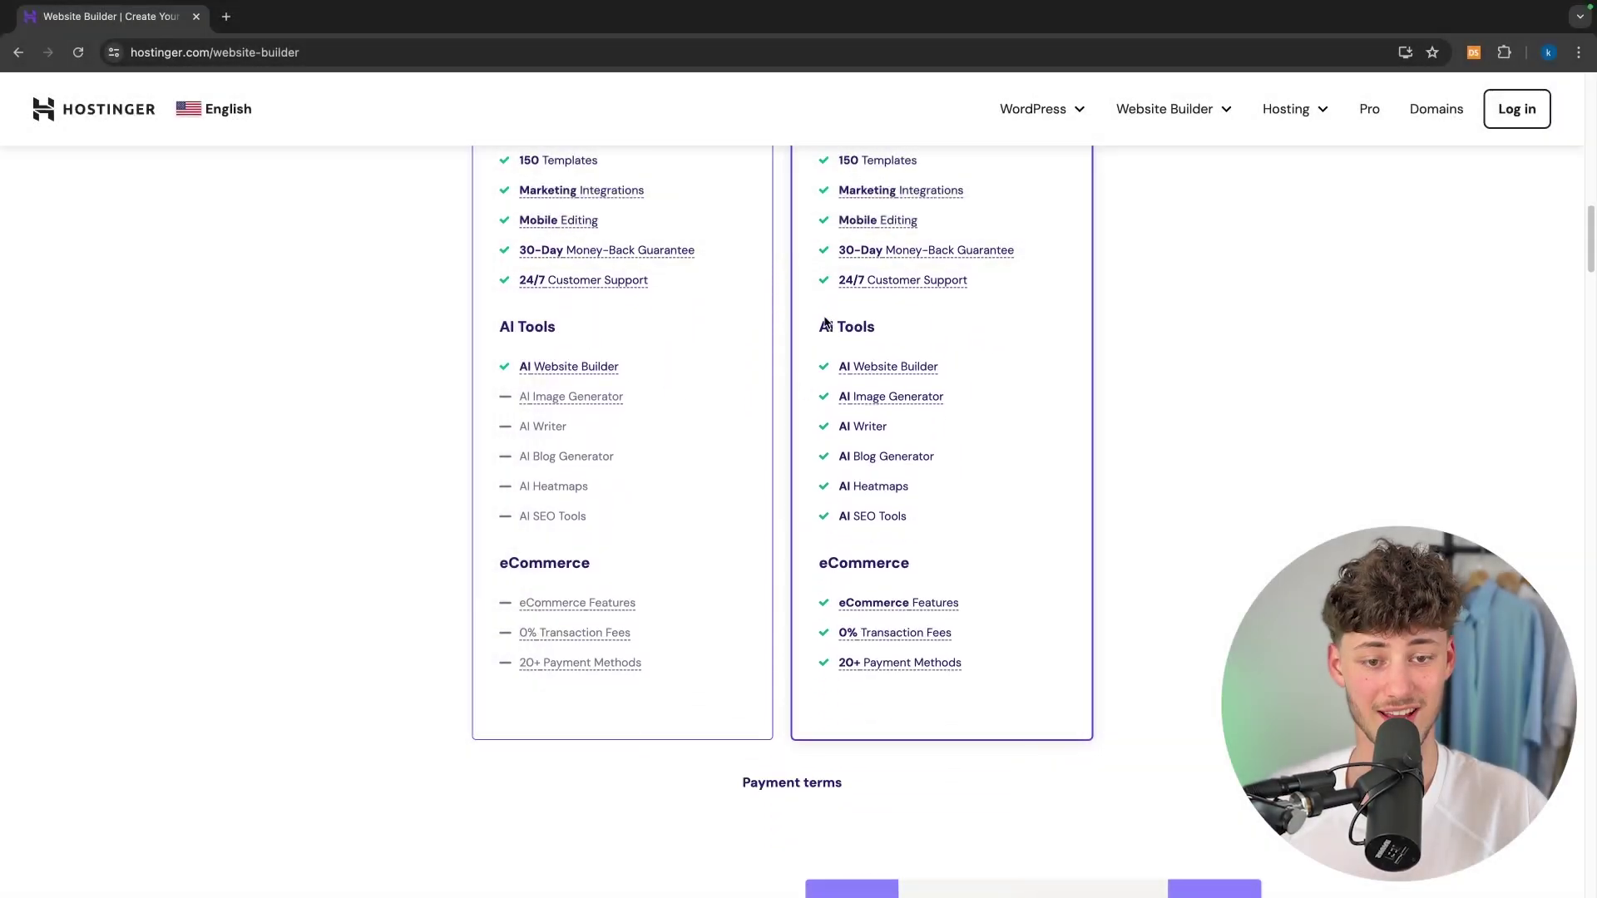
Choose the Business Website Builder plan
left_click(915, 342)
scroll(924, 324, "up", 6)
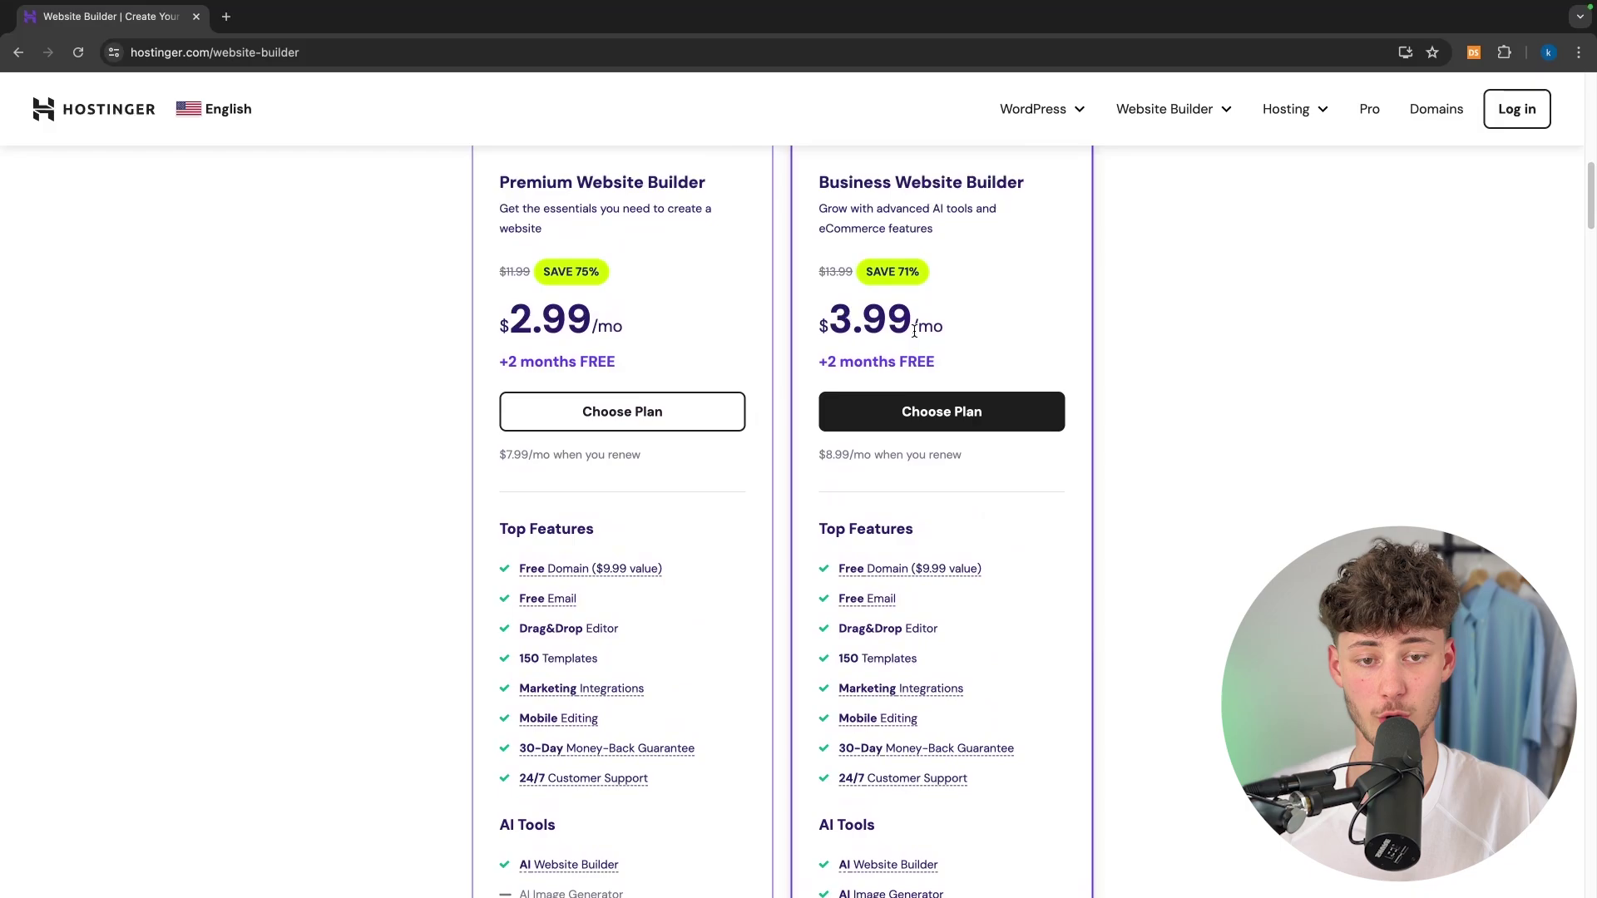
left_click_drag(806, 219, 1038, 235)
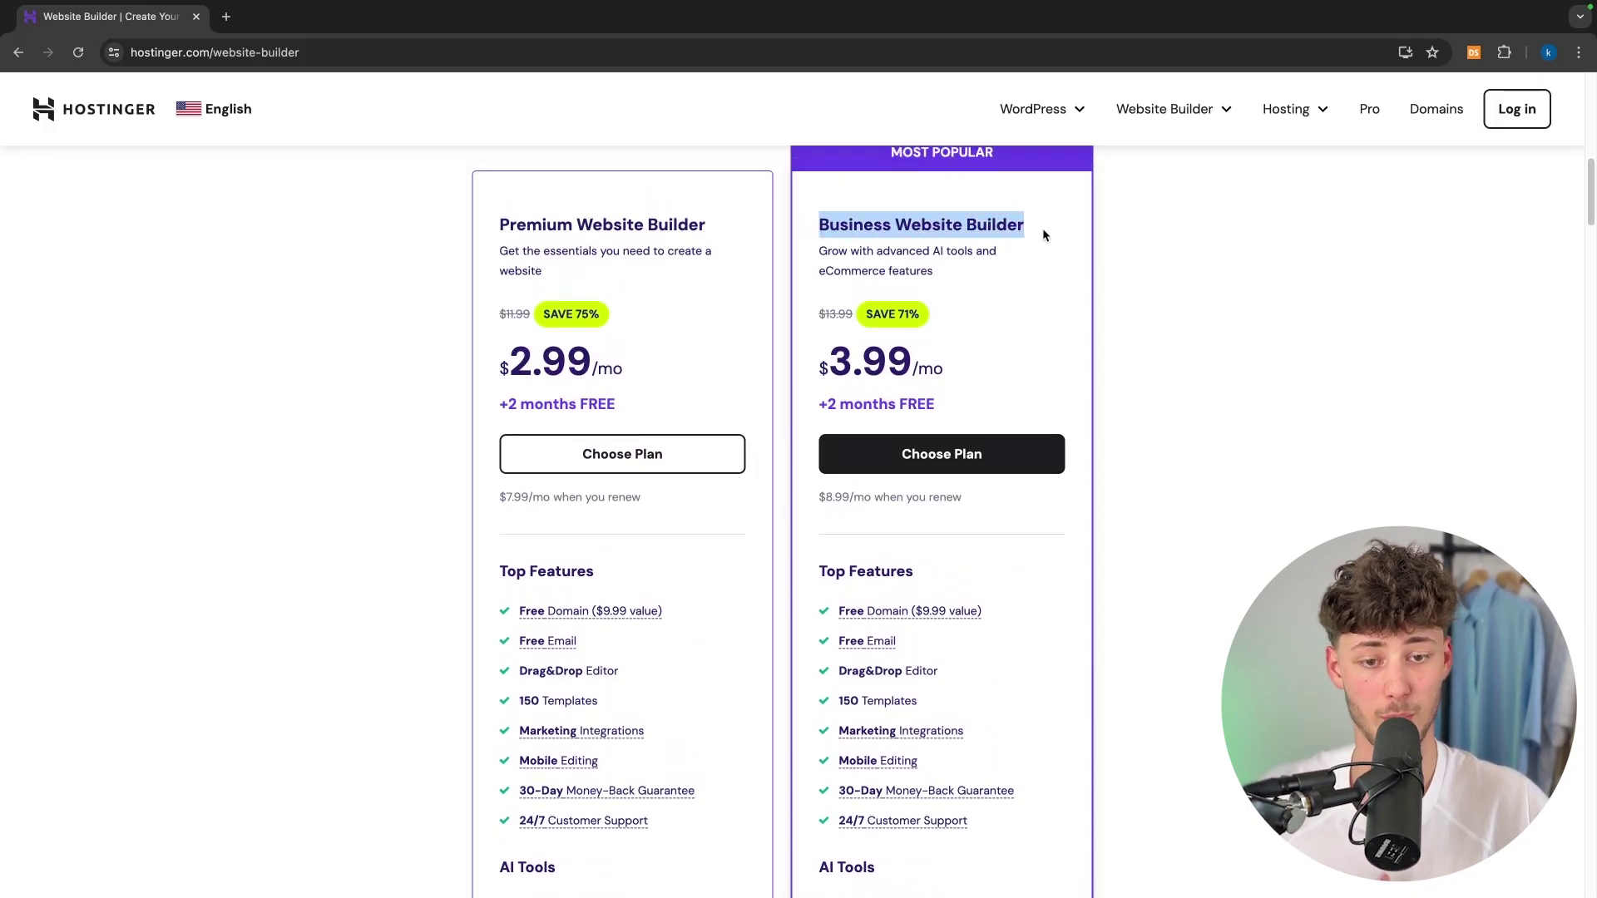
left_click(1038, 287)
left_click(926, 456)
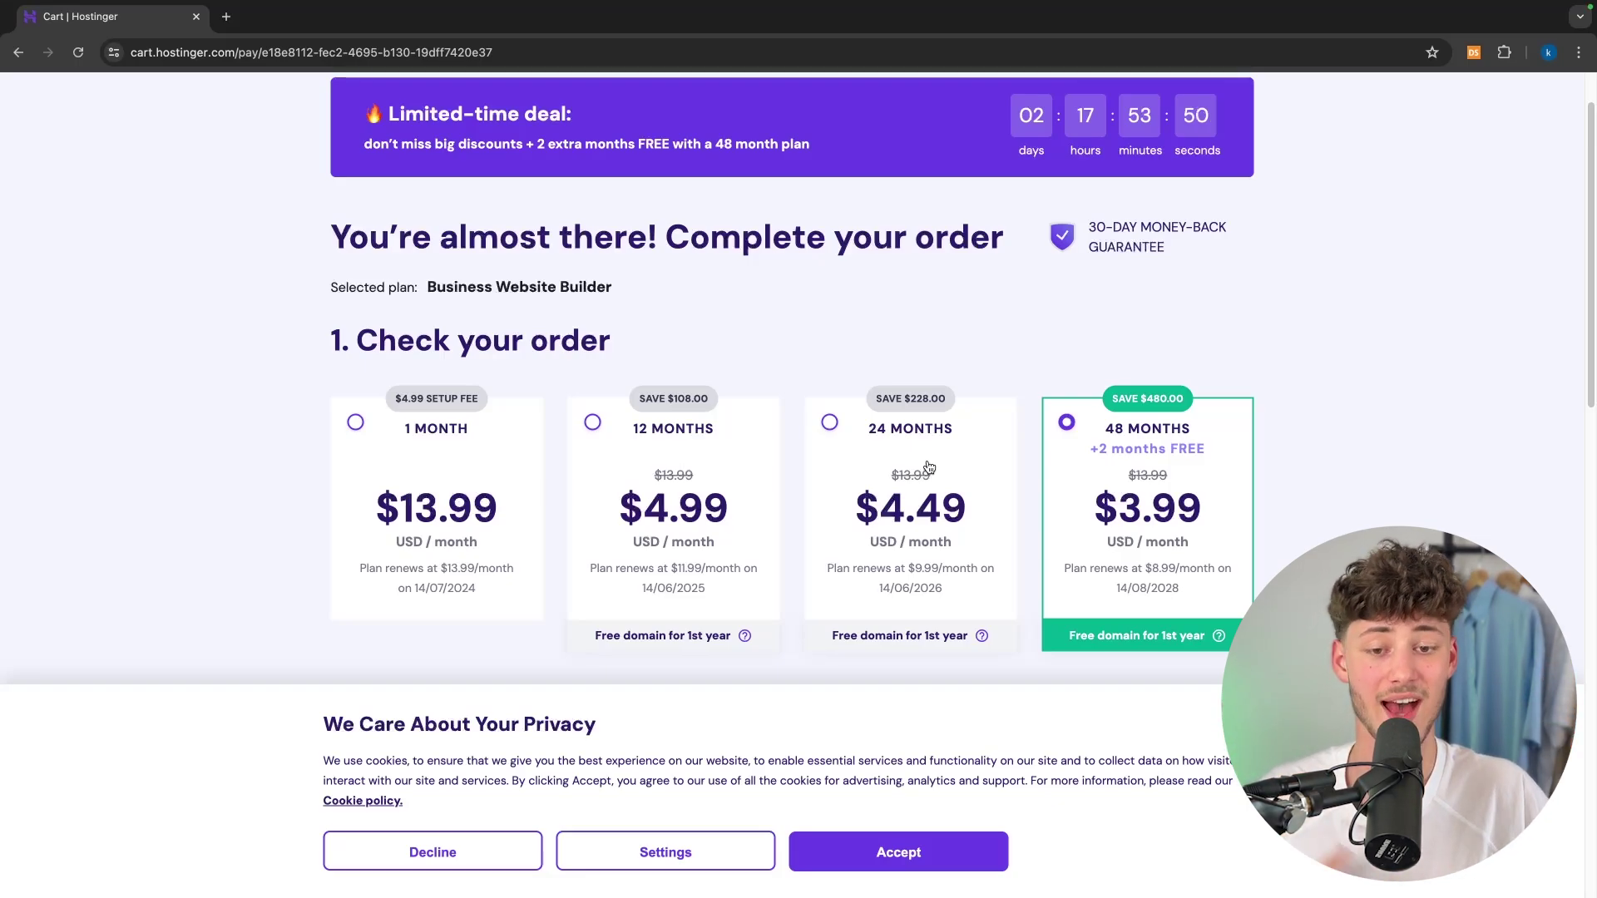
Compare the 12-, 24- and 48-month billing periods and the free domain note
left_click(708, 480)
left_click(958, 502)
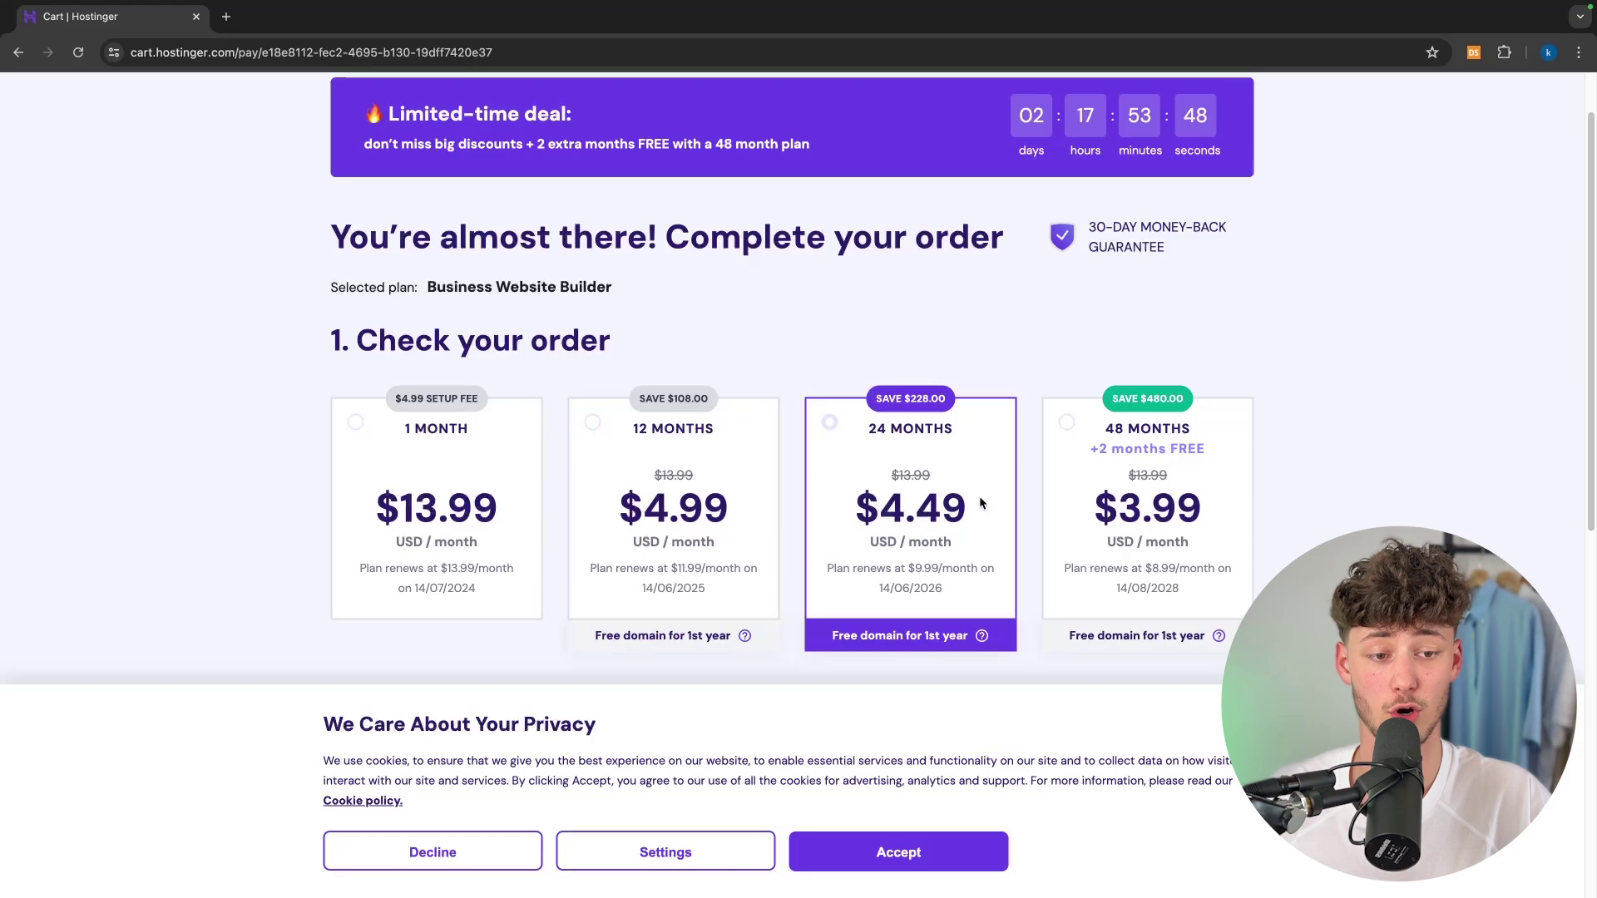
left_click(1124, 492)
scroll(1123, 493, "down", 1)
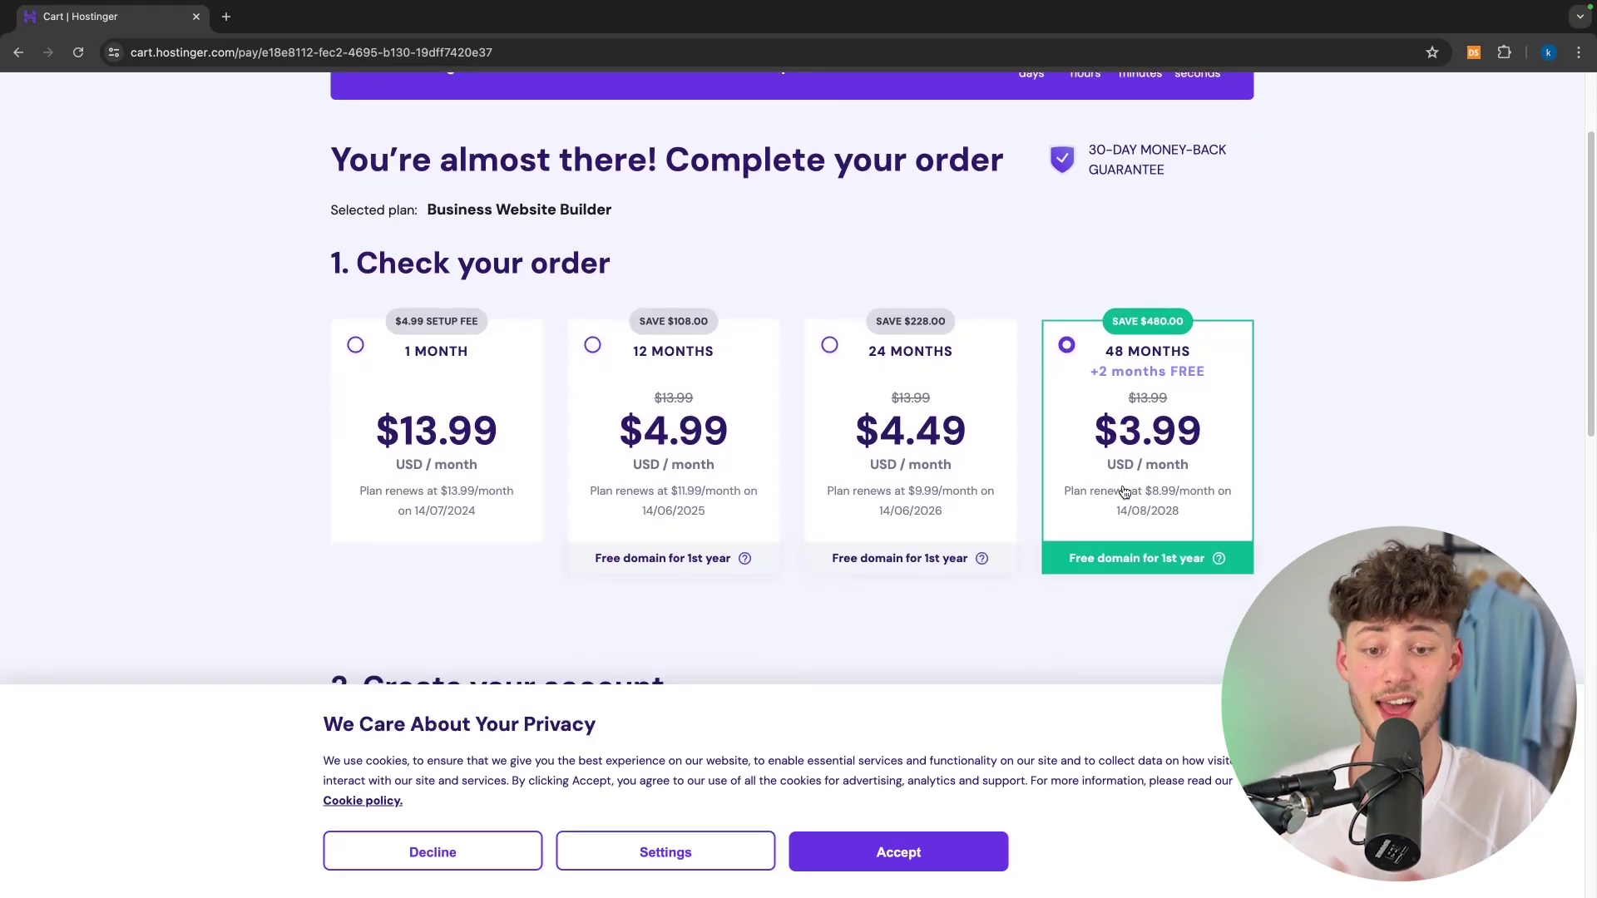
left_click_drag(601, 554, 718, 556)
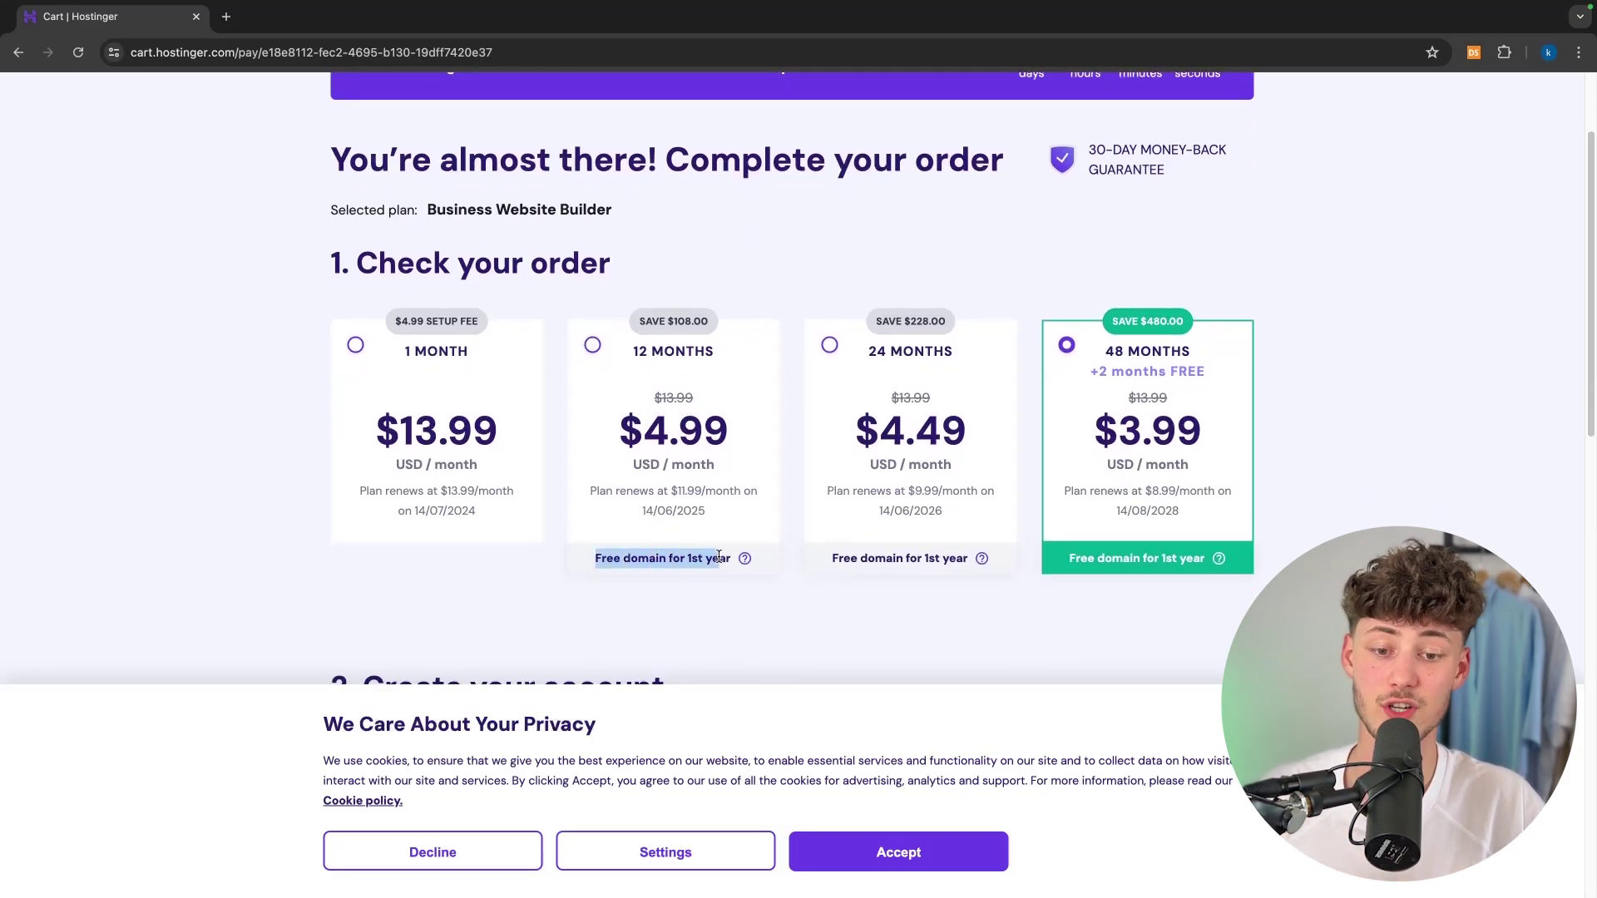
left_click(753, 625)
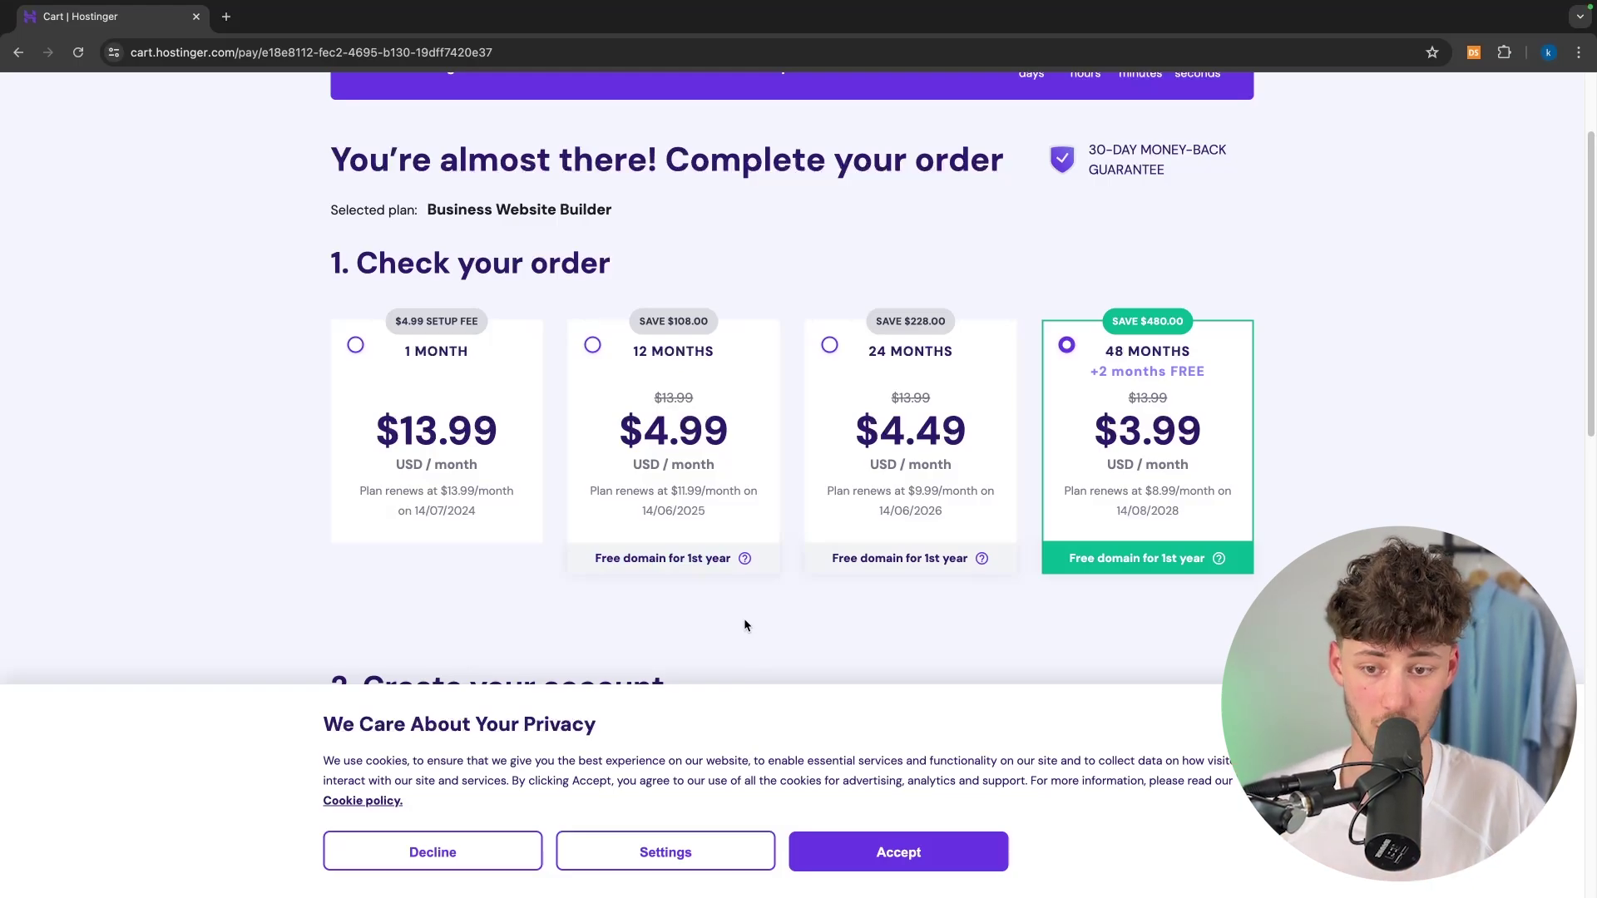
Select the 1-month billing period and scroll to the payment section
left_click(488, 472)
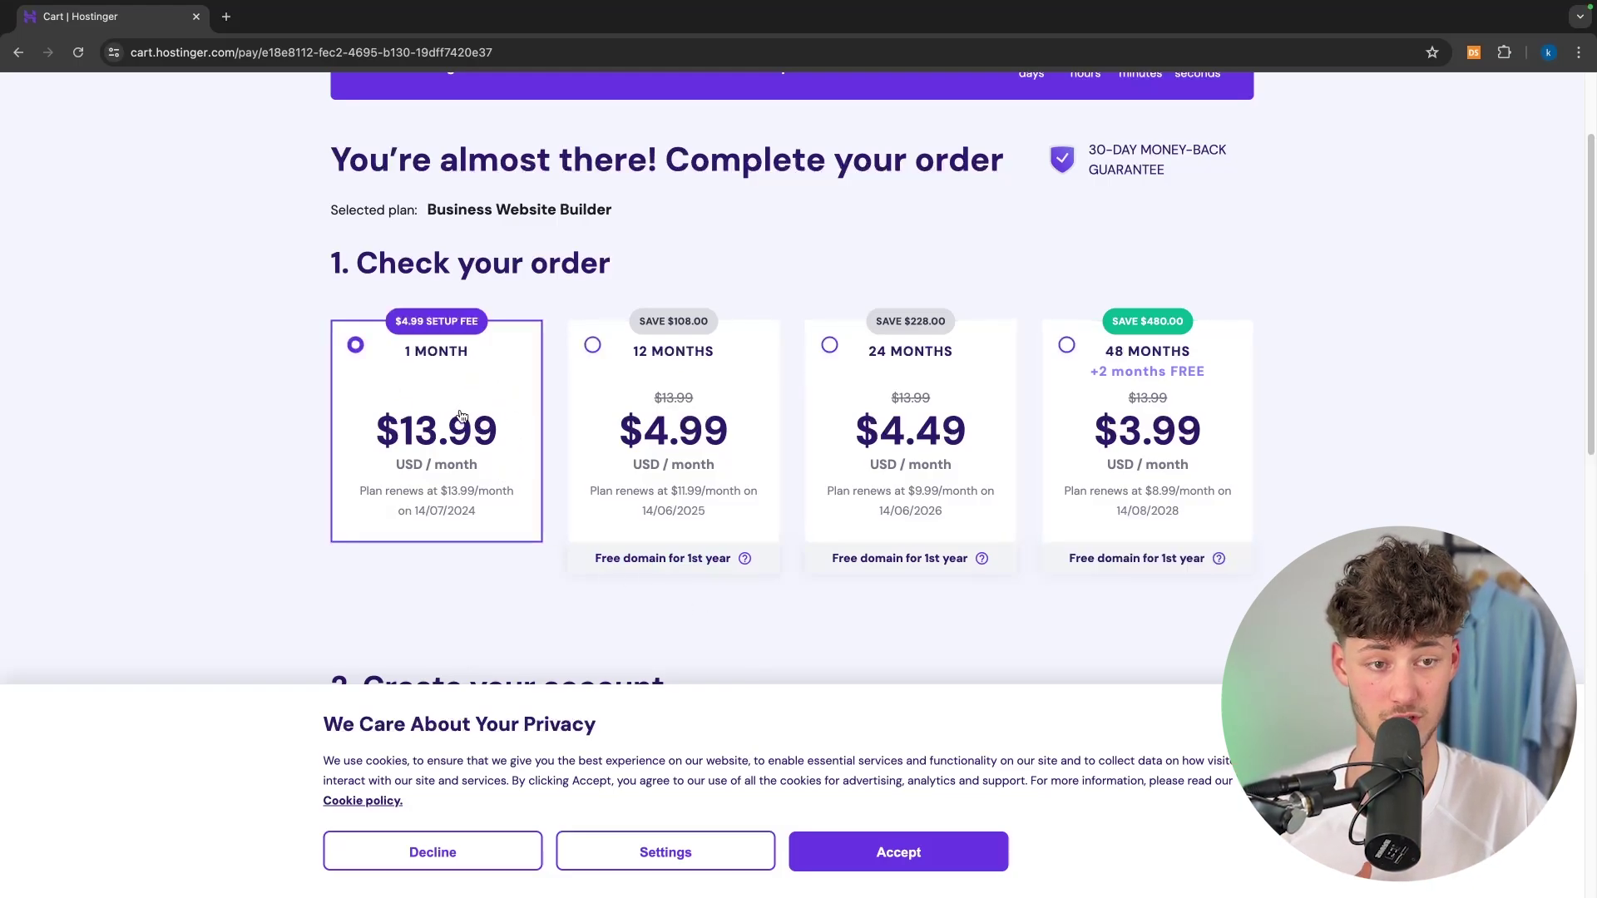
scroll(462, 416, "up", 2)
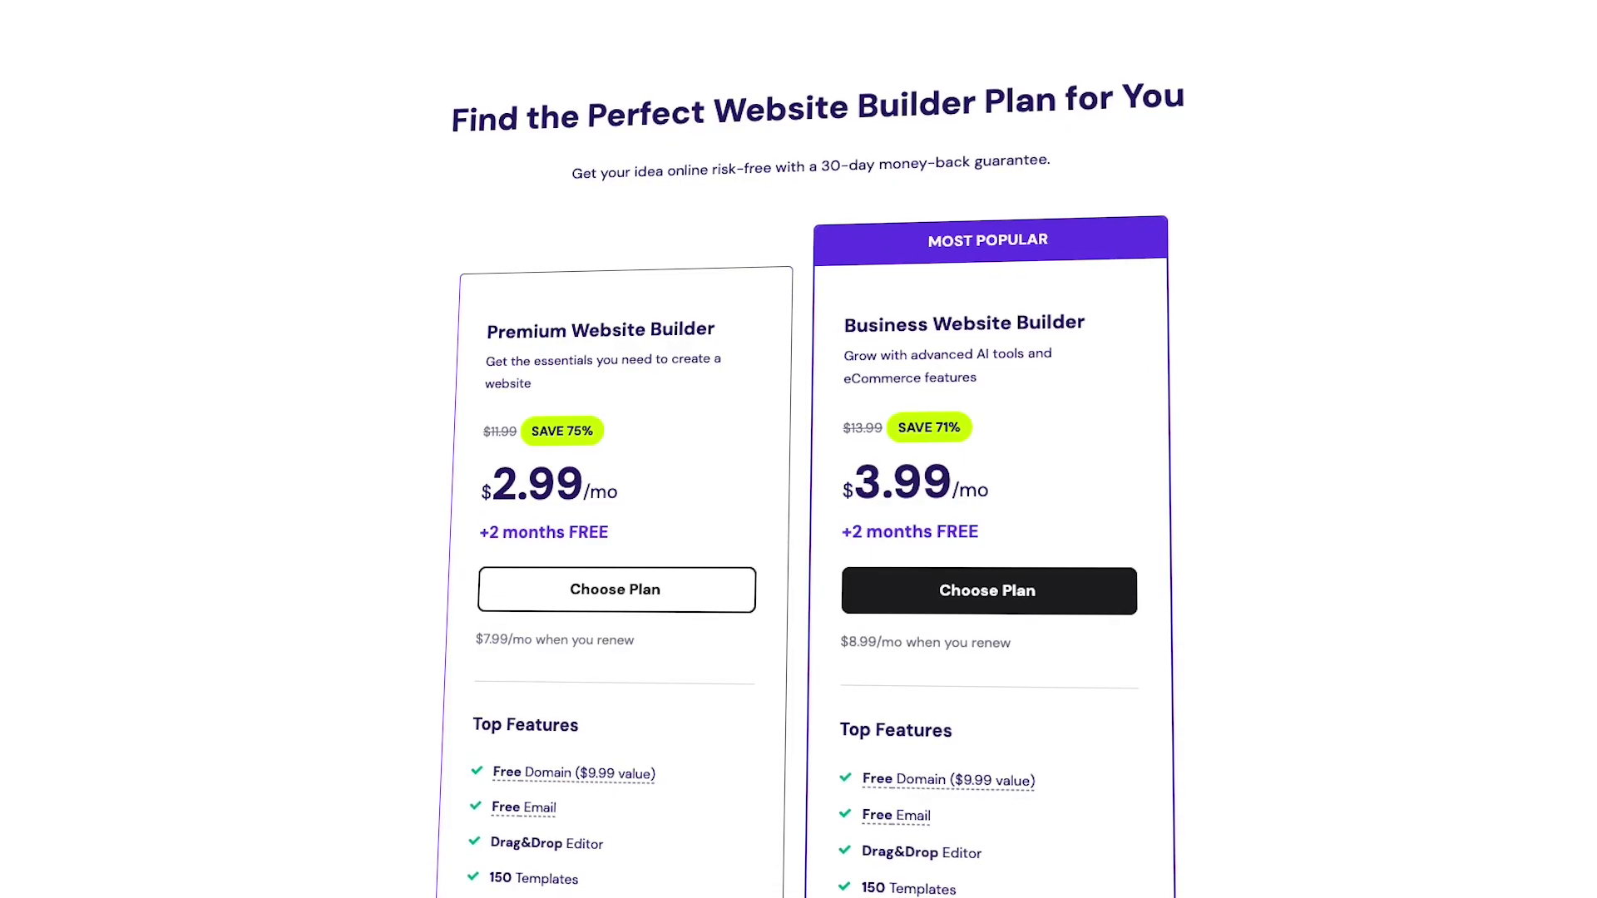
left_click_drag(717, 105, 993, 75)
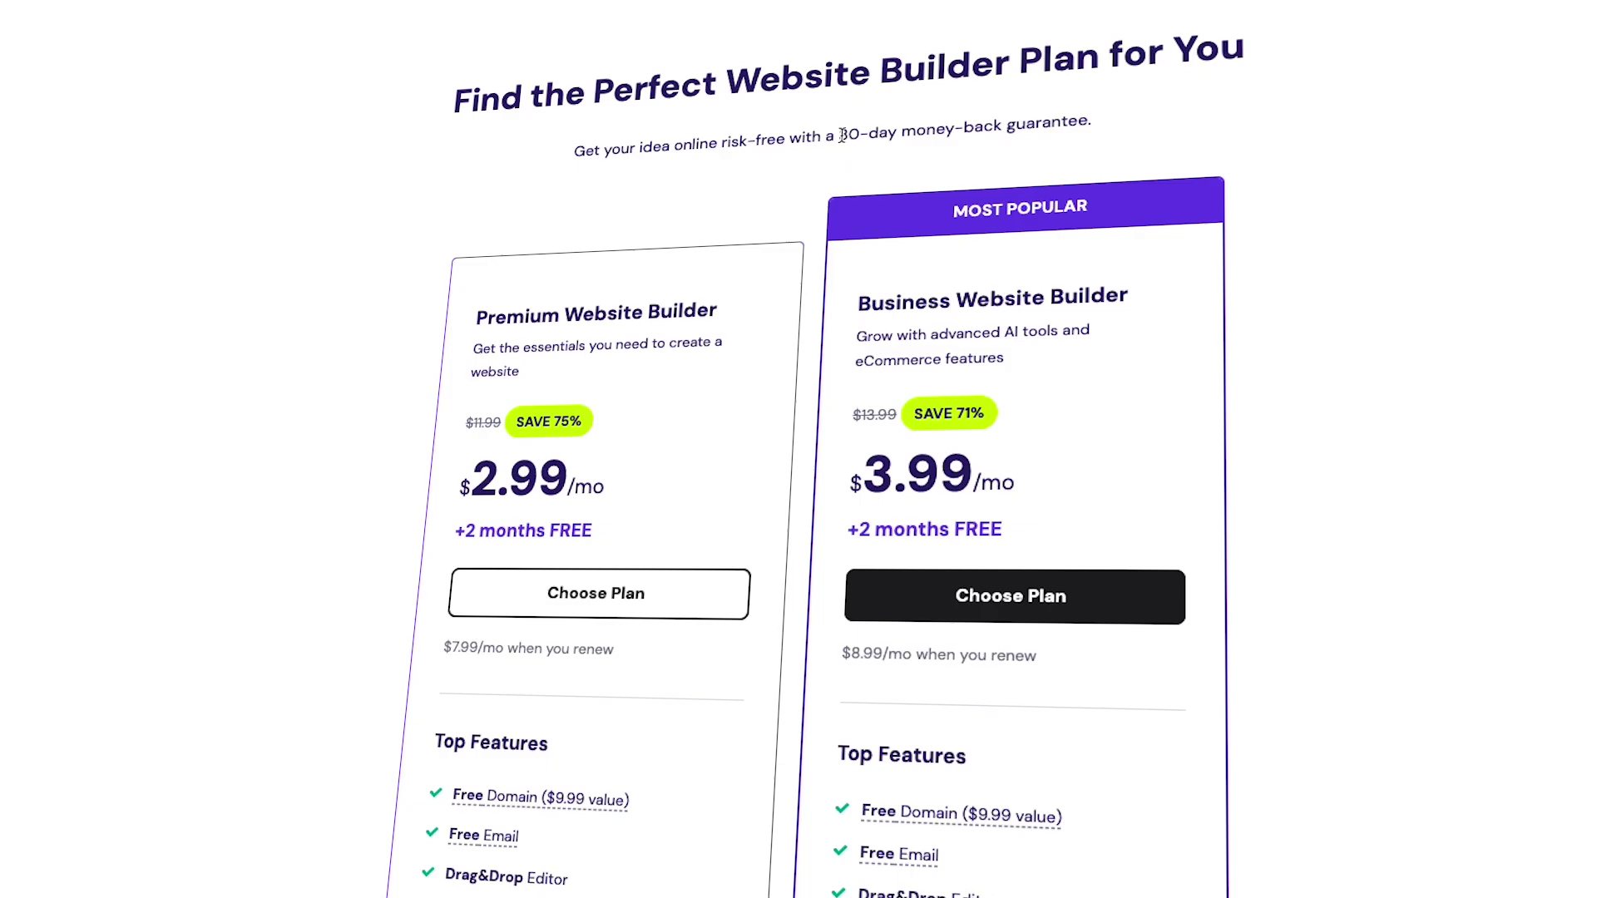
left_click_drag(842, 133, 1112, 101)
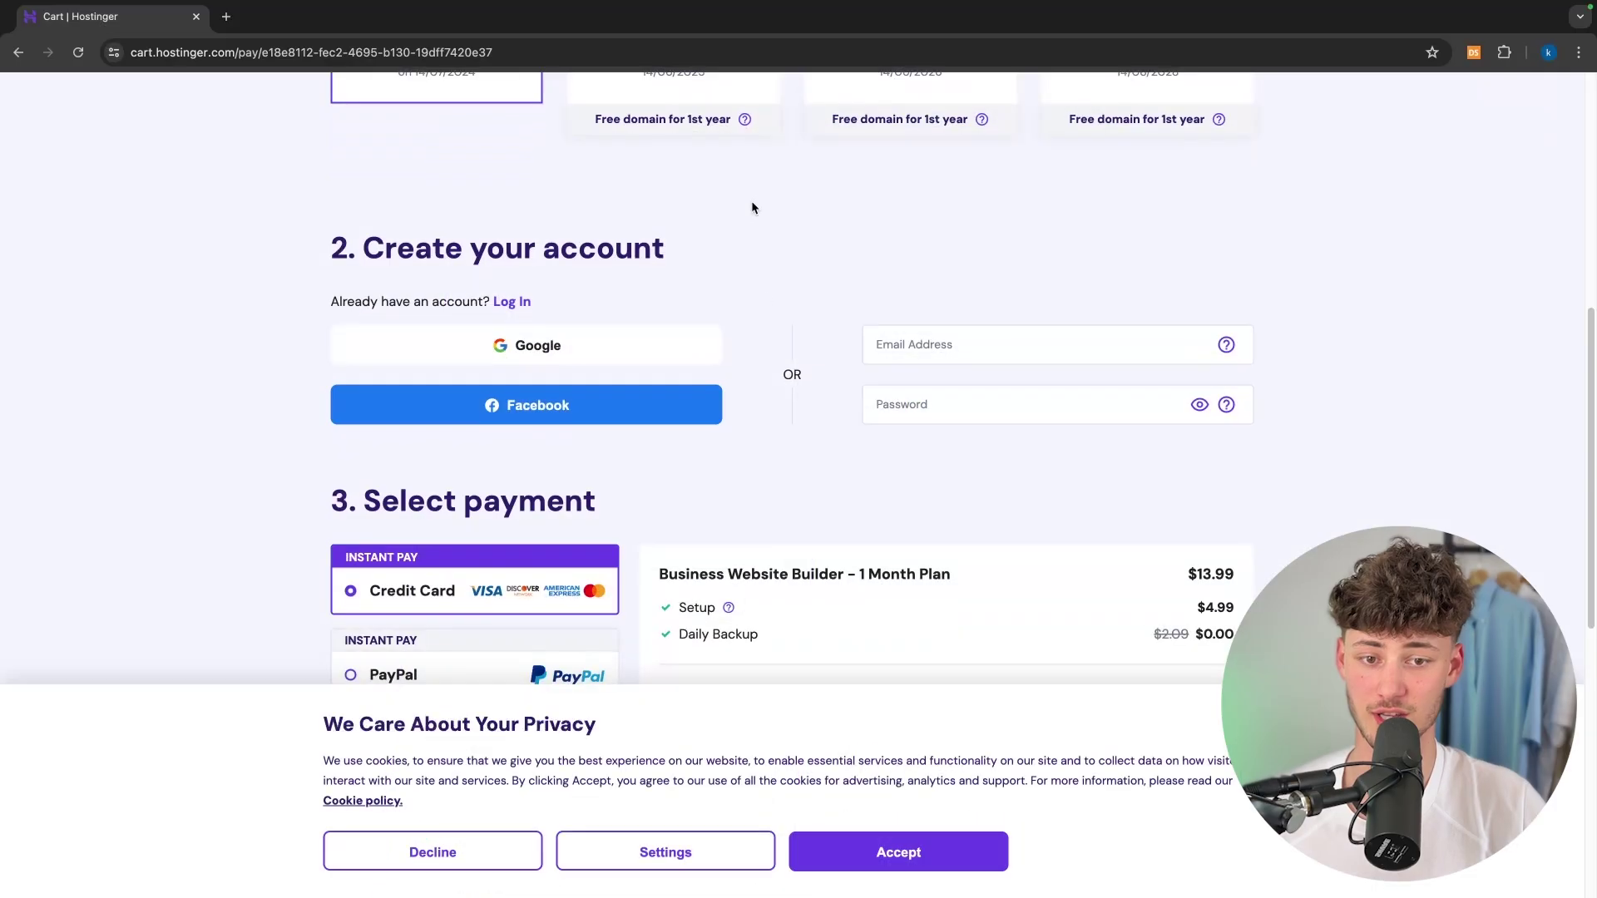
scroll(912, 489, "down", 3)
left_click_drag(376, 246, 648, 248)
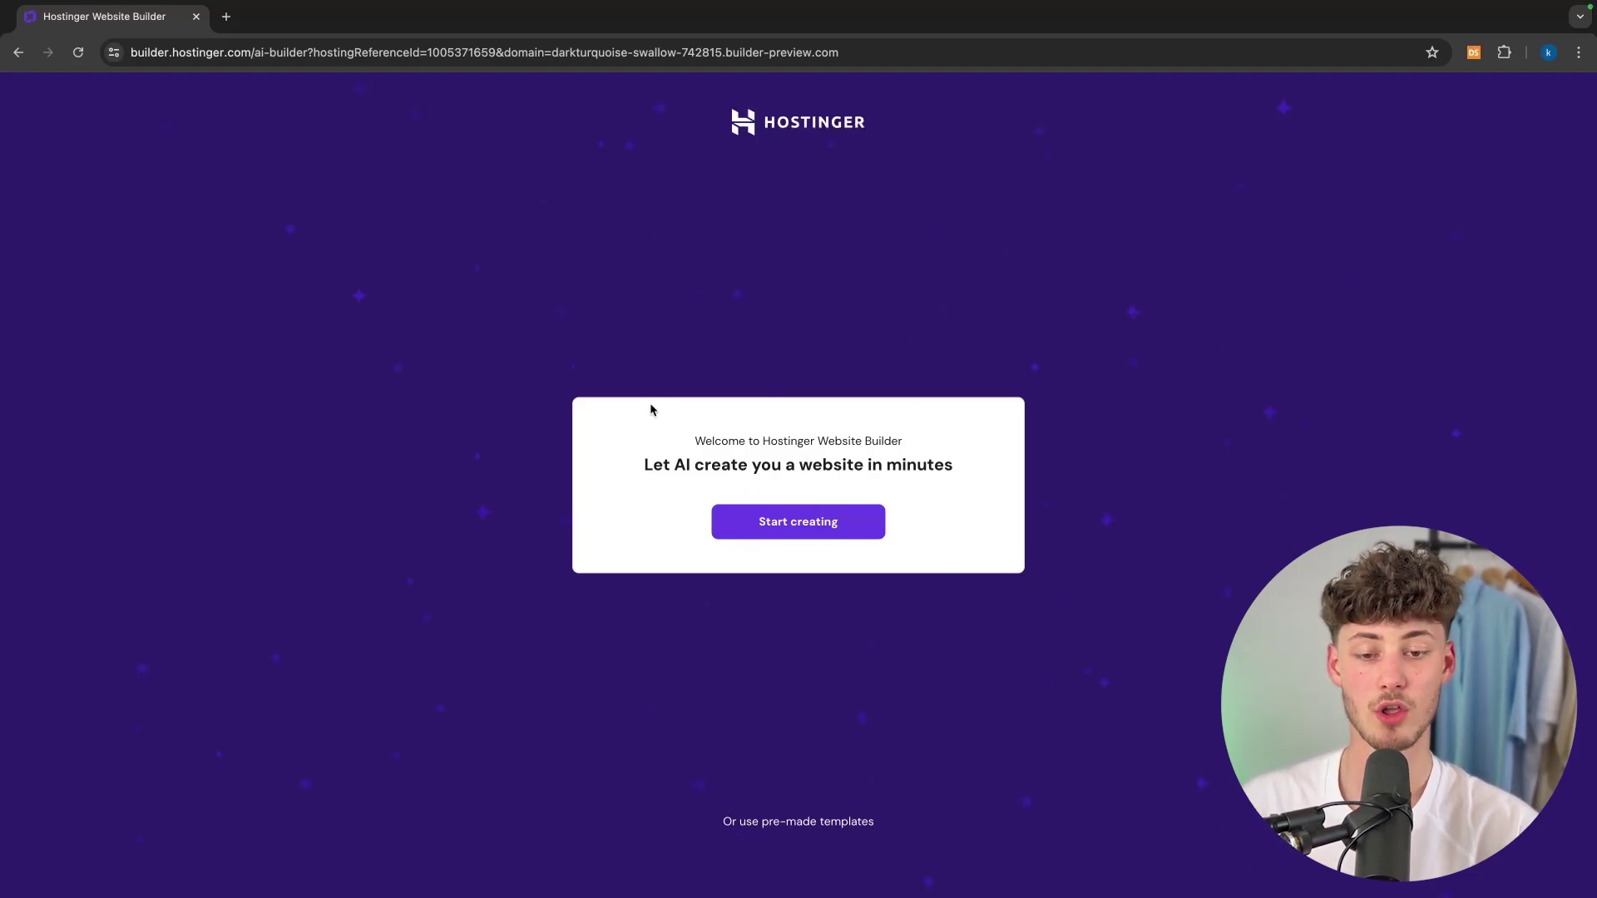
Look through the gallery of pre-made templates
left_click(795, 822)
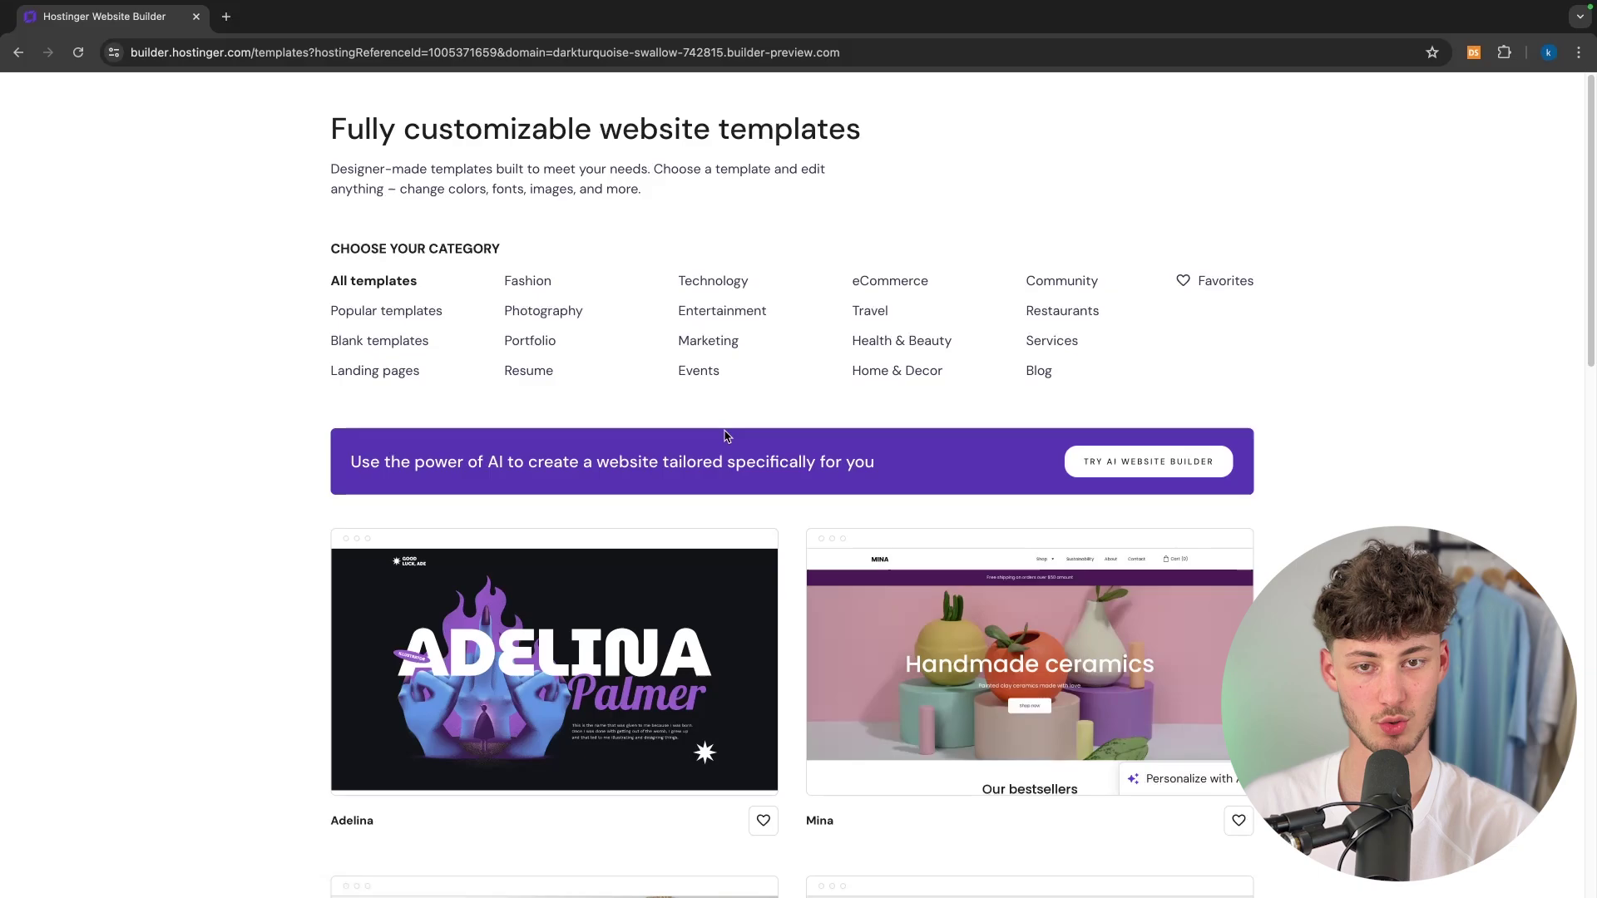
scroll(724, 436, "down", 10)
scroll(724, 434, "up", 10)
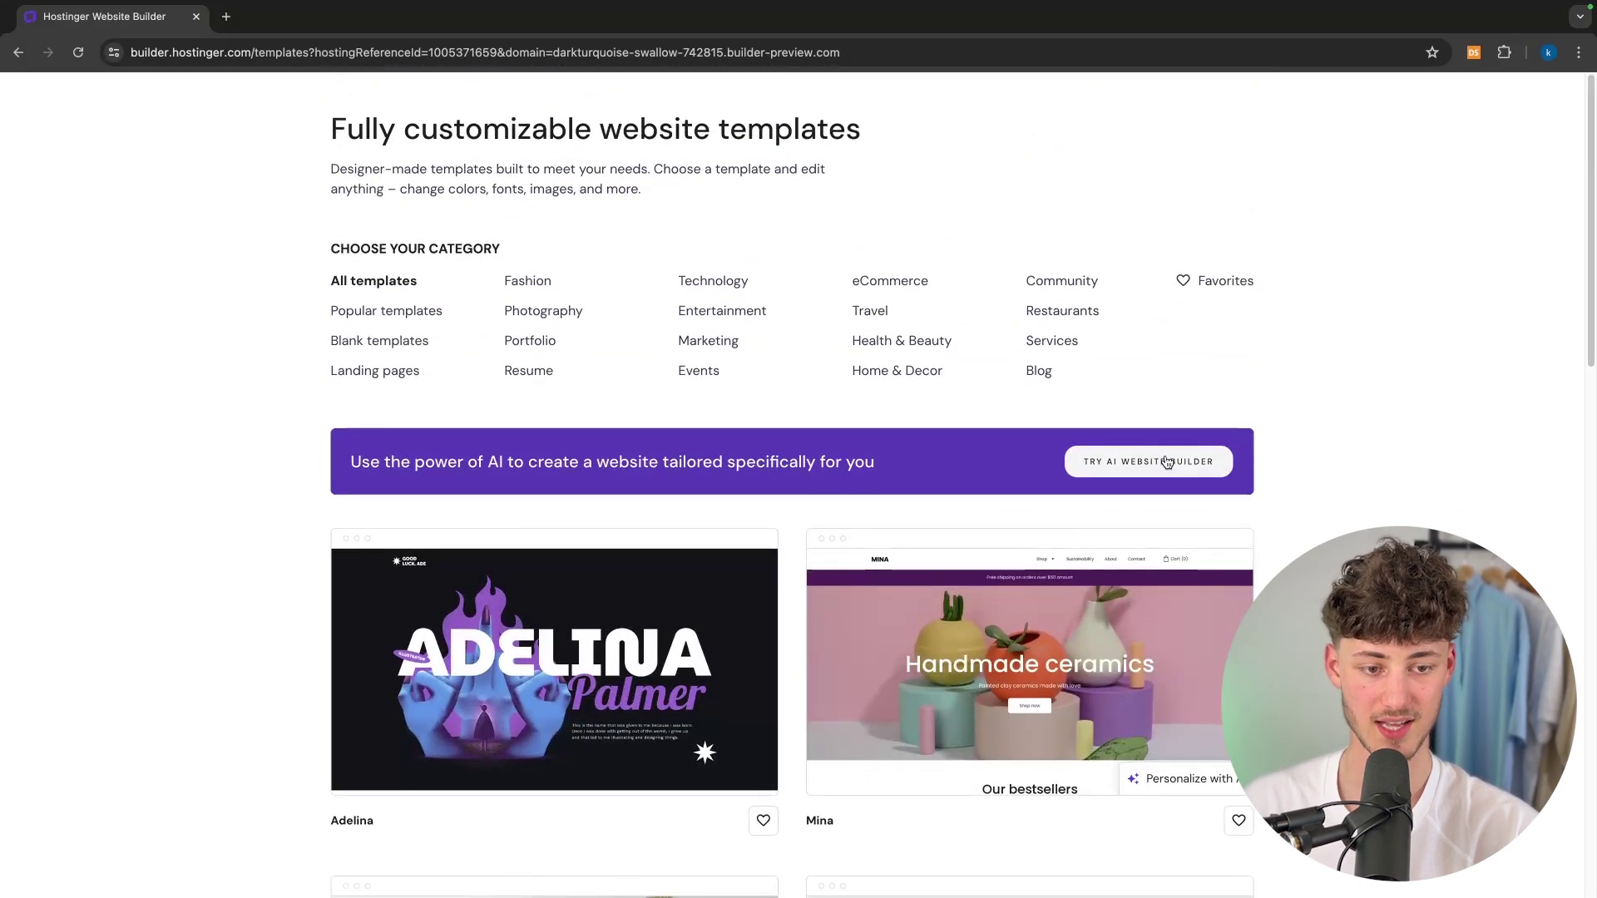
Return to AI website creation and begin editing the brand name
left_click(1156, 462)
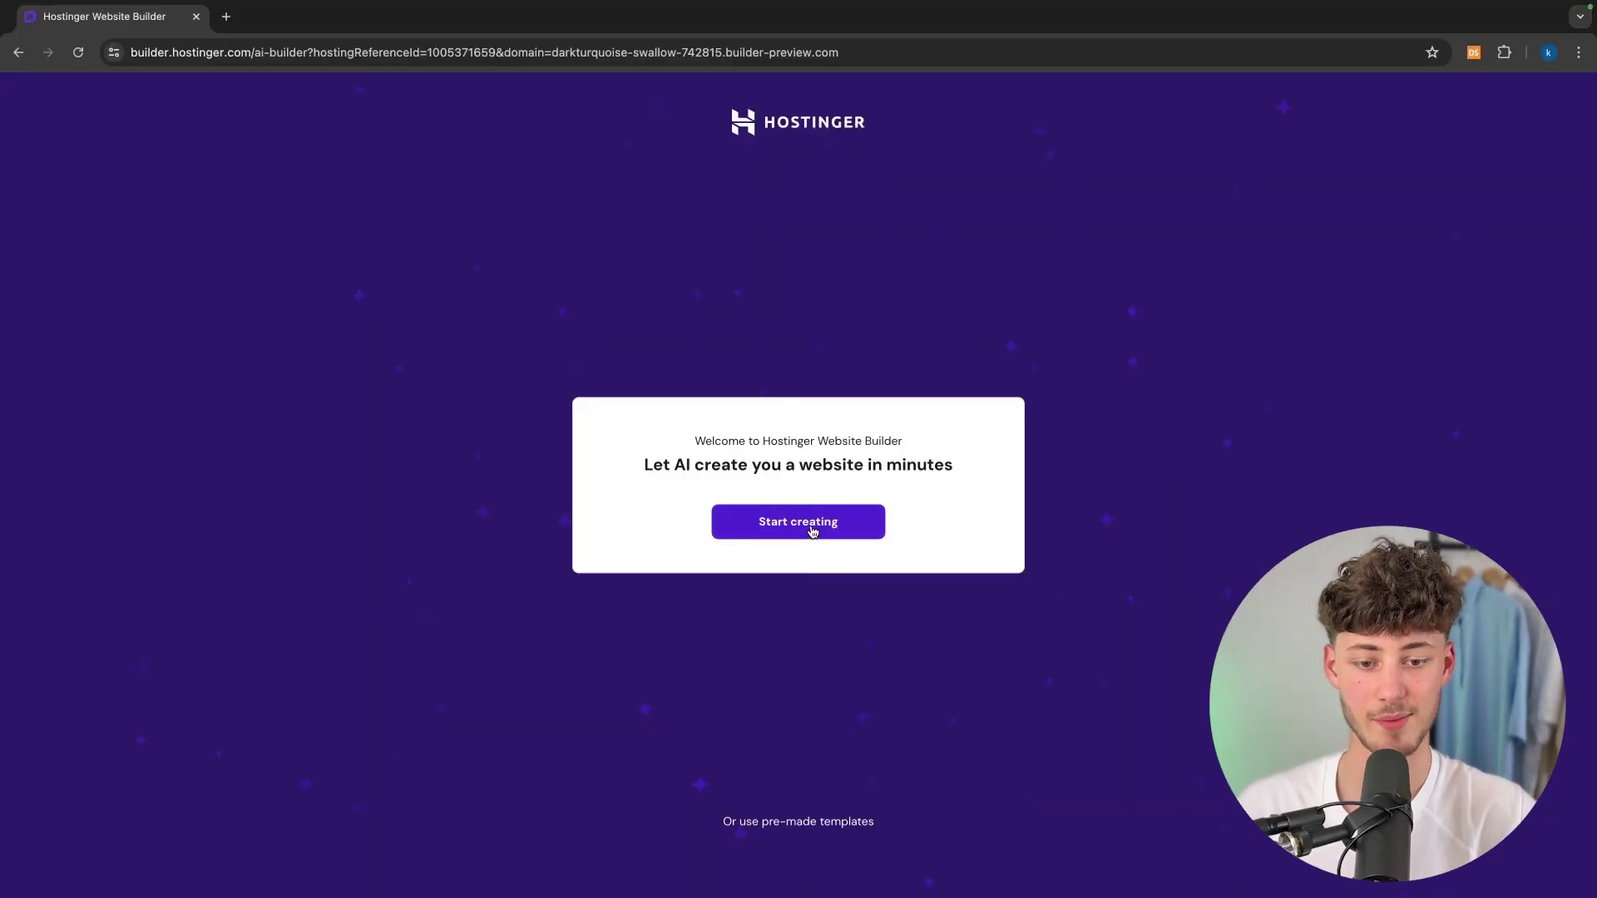
left_click(813, 532)
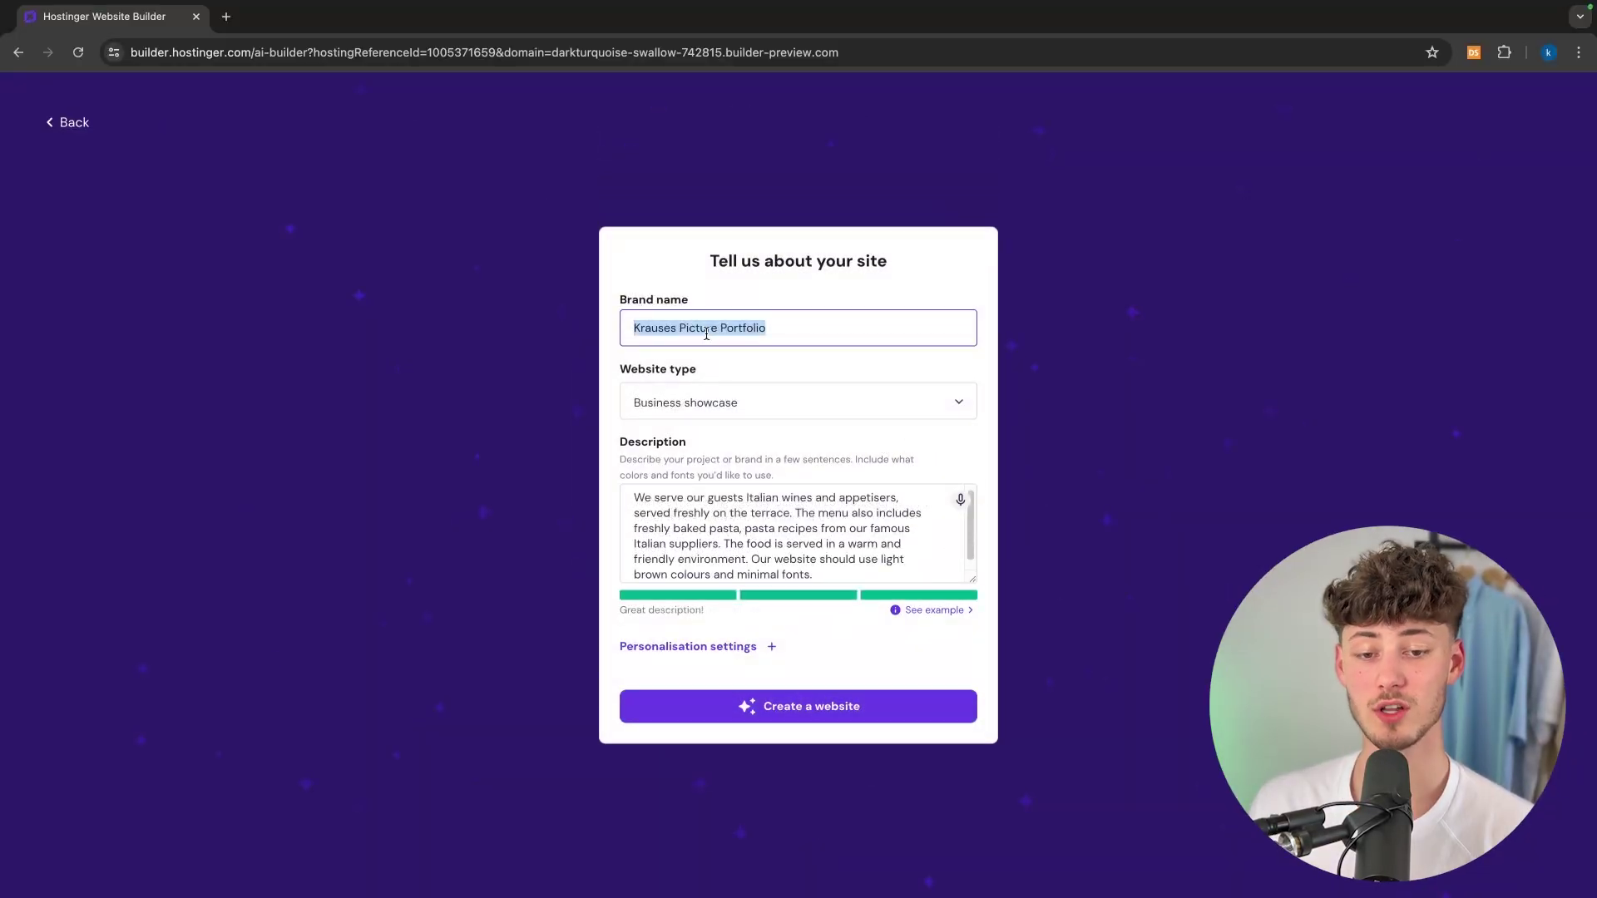
double_click(706, 332)
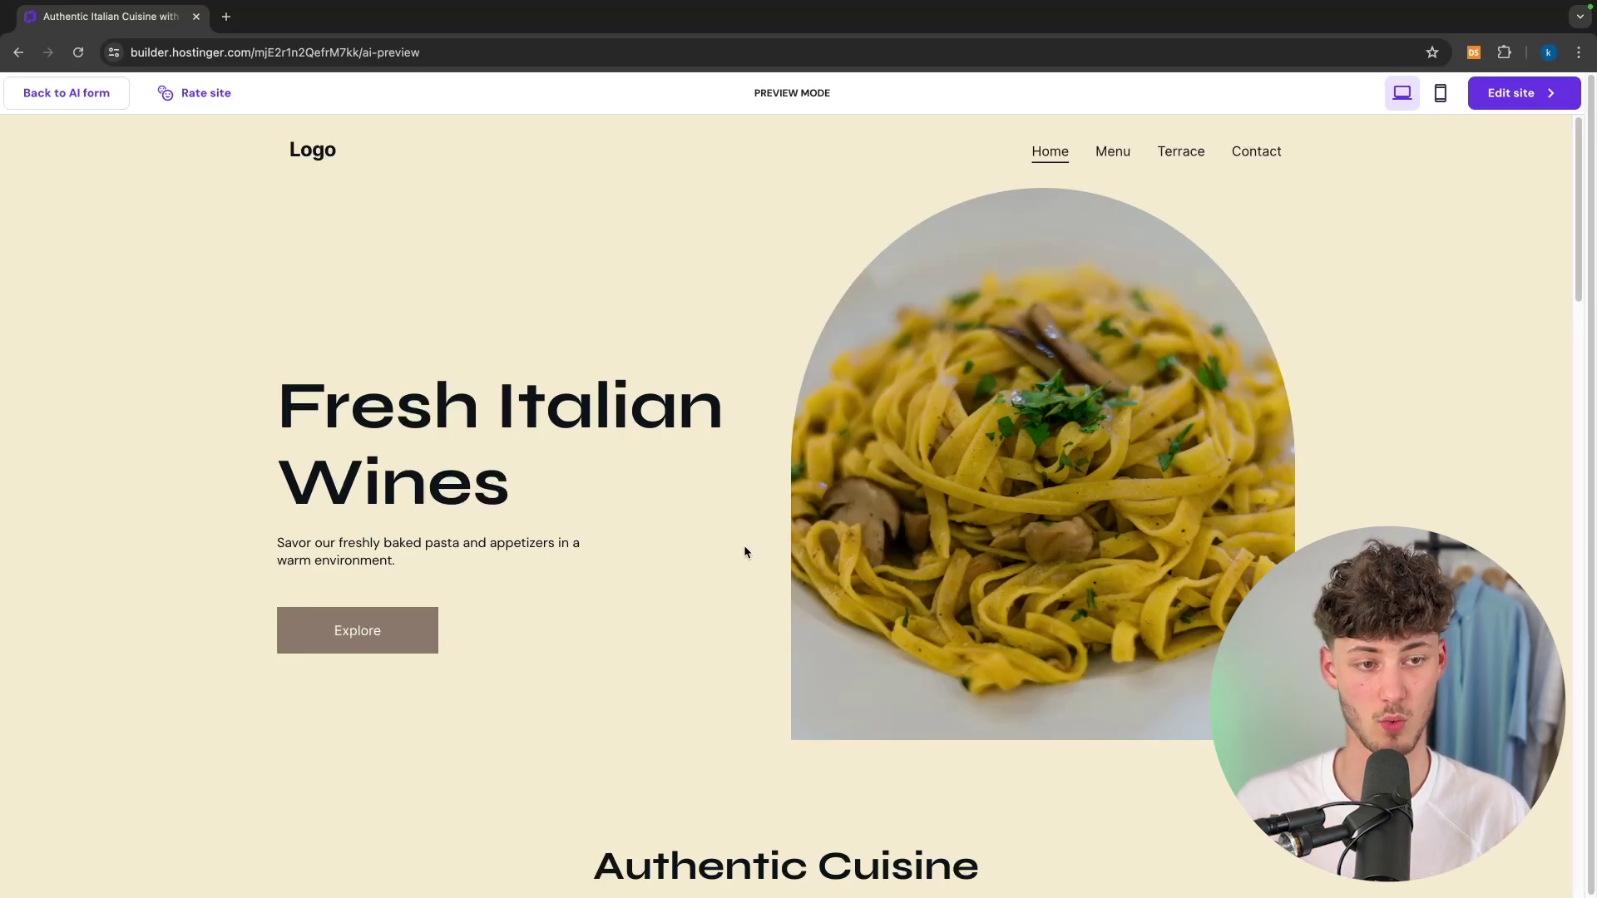
scroll(745, 547, "down", 15)
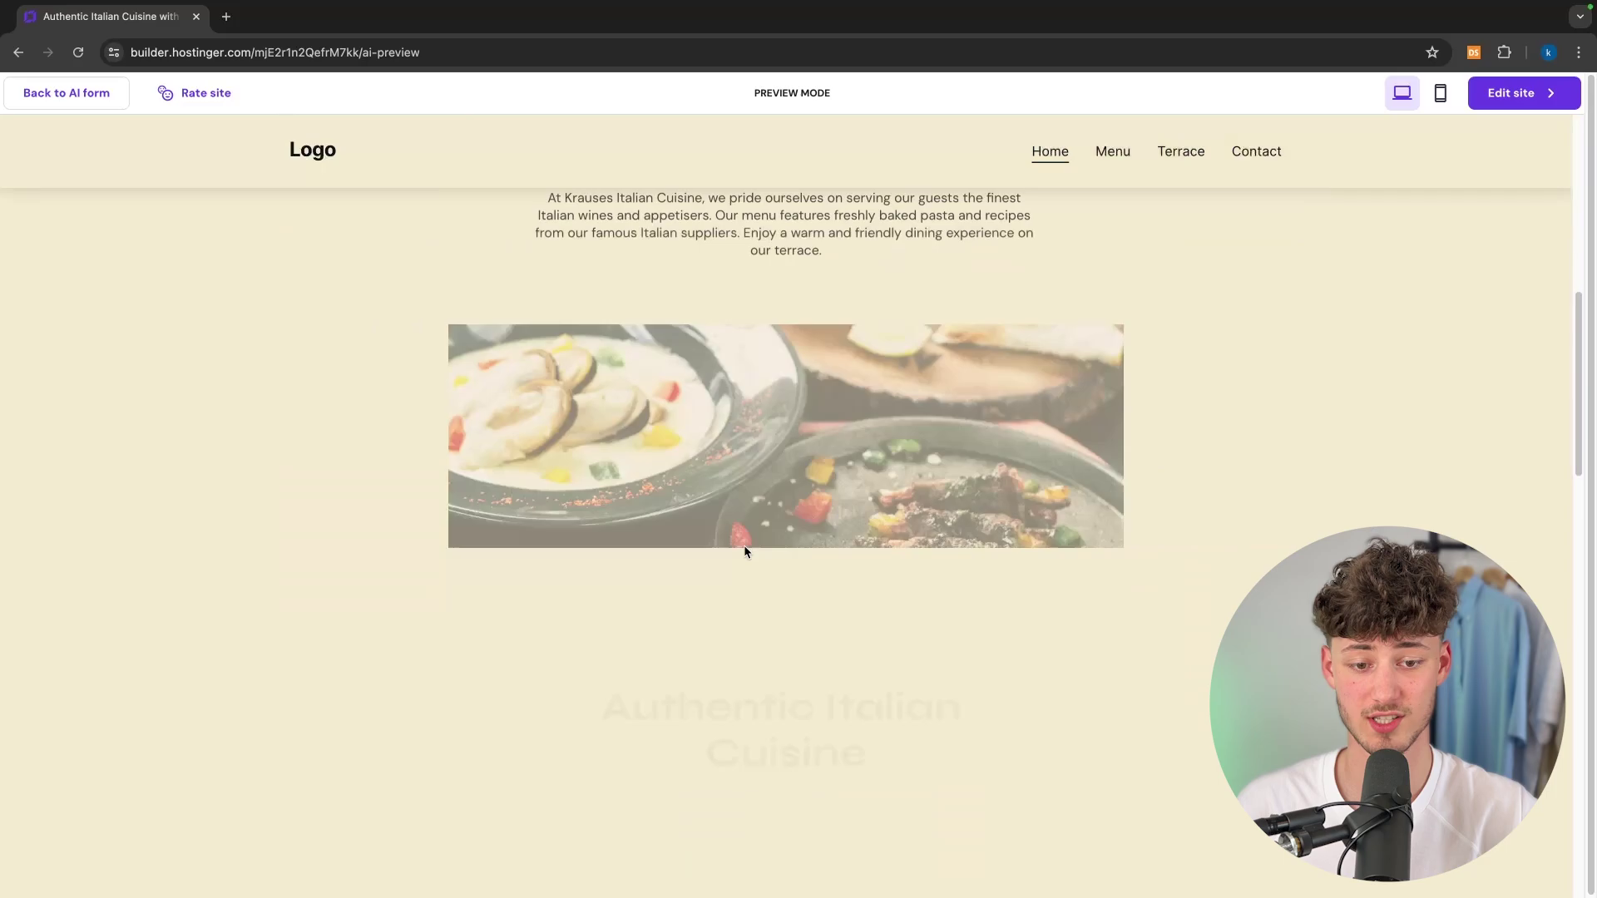
scroll(832, 599, "up", 15)
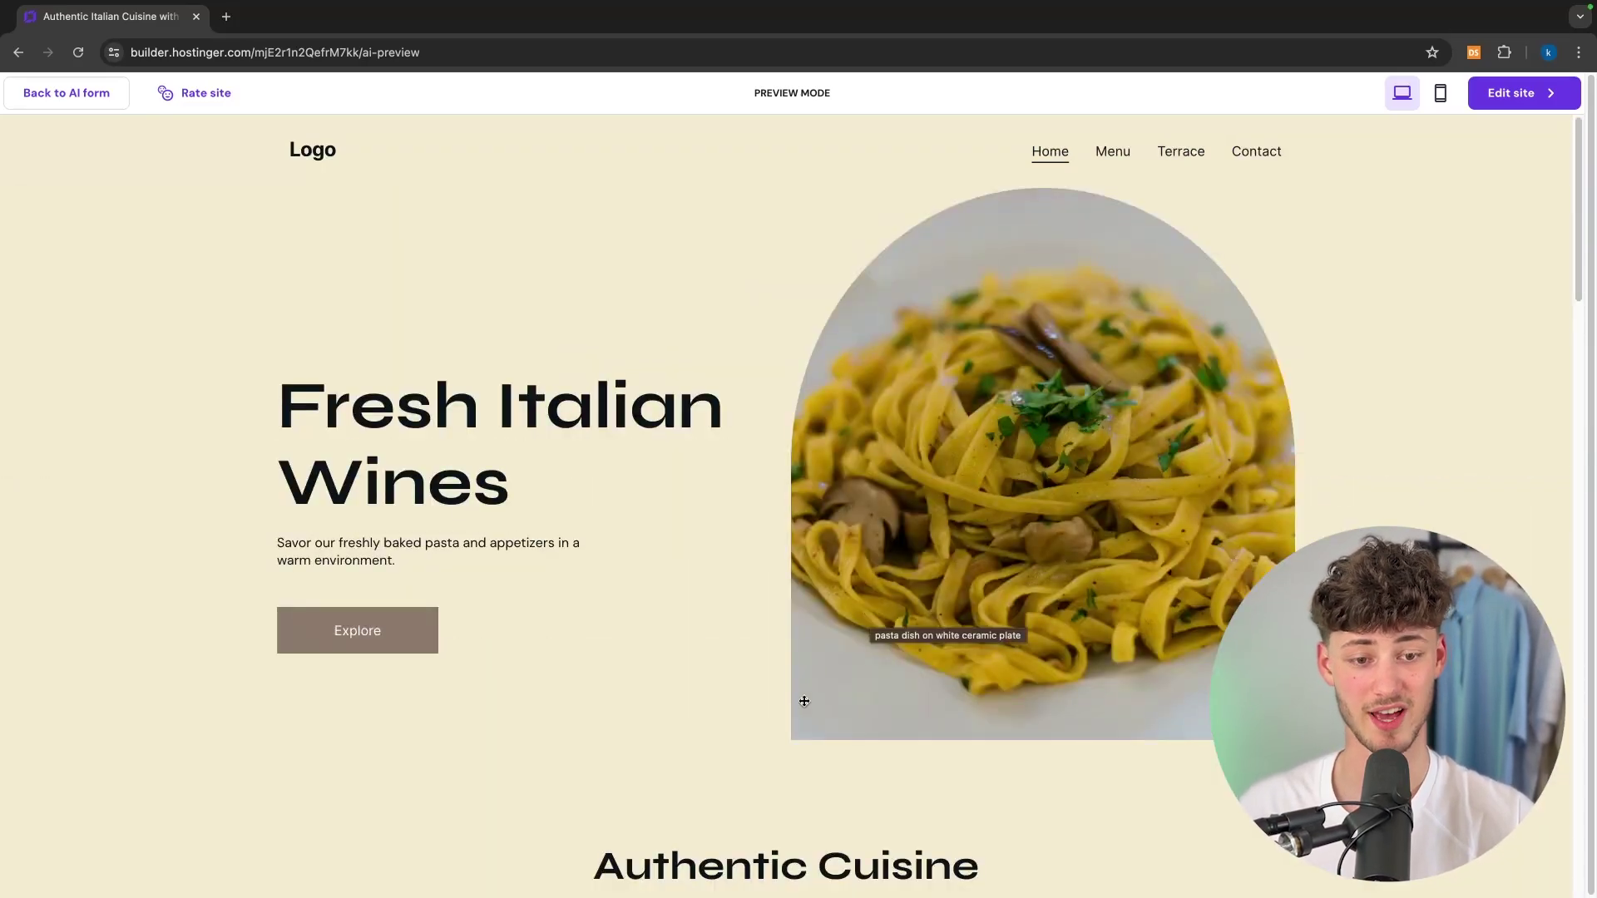
scroll(837, 461, "down", 10)
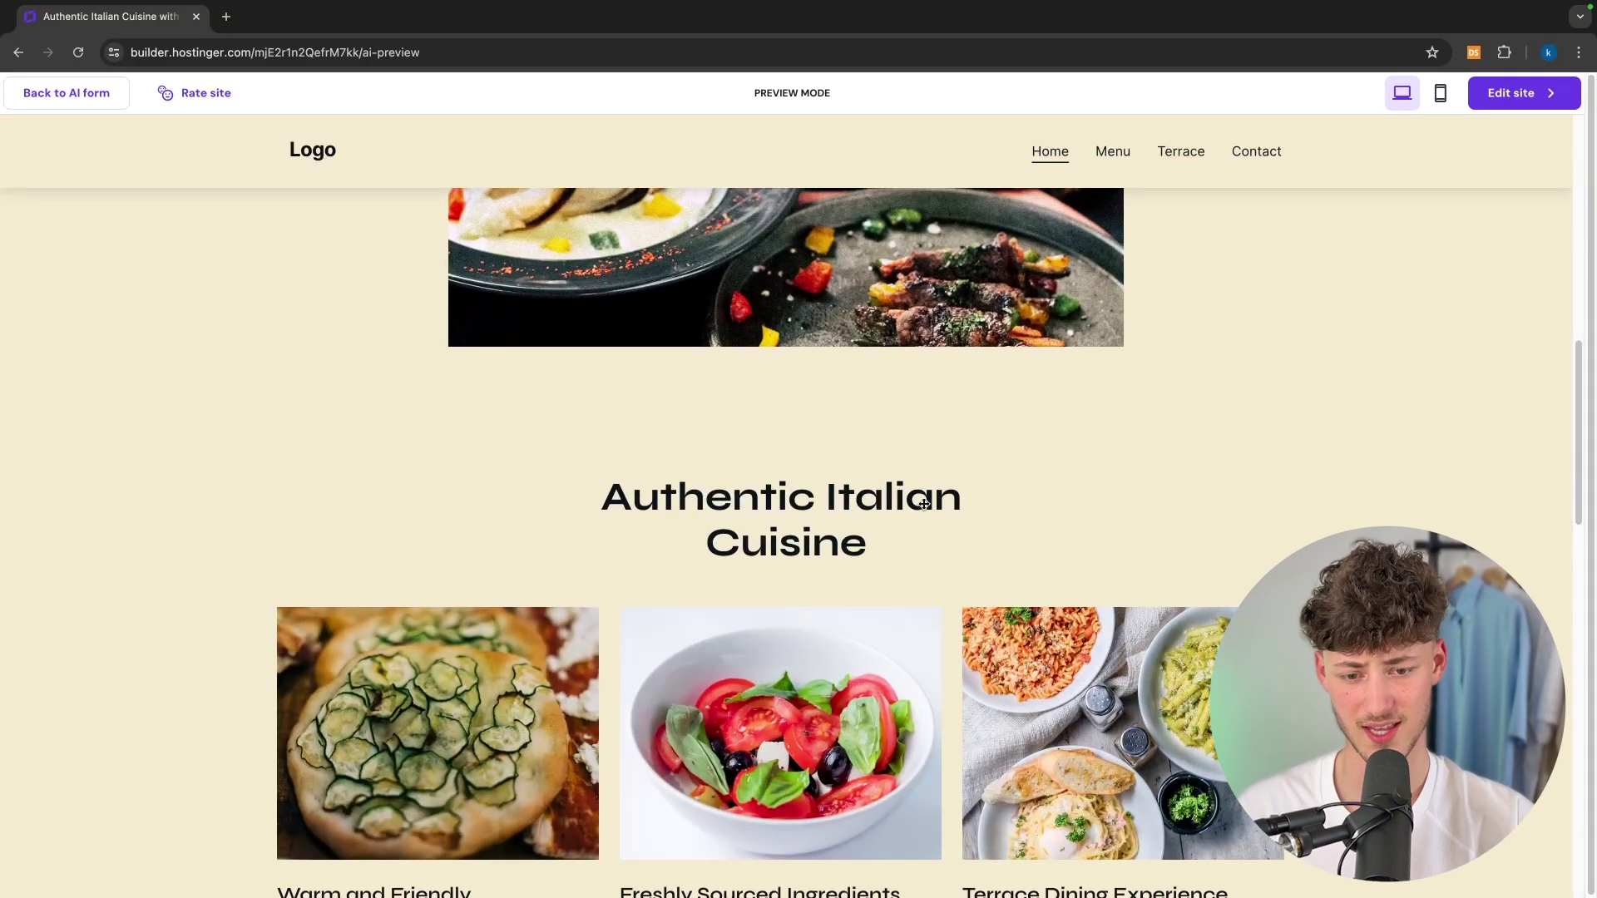
scroll(924, 504, "down", 10)
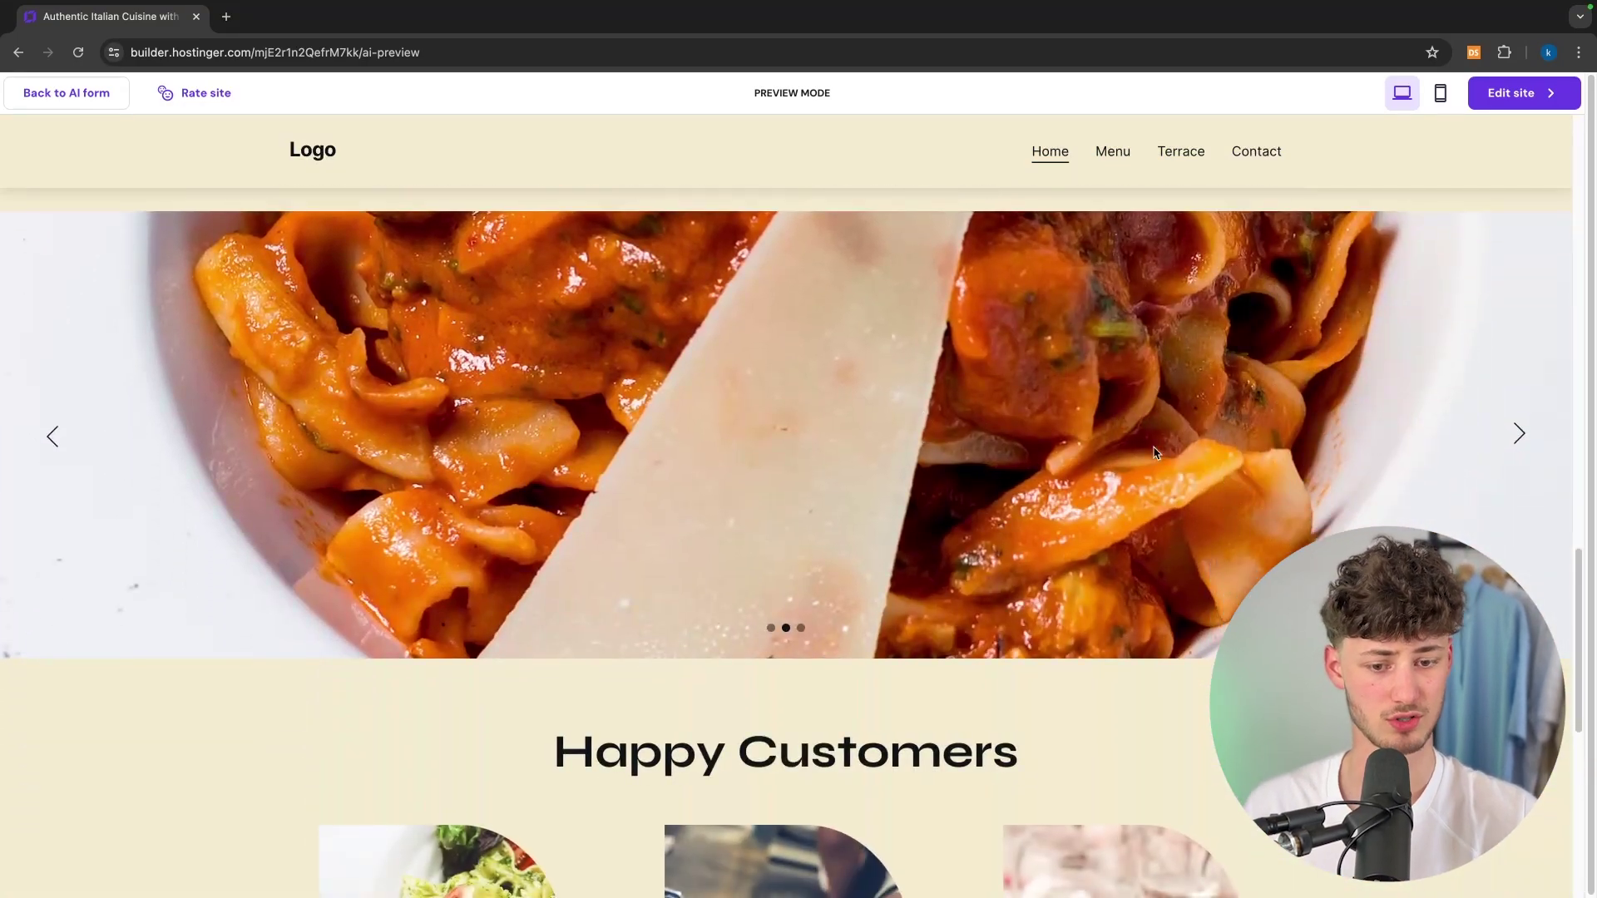
scroll(749, 522, "down", 8)
scroll(746, 527, "up", 6)
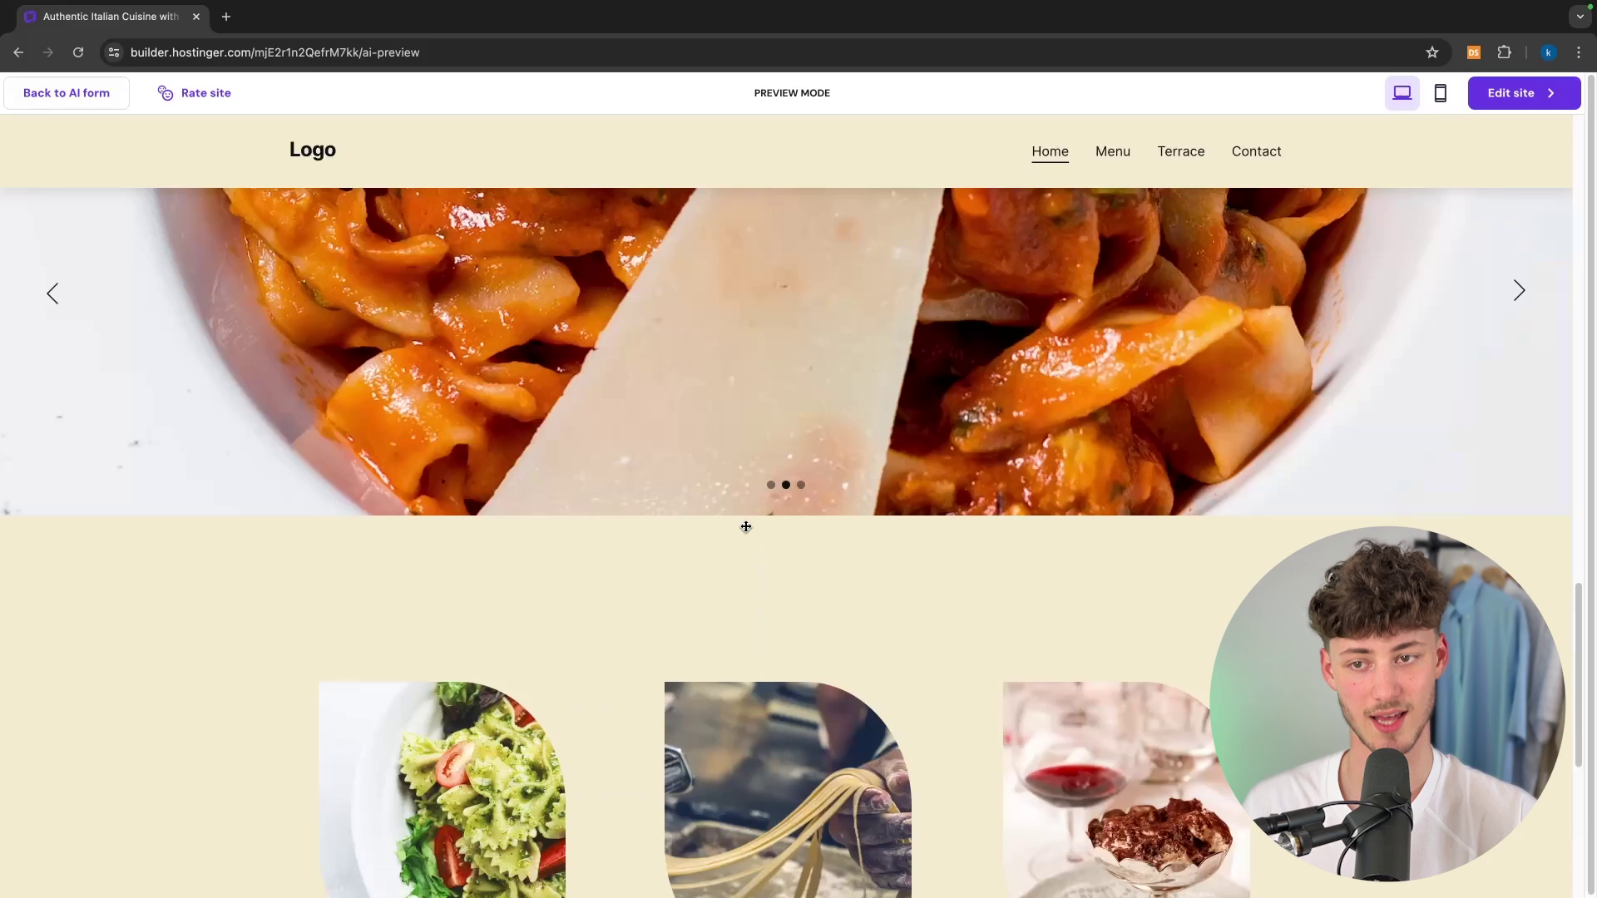
scroll(746, 526, "up", 10)
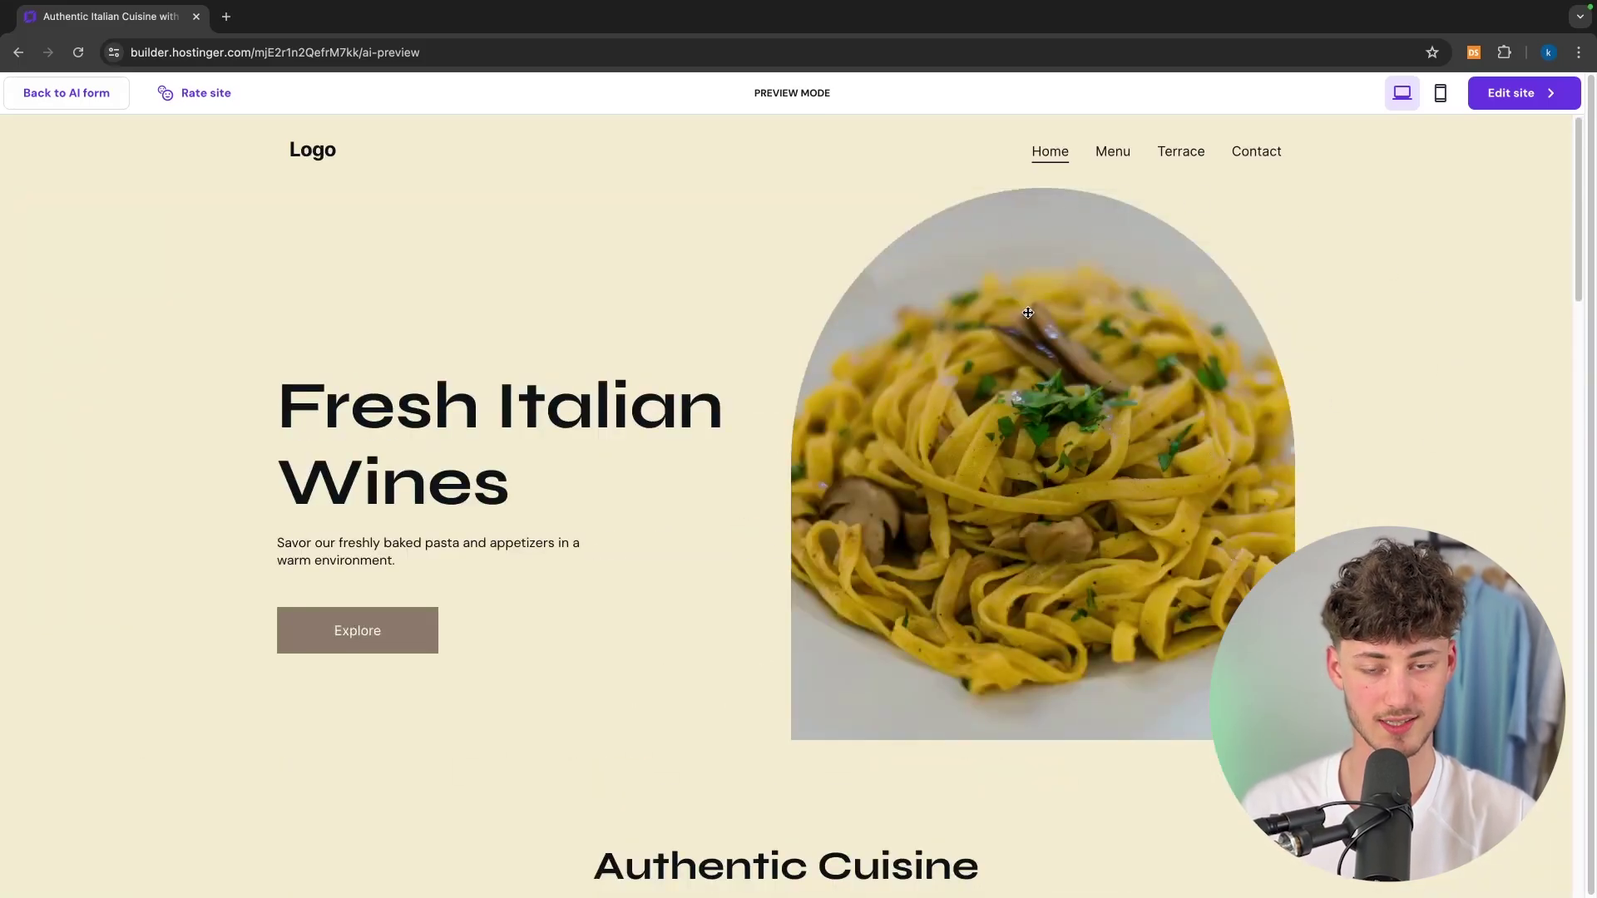
left_click(1546, 98)
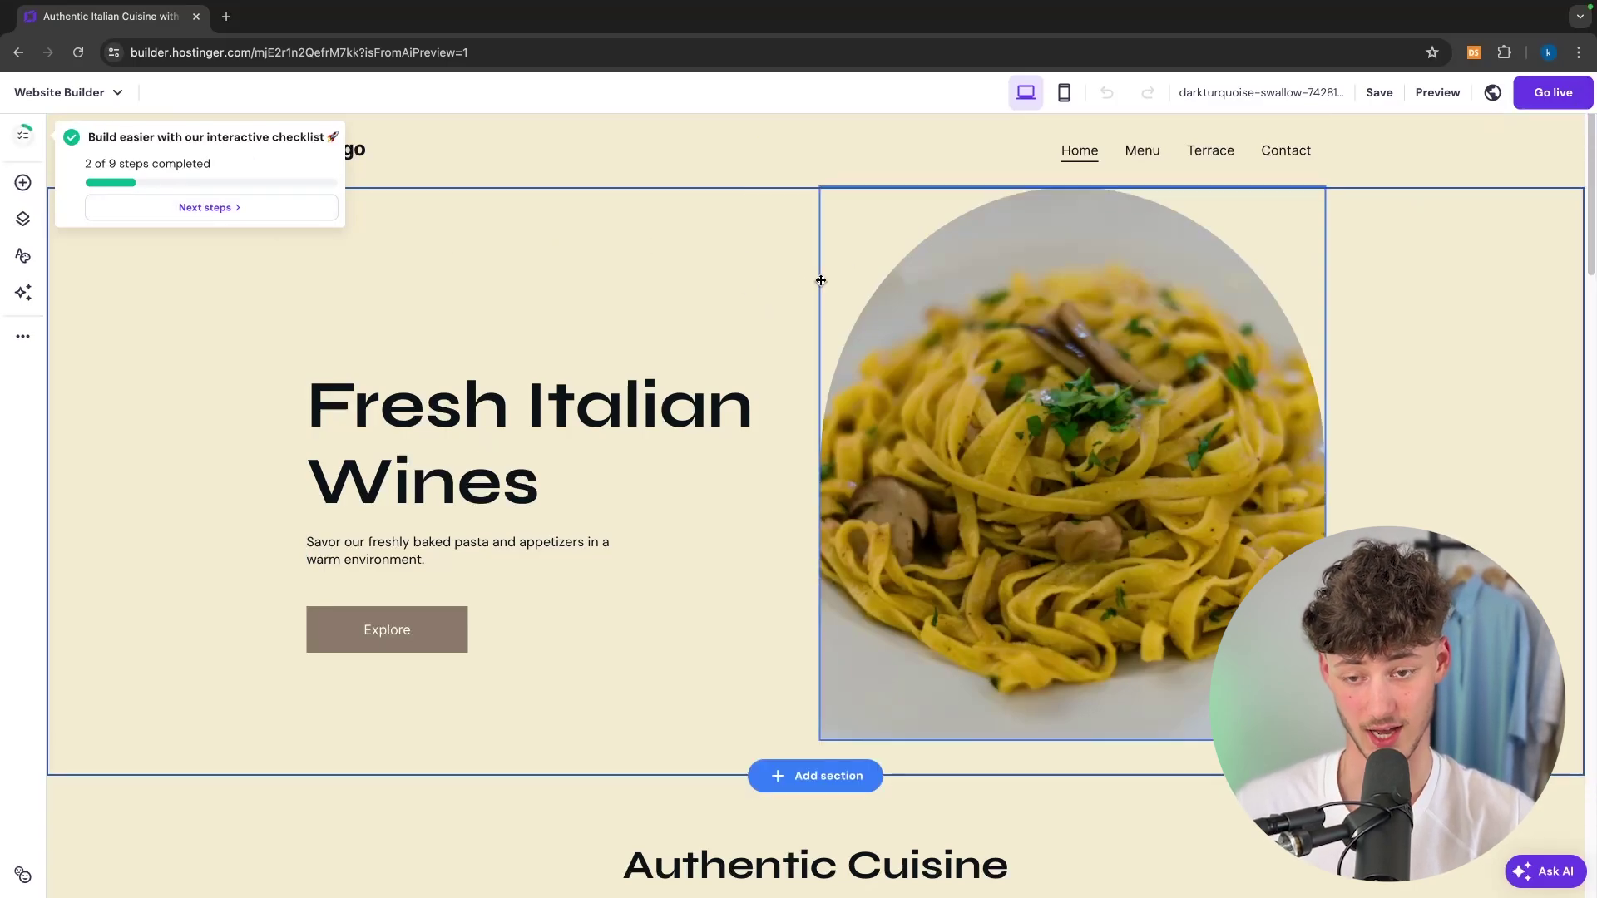
Replace the Fresh Italian Wines heading with 'Family Owned Italian Restaurant'
left_click(485, 459)
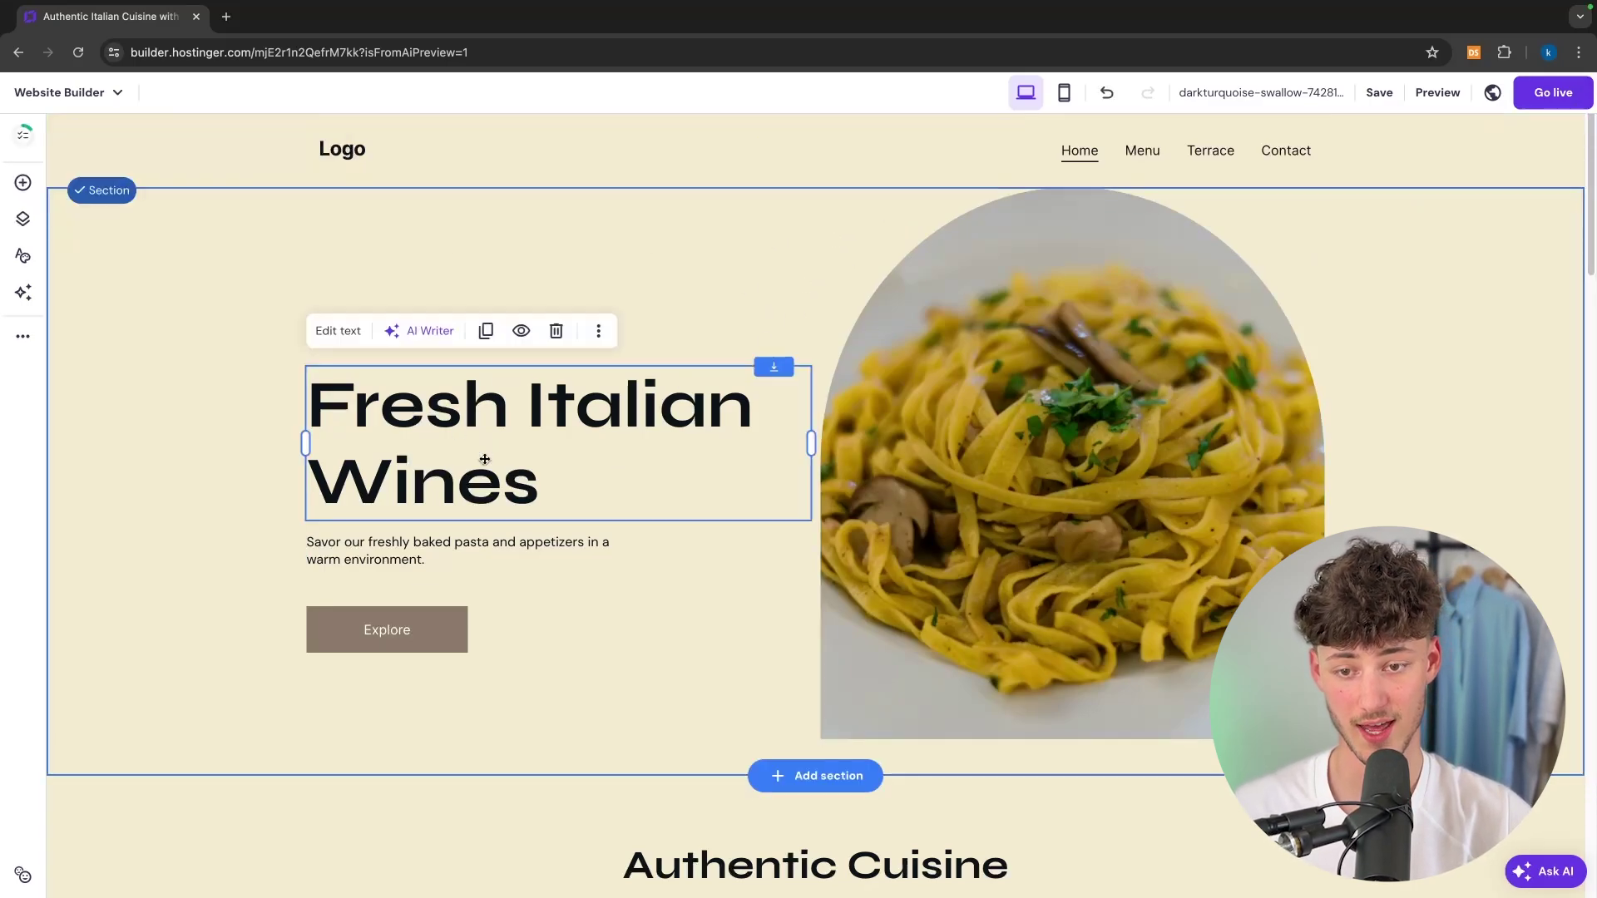
double_click(564, 388)
key("ctrl+a")
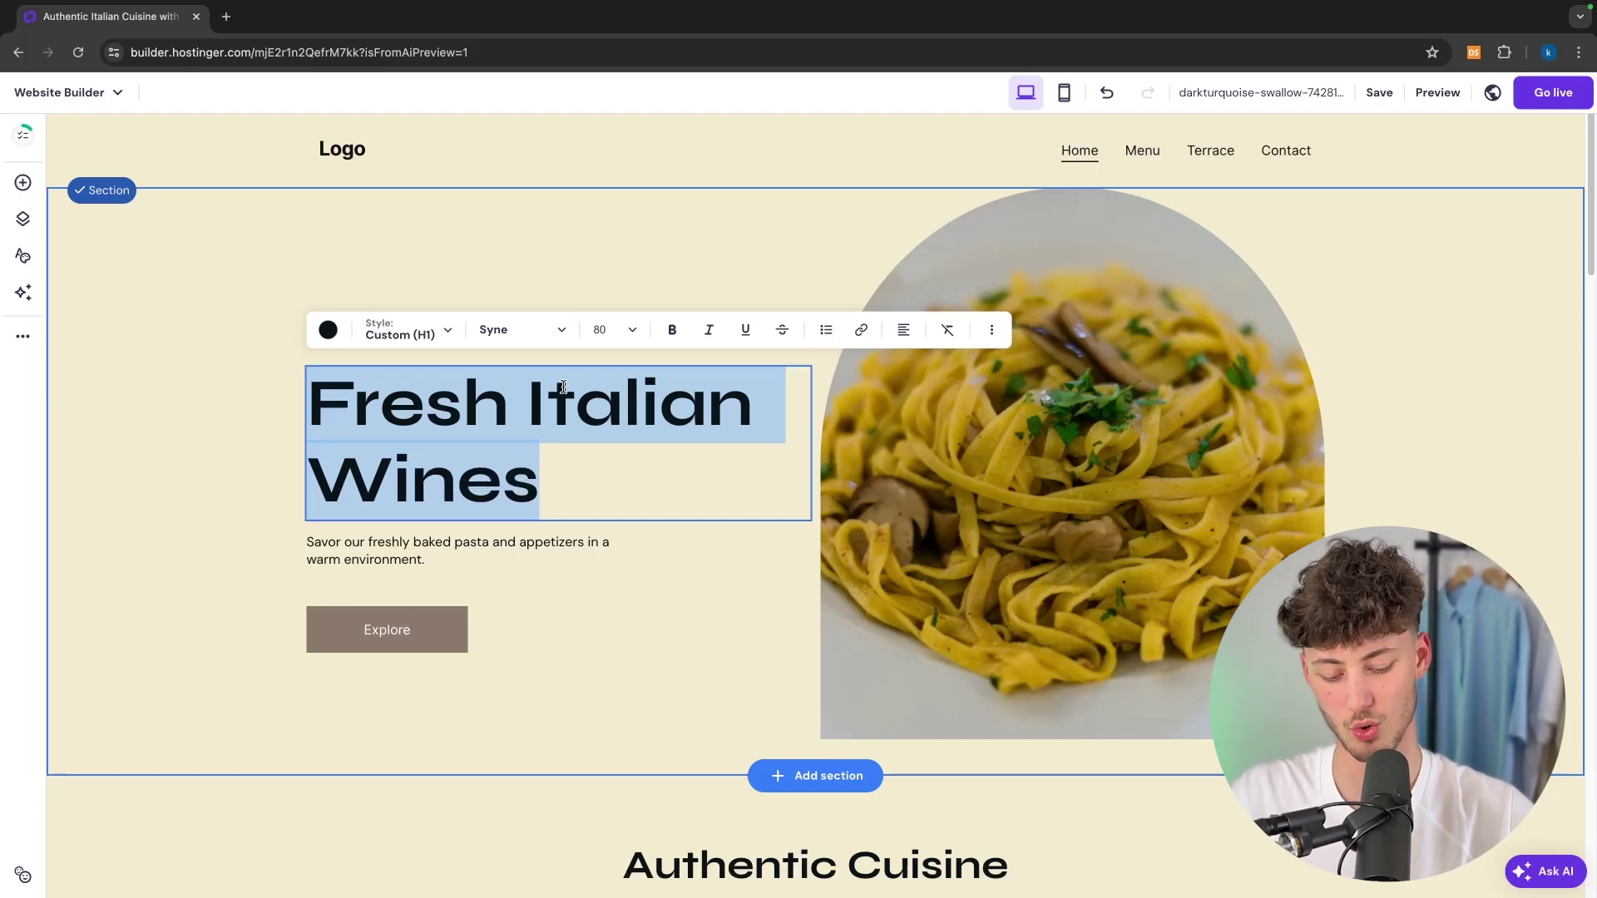
type("Famiyl")
key("BackSpace")
key("BackSpace")
type("ly")
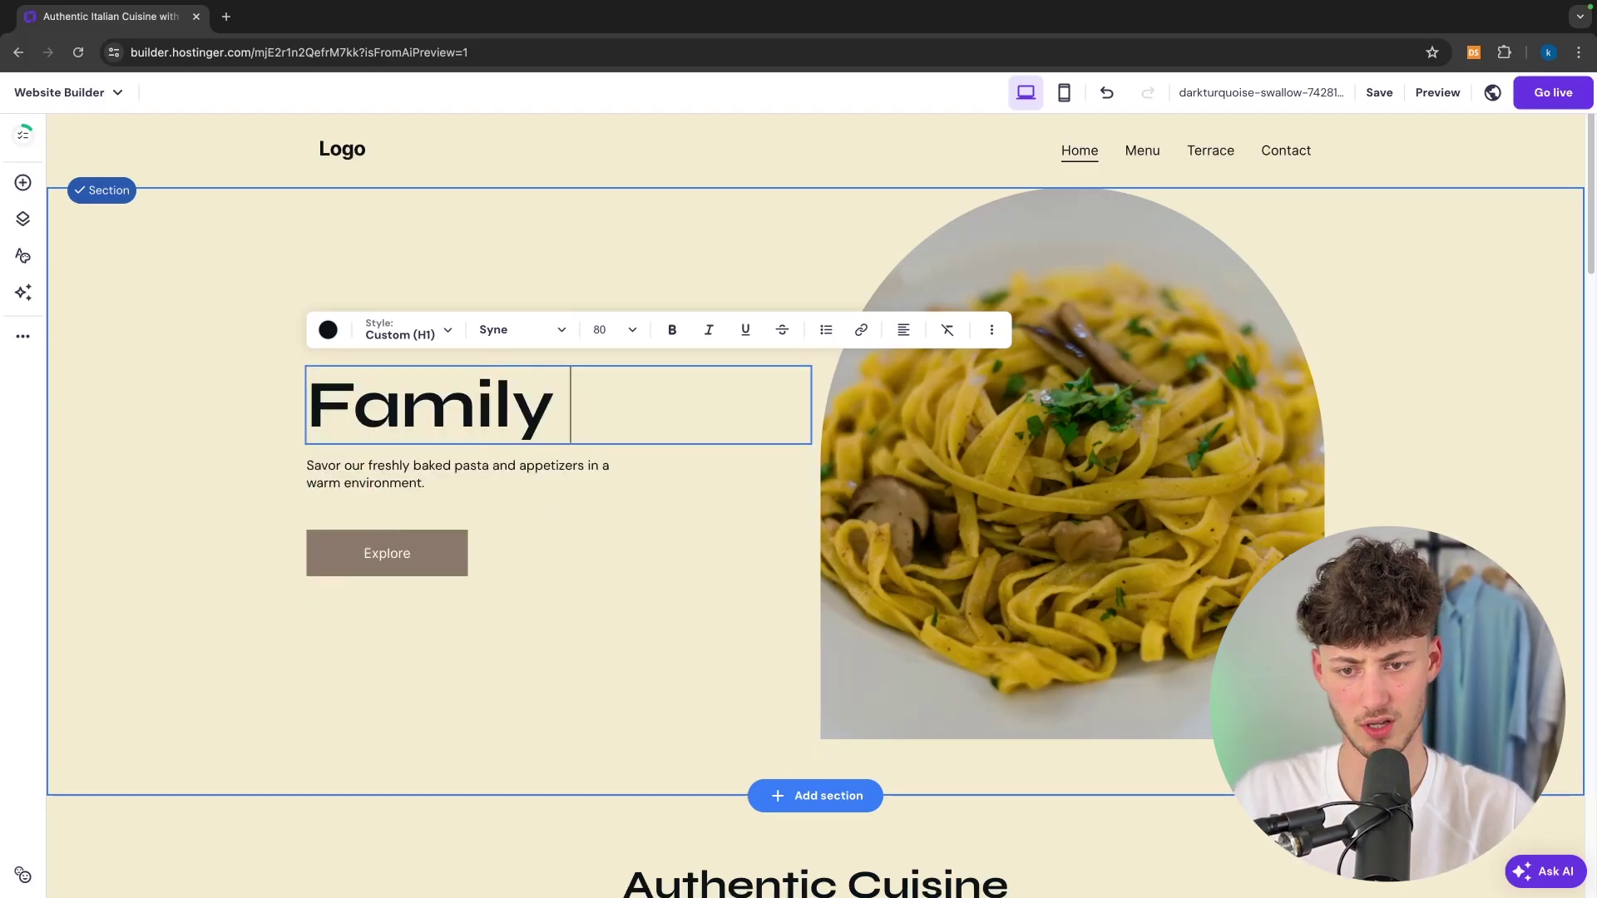
type(" Owned Italian ")
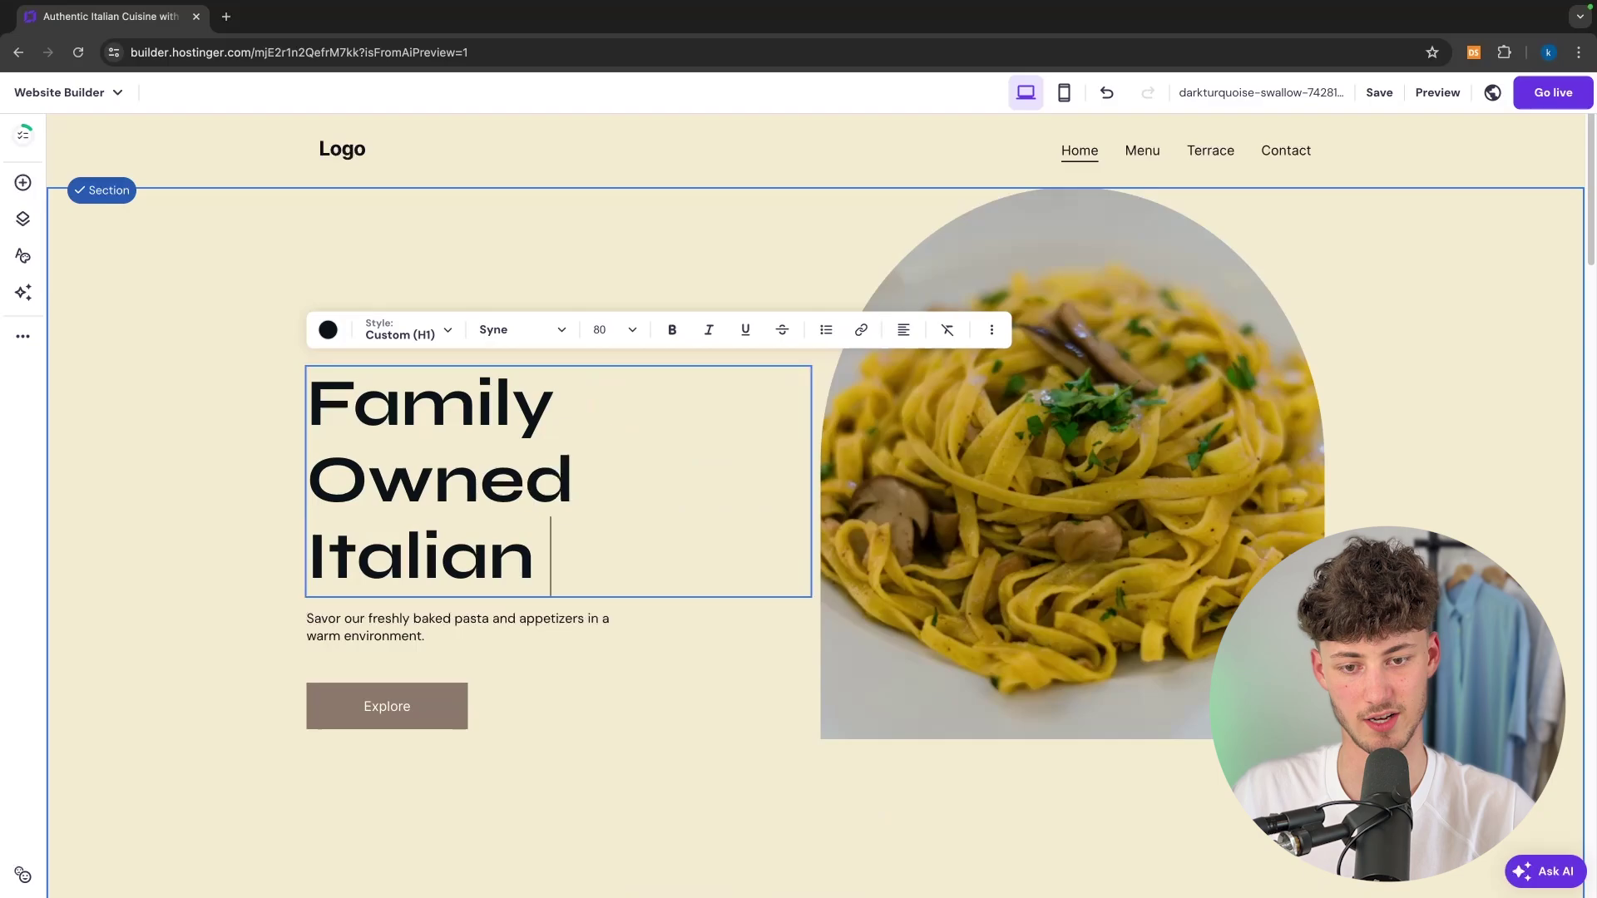
type("Restauta")
key("BackSpace")
key("BackSpace")
type("rant")
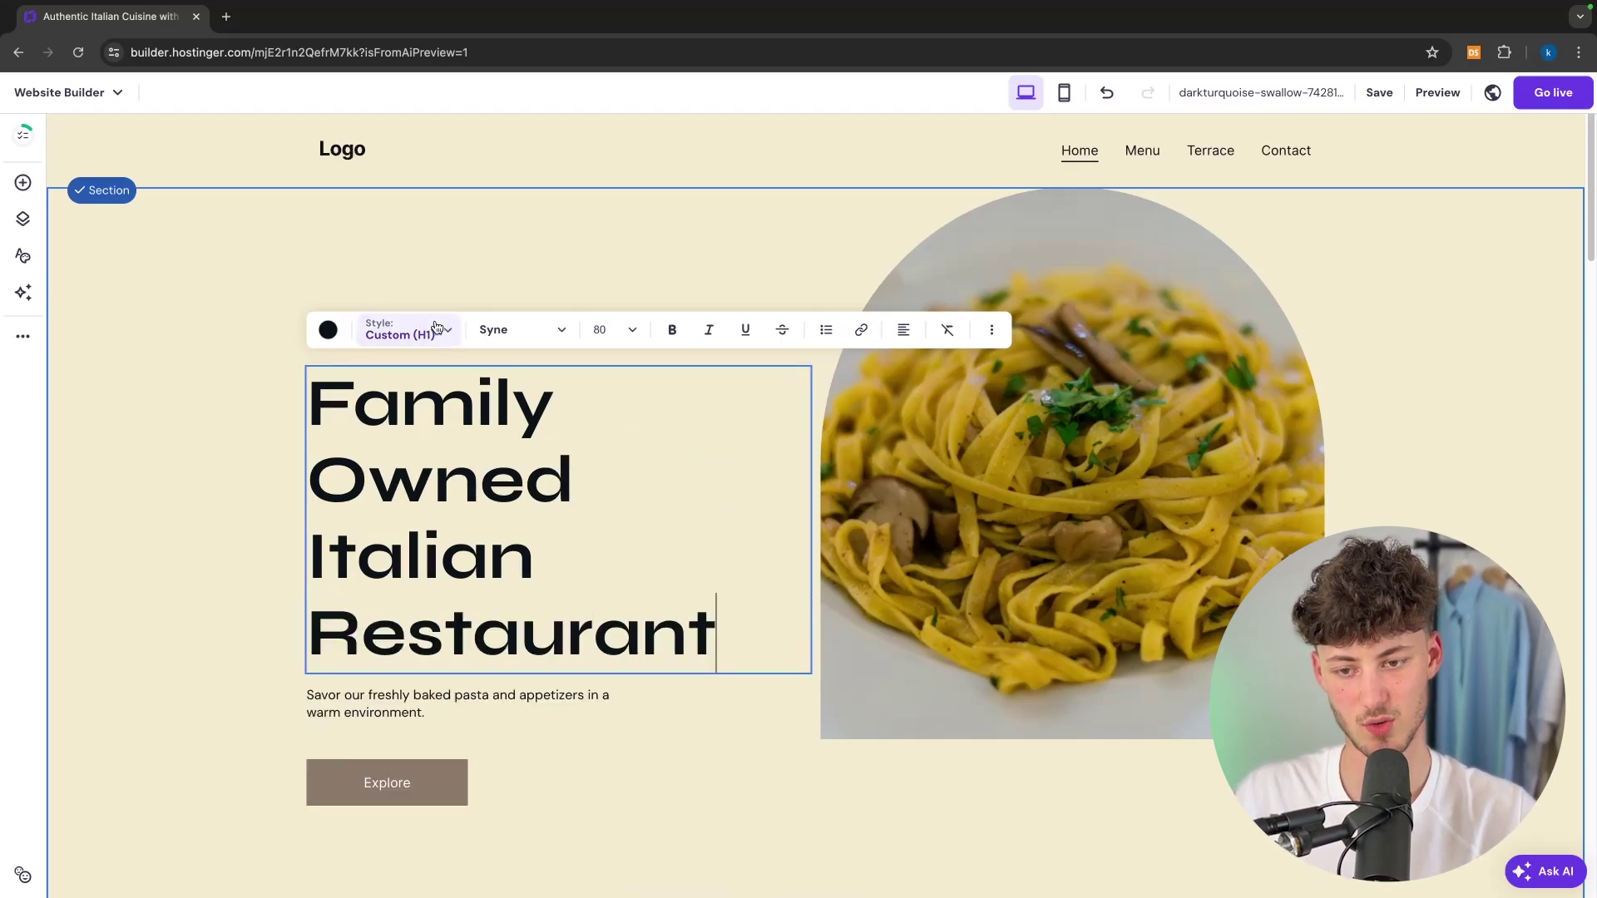
Set the heading's font size to 72
triple_click(432, 445)
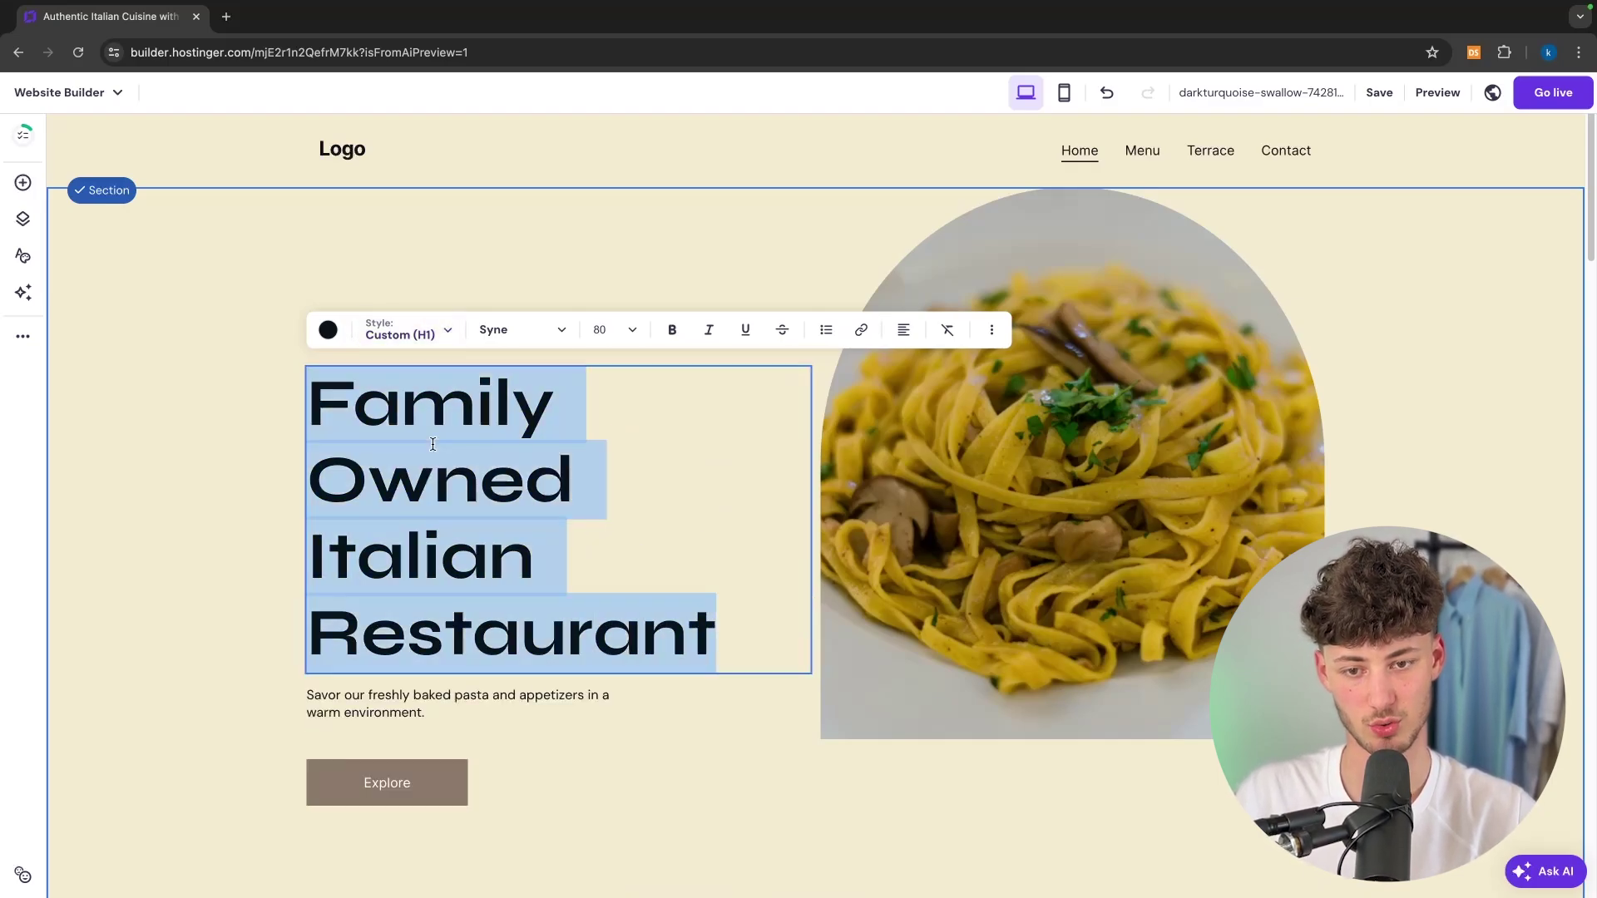
left_click(631, 333)
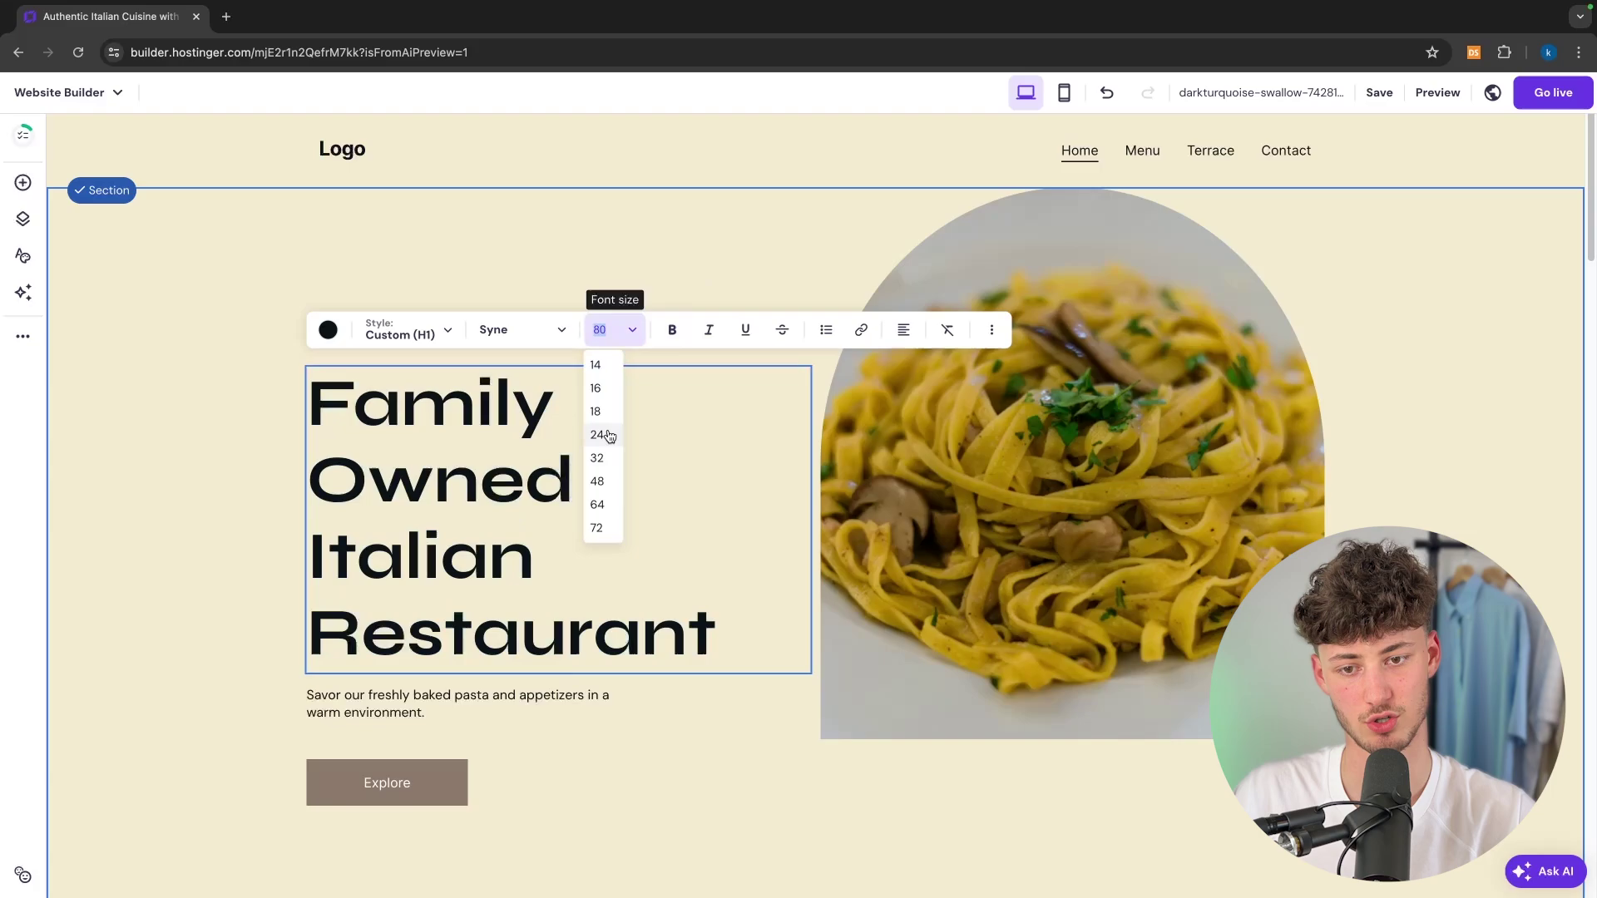
left_click(599, 529)
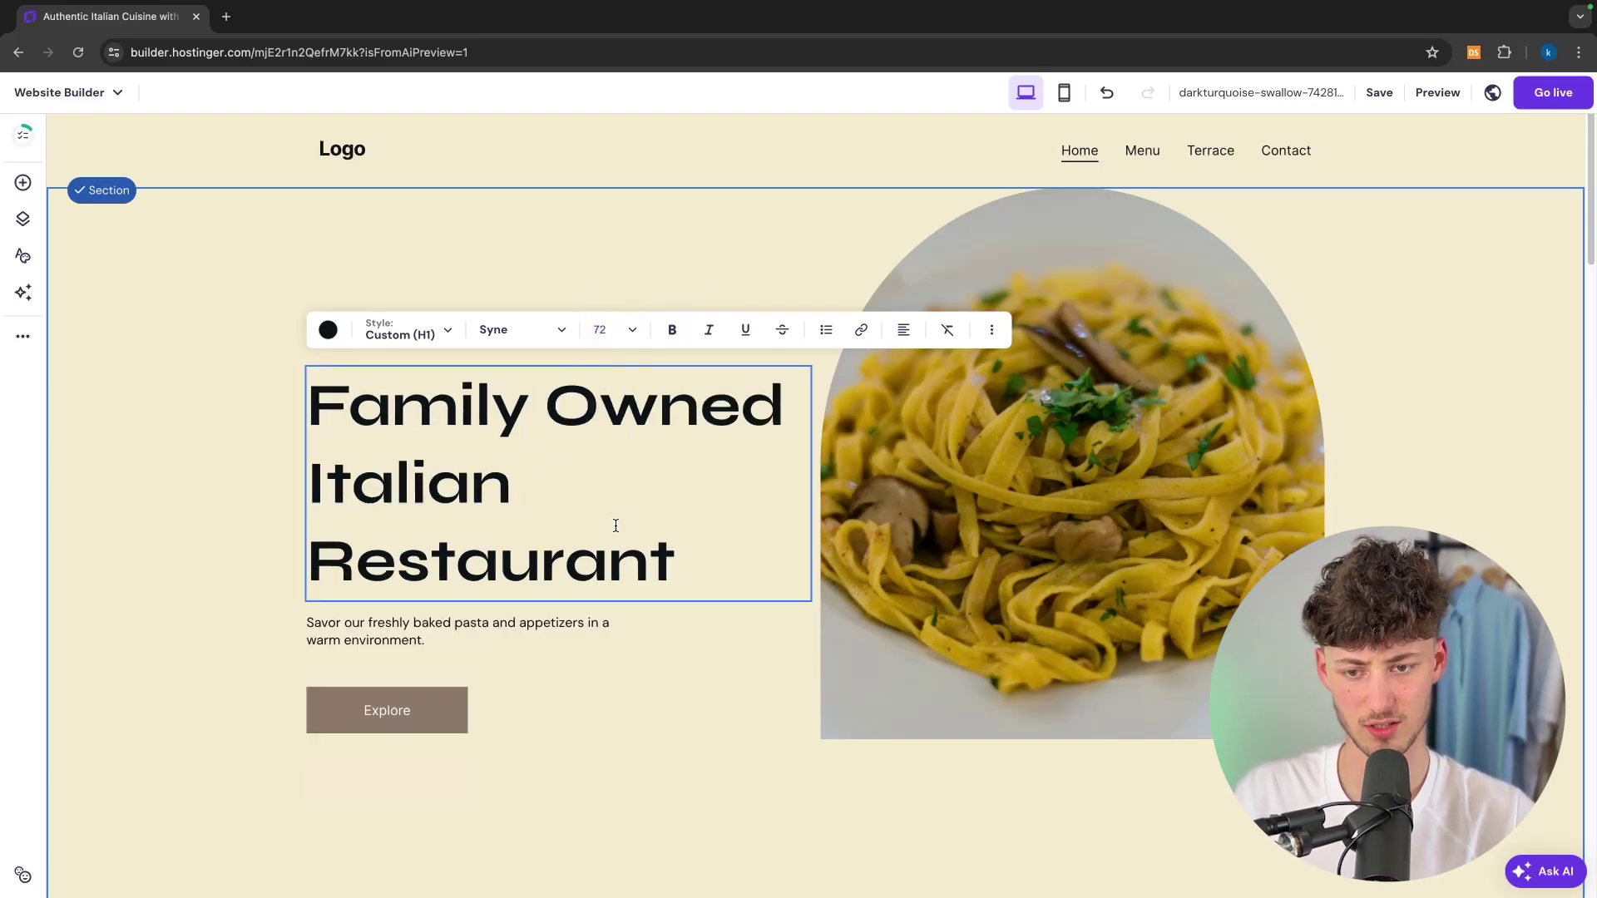
triple_click(660, 516)
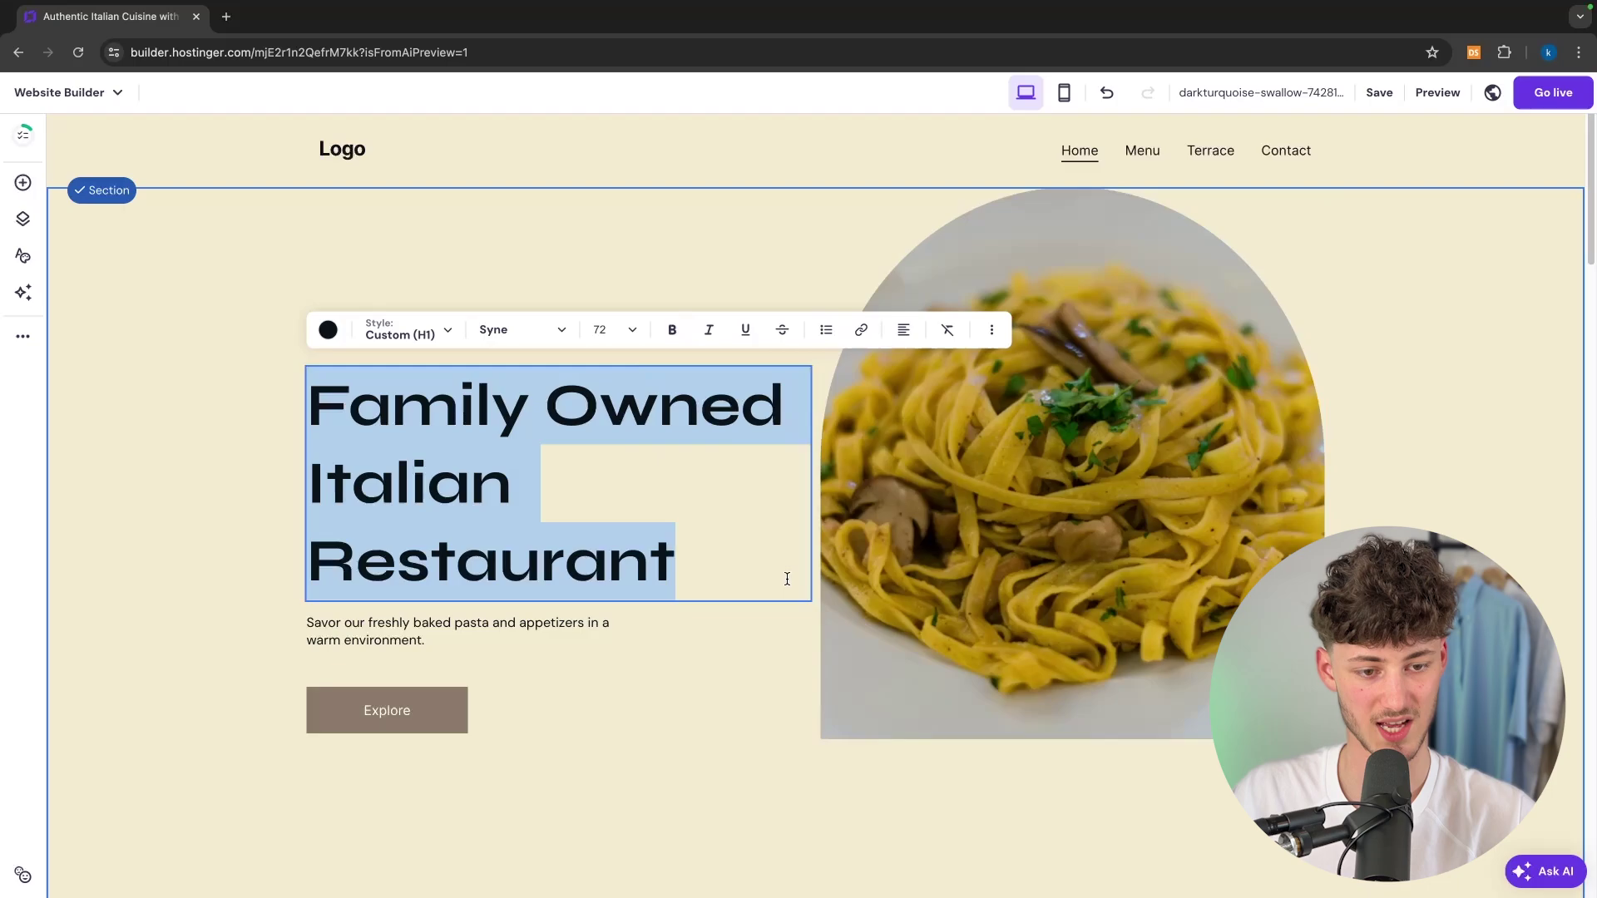
left_click(840, 574)
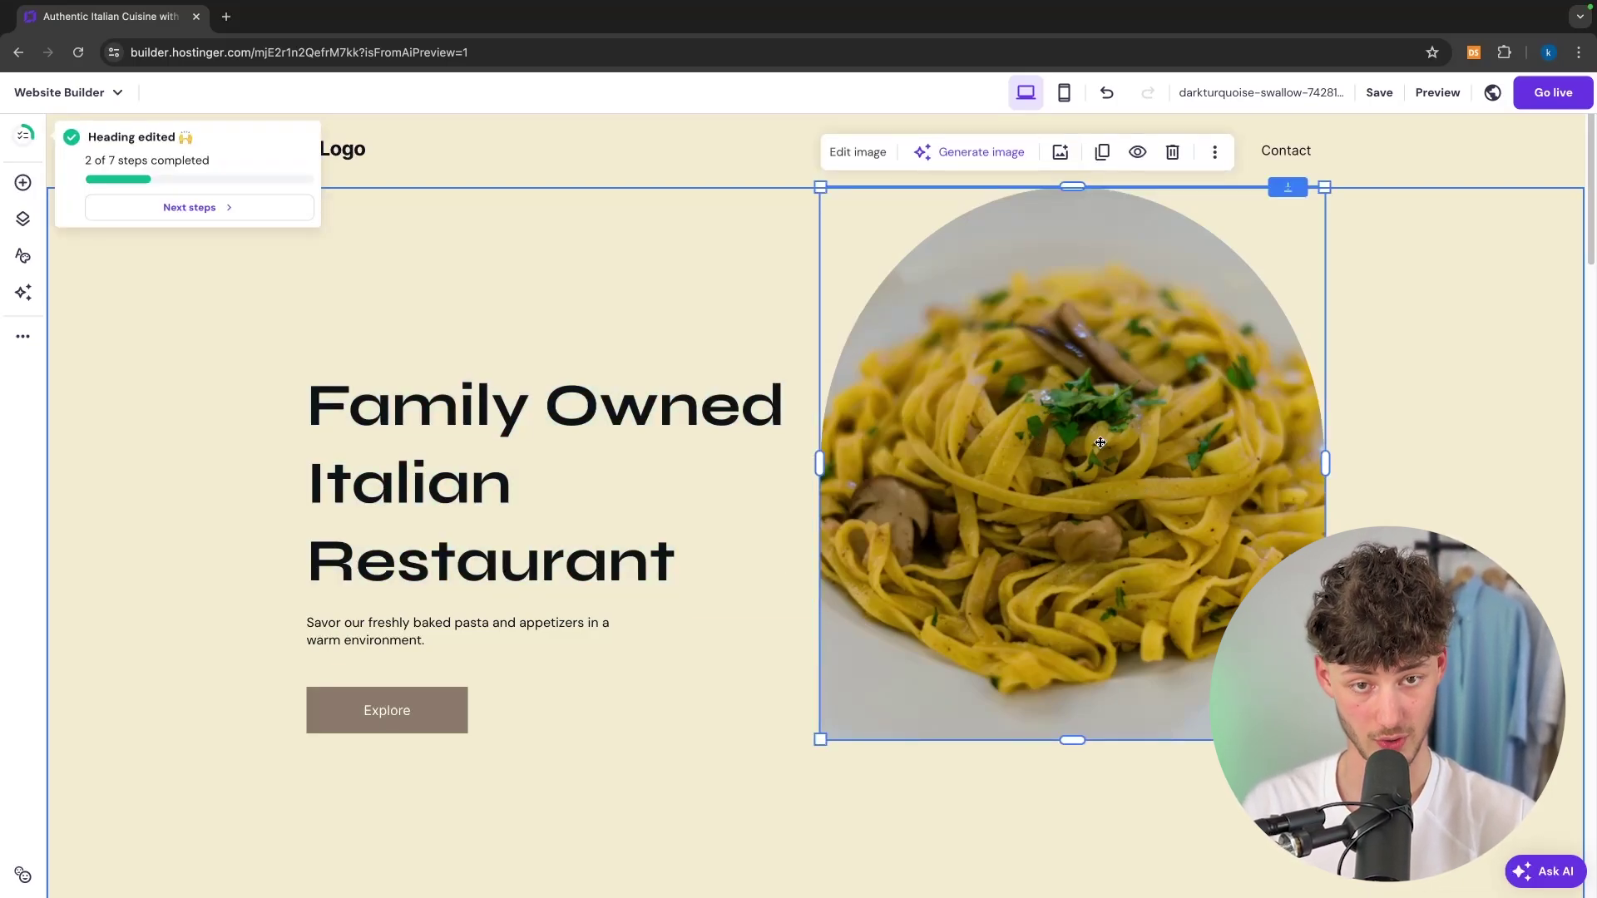
left_click(857, 151)
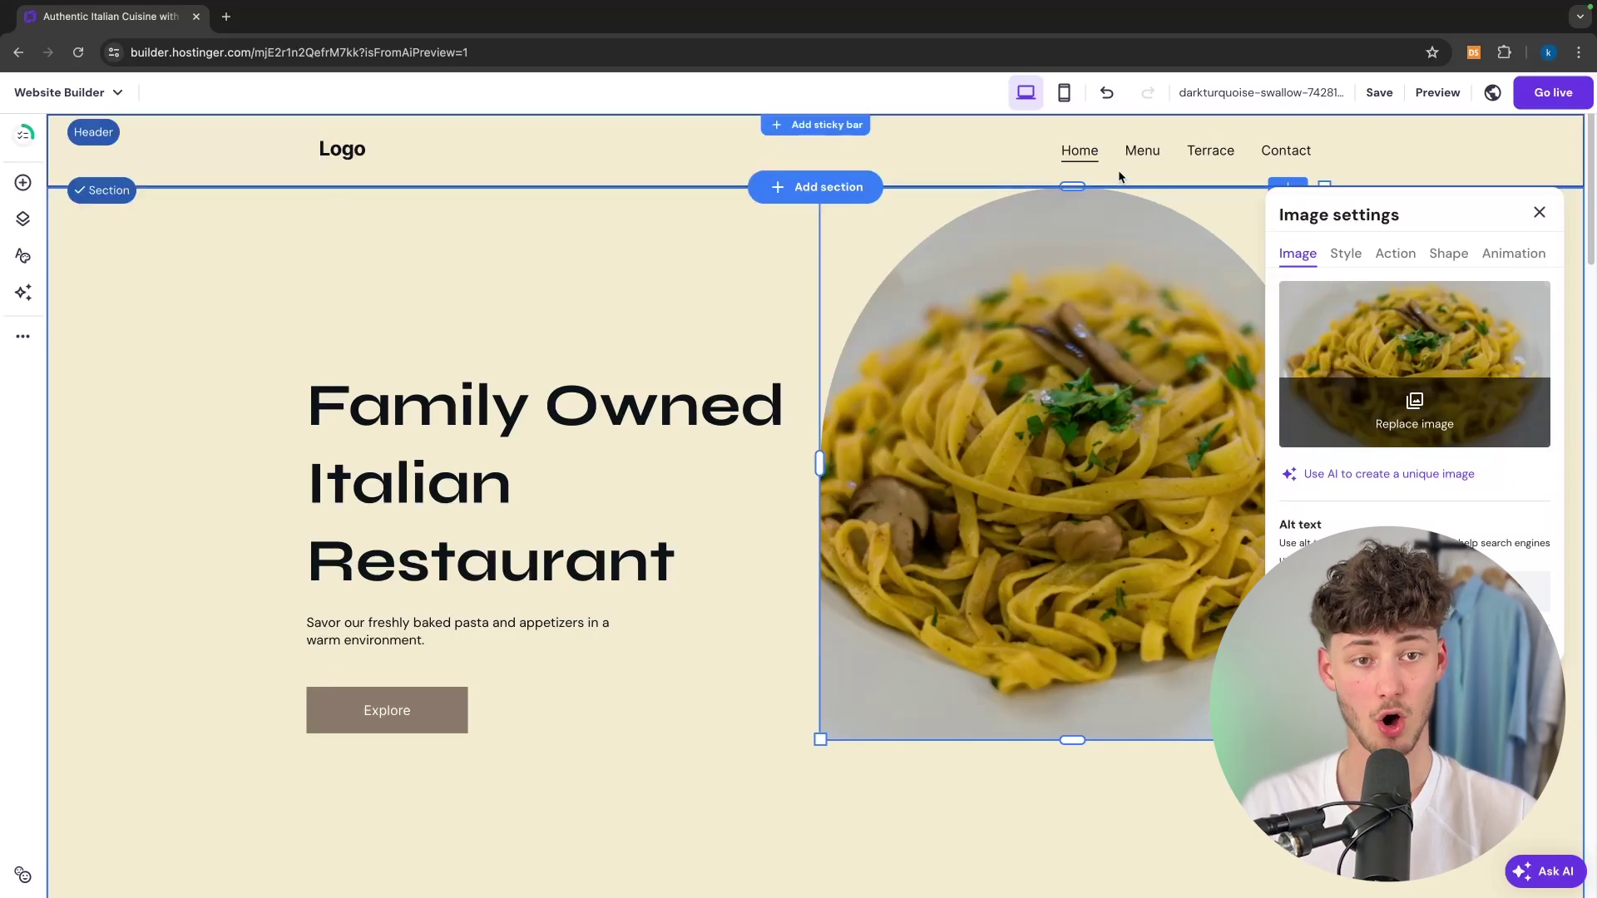
left_click(1539, 214)
left_click(973, 153)
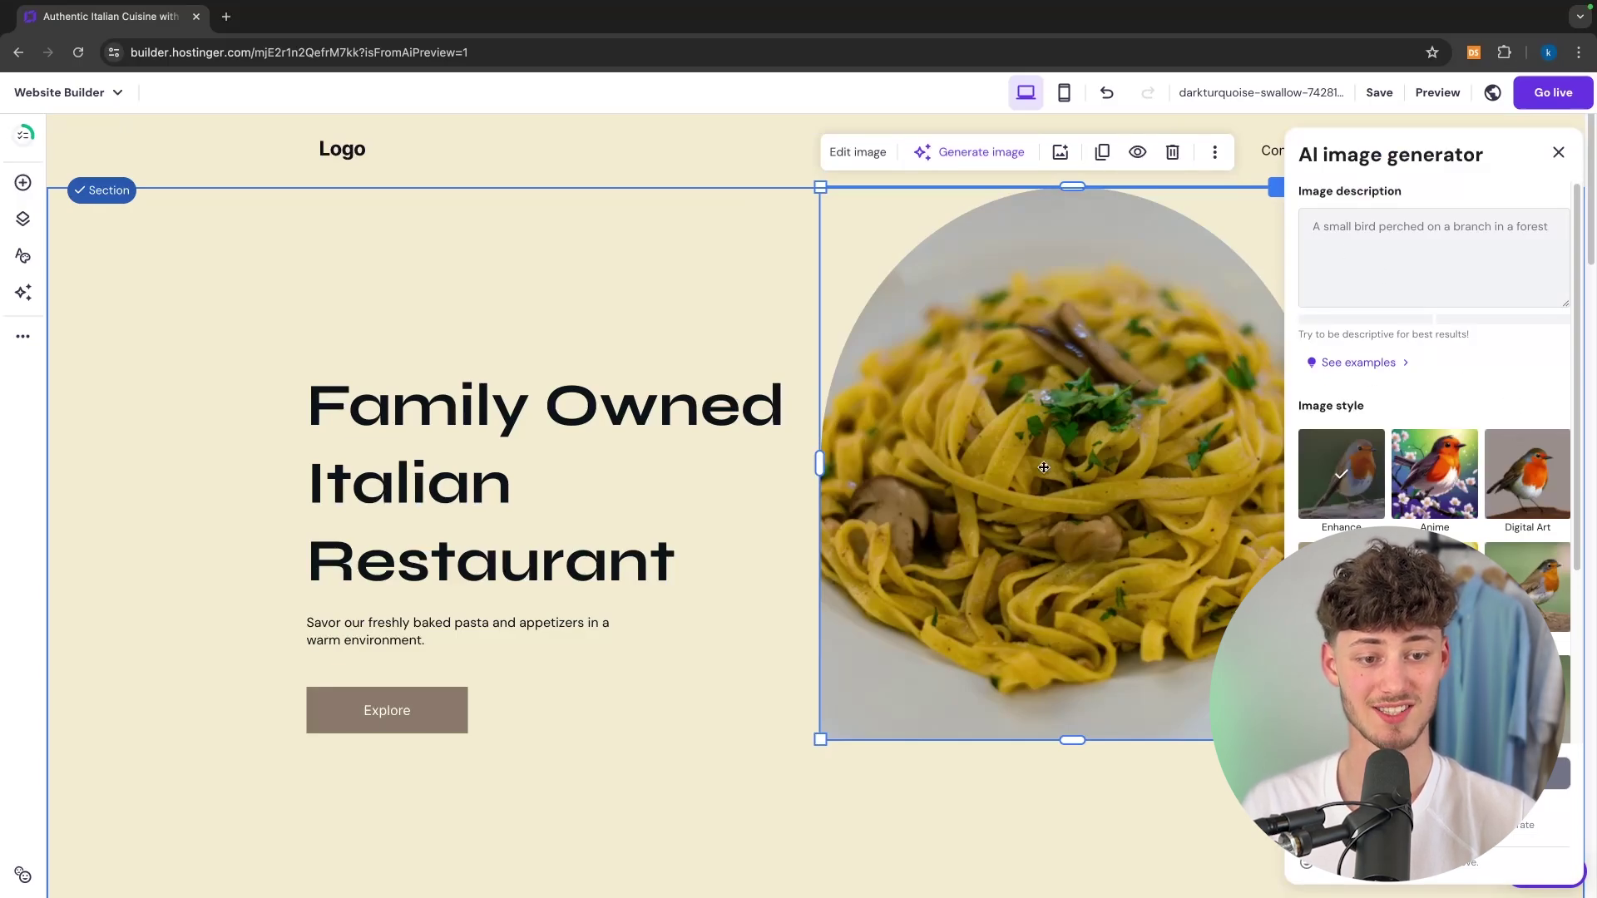
Close the AI image generator and nudge the hero heading slightly down and right
left_click(1558, 153)
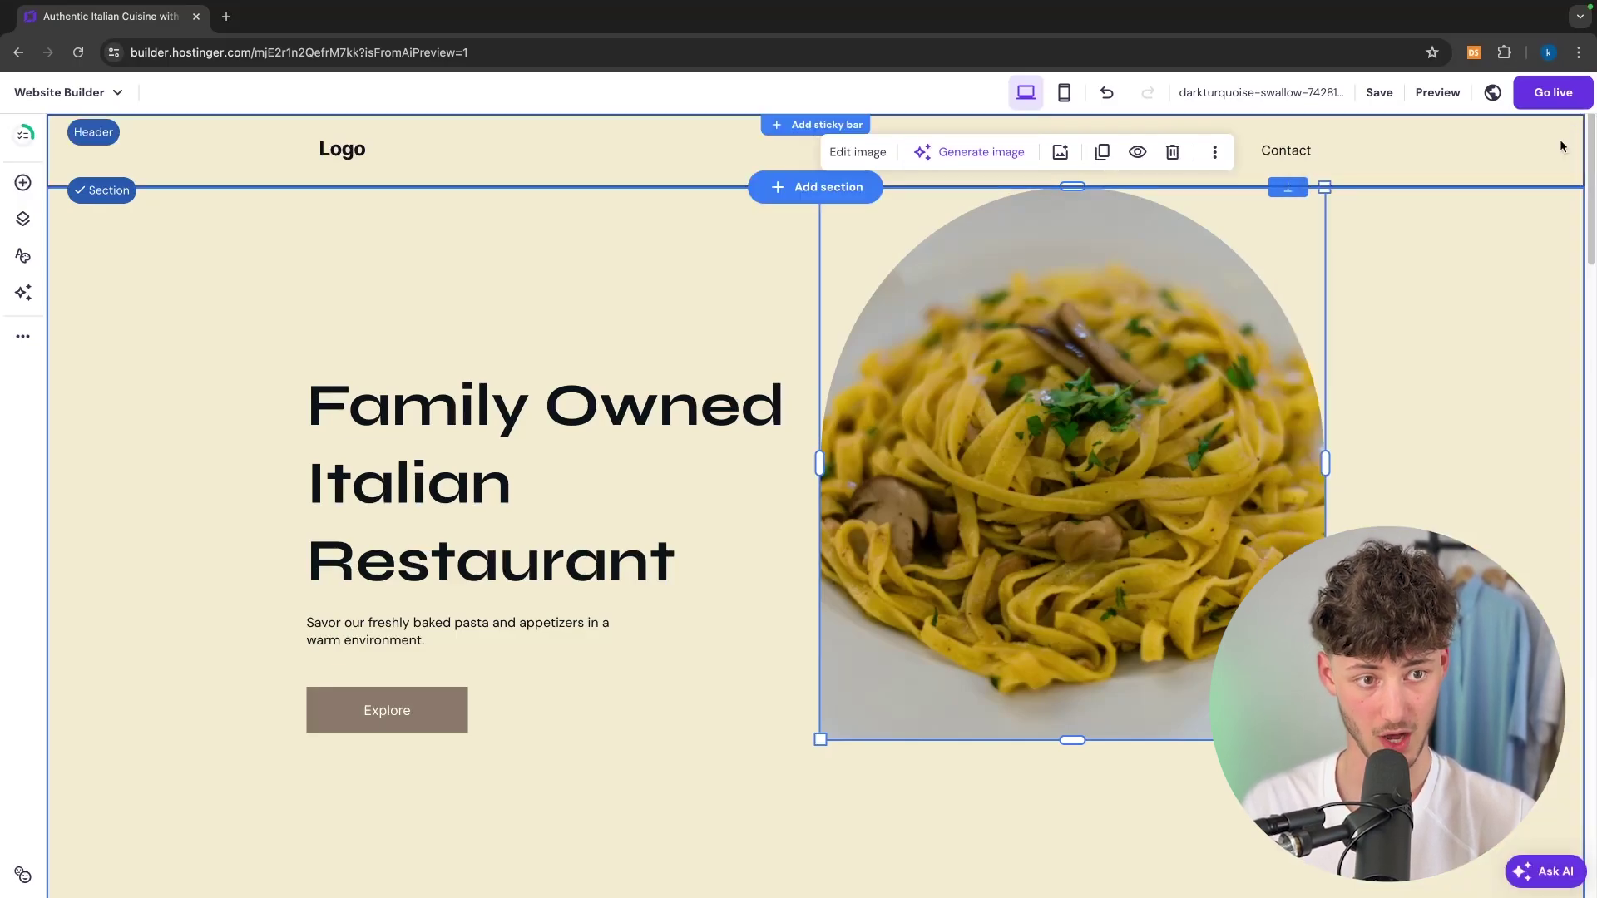
left_click(711, 492)
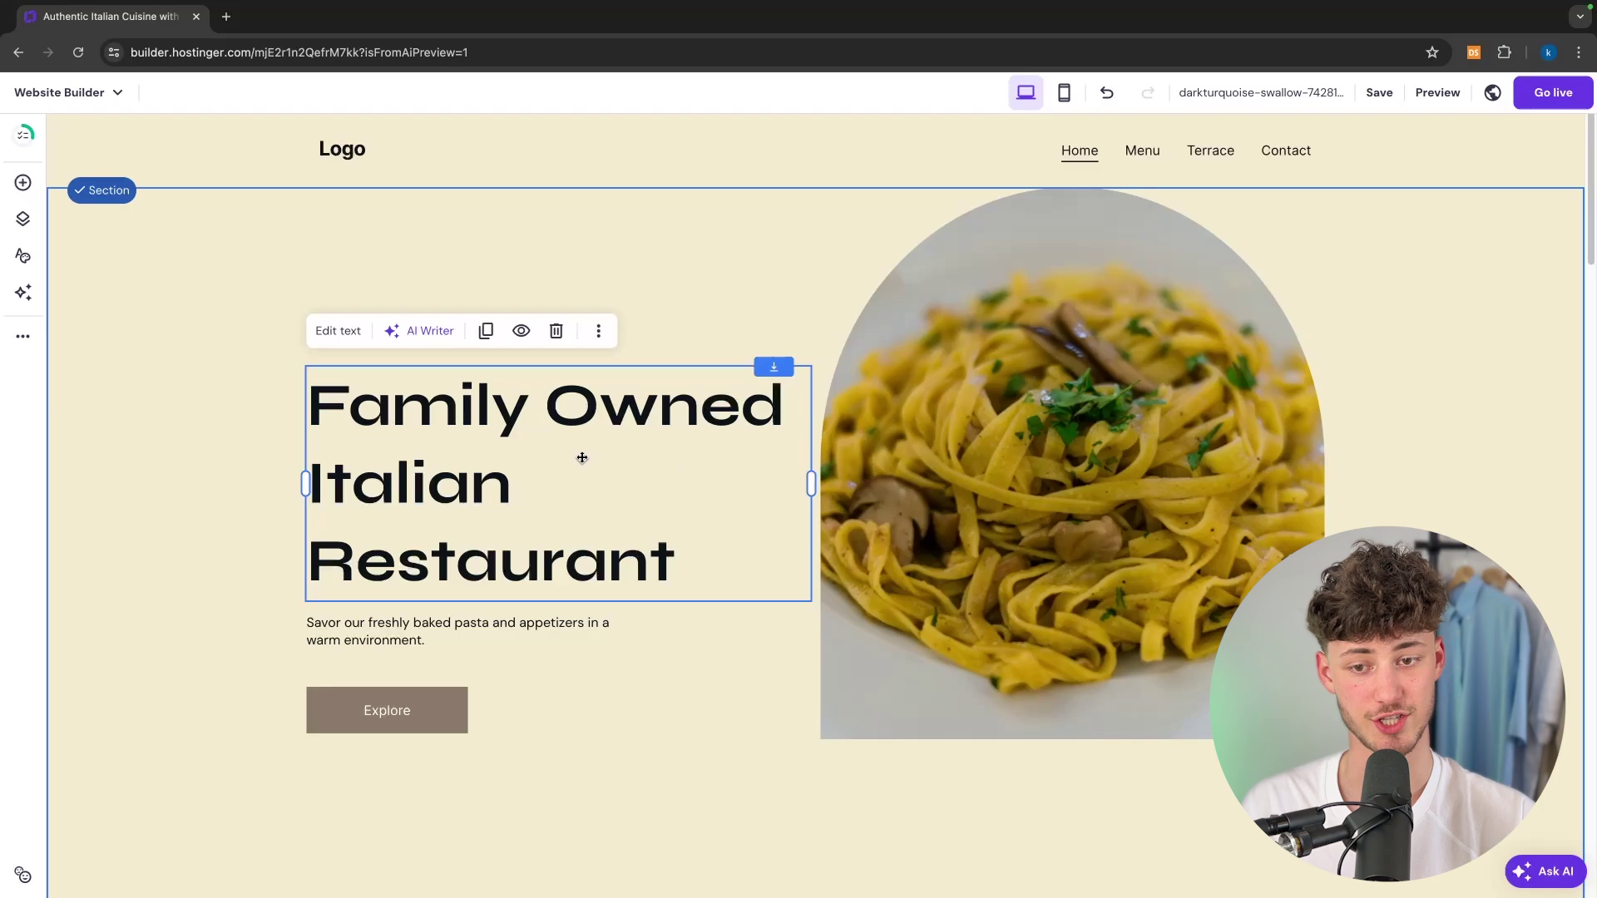
mouse_move(583, 458)
left_mouse_down()
mouse_move(582, 499)
mouse_move(555, 362)
mouse_move(638, 507)
mouse_move(727, 420)
mouse_move(710, 500)
mouse_move(713, 442)
mouse_move(578, 510)
mouse_move(666, 449)
mouse_move(611, 450)
mouse_move(731, 371)
mouse_move(749, 388)
mouse_move(796, 372)
mouse_move(780, 492)
mouse_move(800, 587)
mouse_move(605, 391)
mouse_move(651, 463)
mouse_move(636, 403)
mouse_move(590, 466)
left_mouse_up()
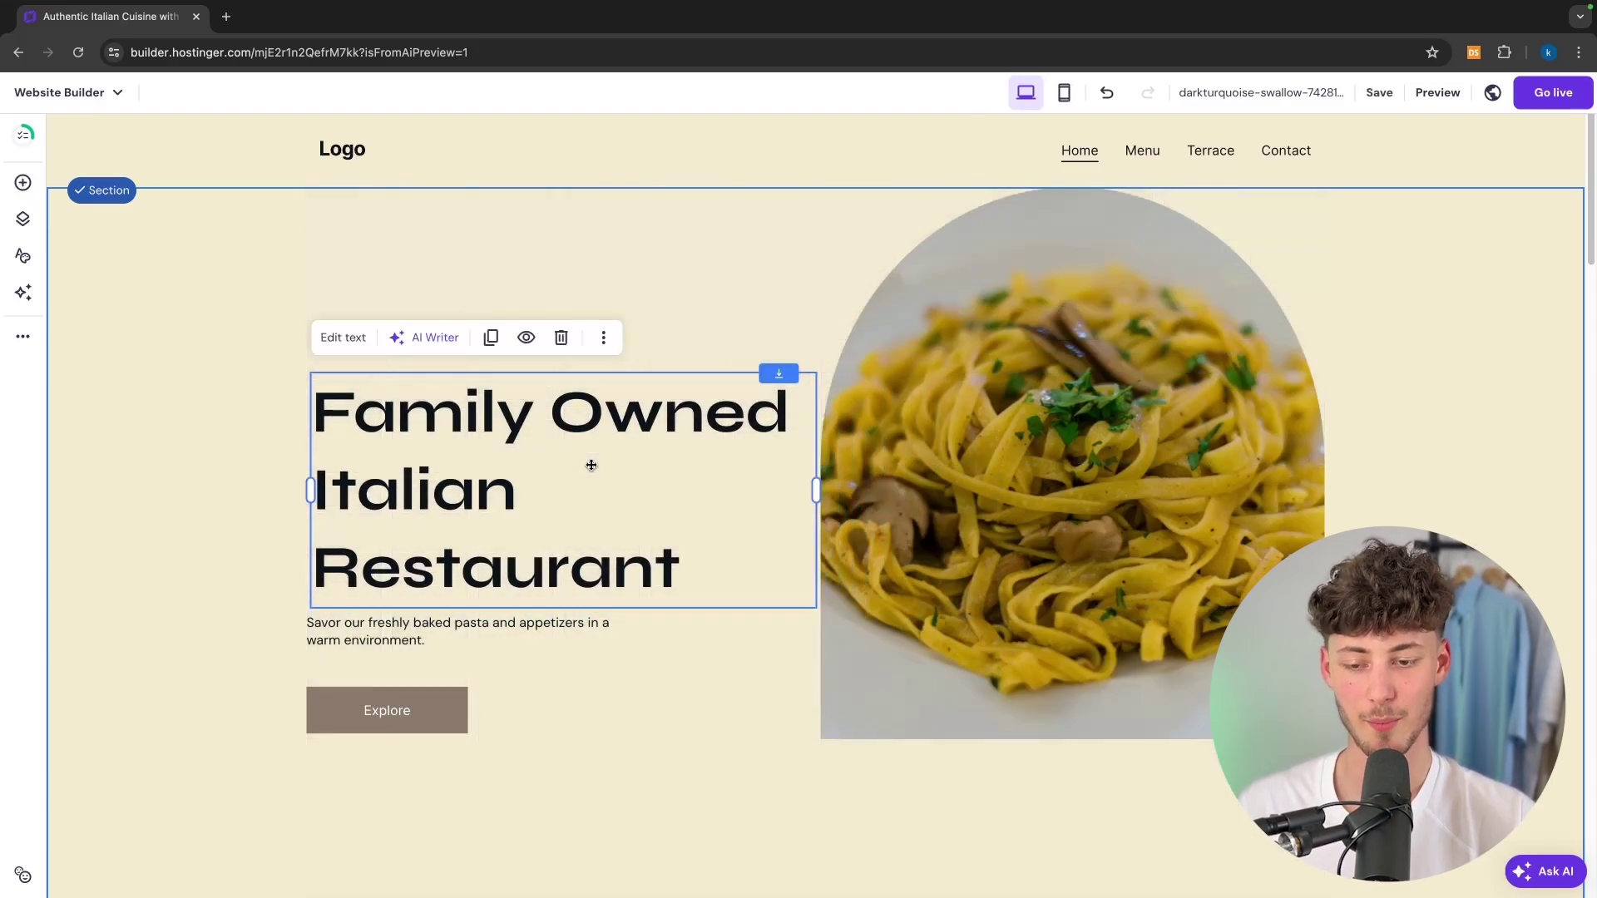
Move the Explore button up under the paragraph, then select the paragraph for editing
scroll(349, 626, "down", 3)
mouse_move(412, 588)
left_mouse_down()
mouse_move(407, 610)
mouse_move(407, 558)
mouse_move(405, 627)
mouse_move(407, 588)
mouse_move(424, 610)
mouse_move(423, 585)
left_mouse_up()
left_click(207, 610)
left_click(271, 574)
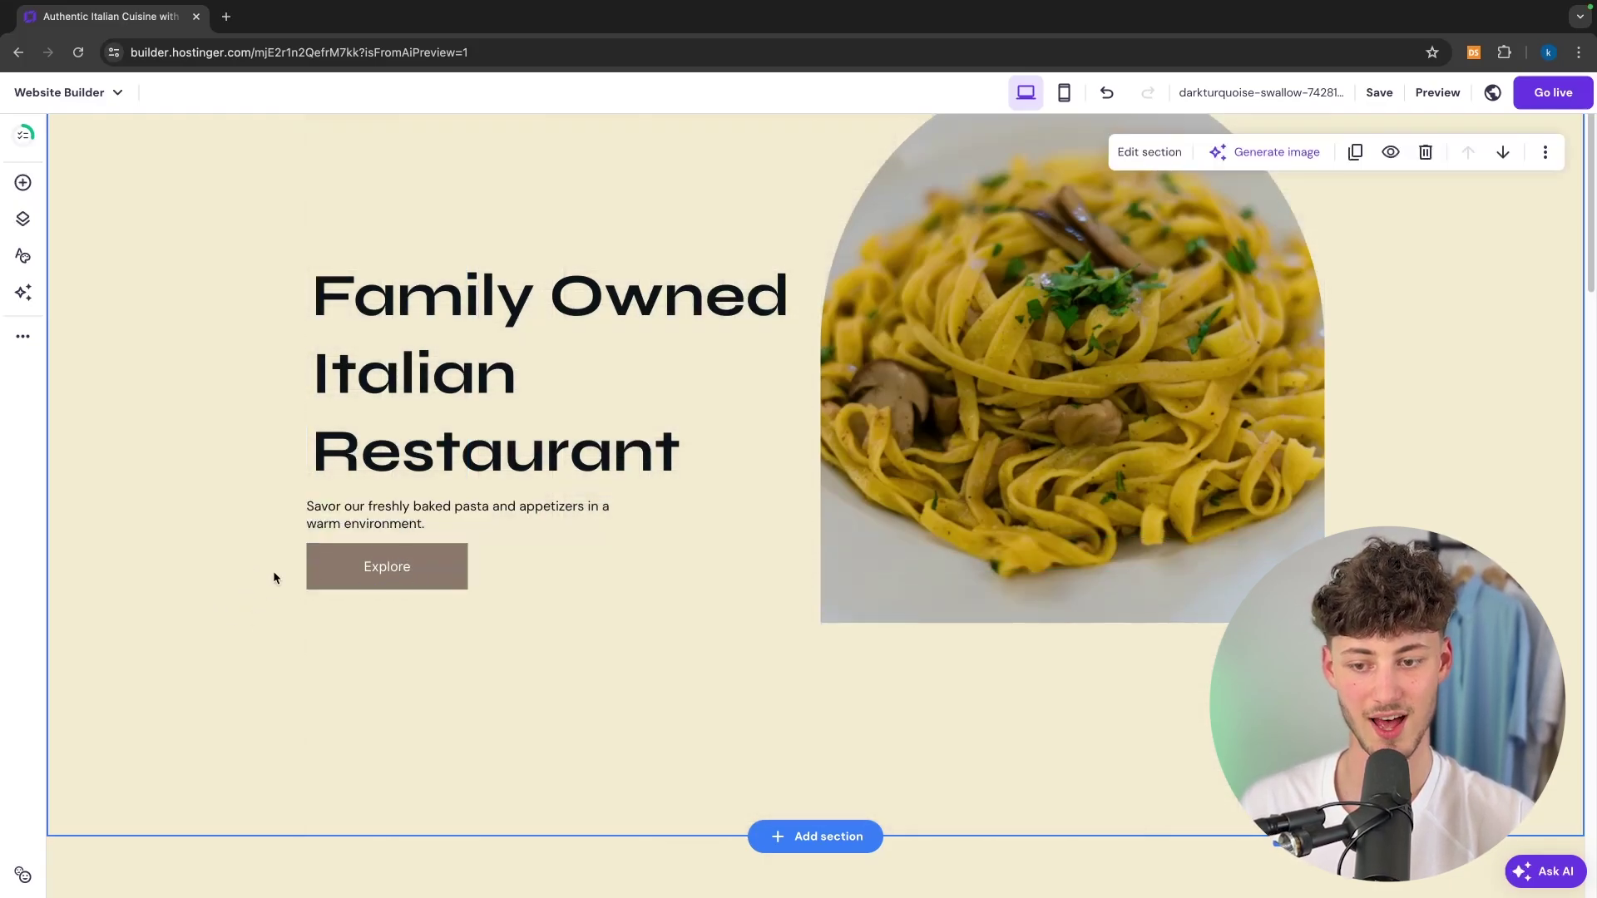
double_click(399, 505)
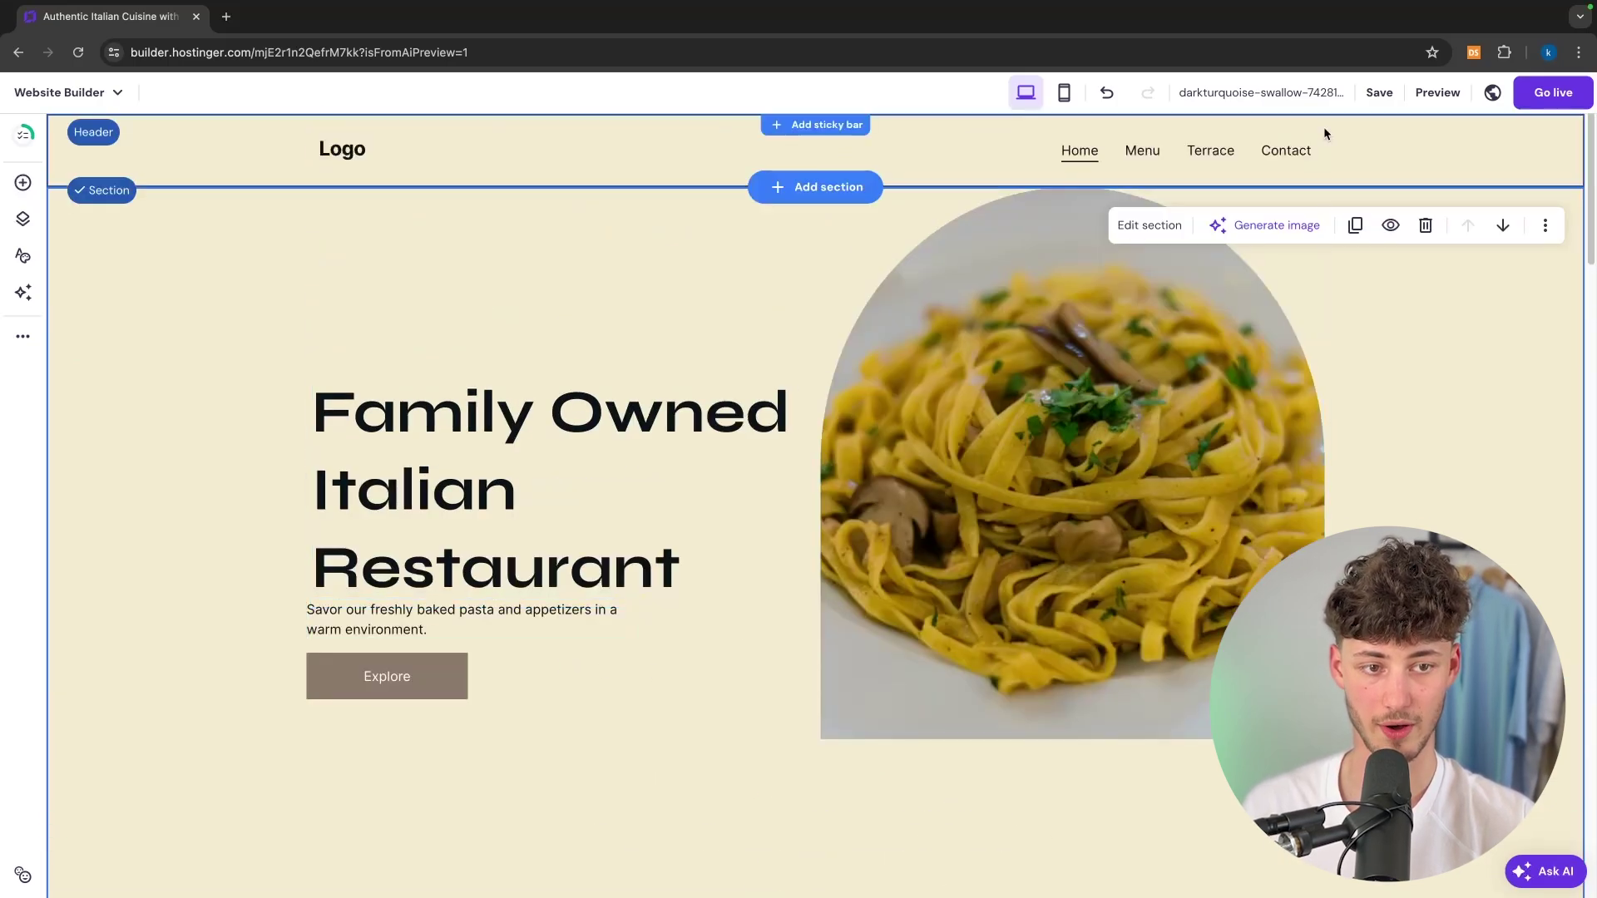
Open the Pages and navigation panel and start adding a new page
left_click(1351, 150)
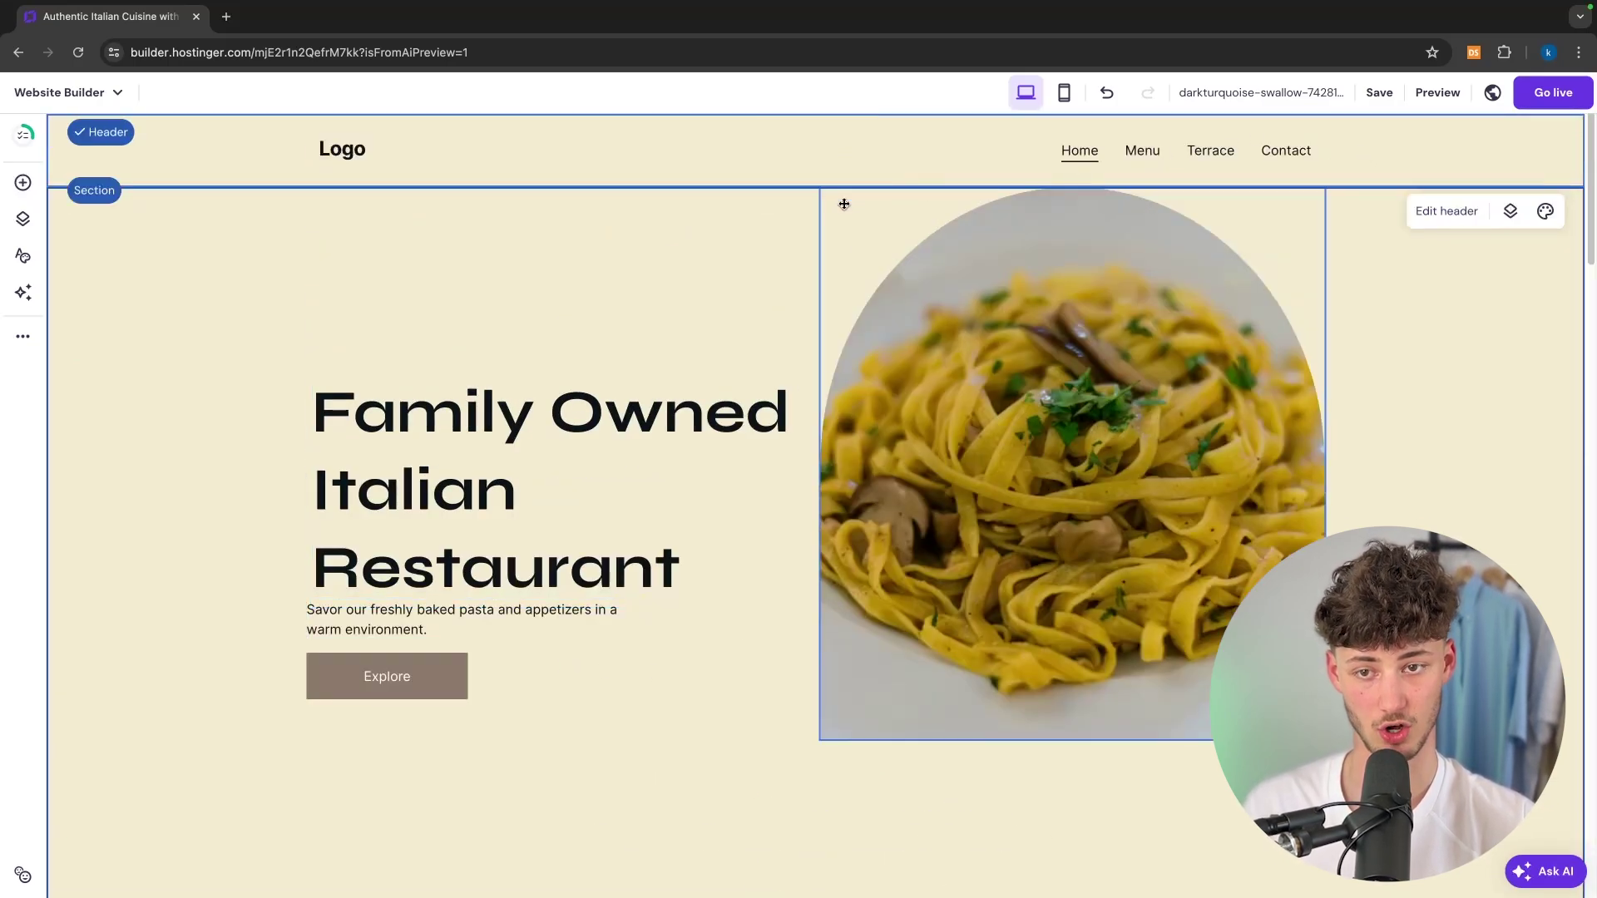
left_click(26, 224)
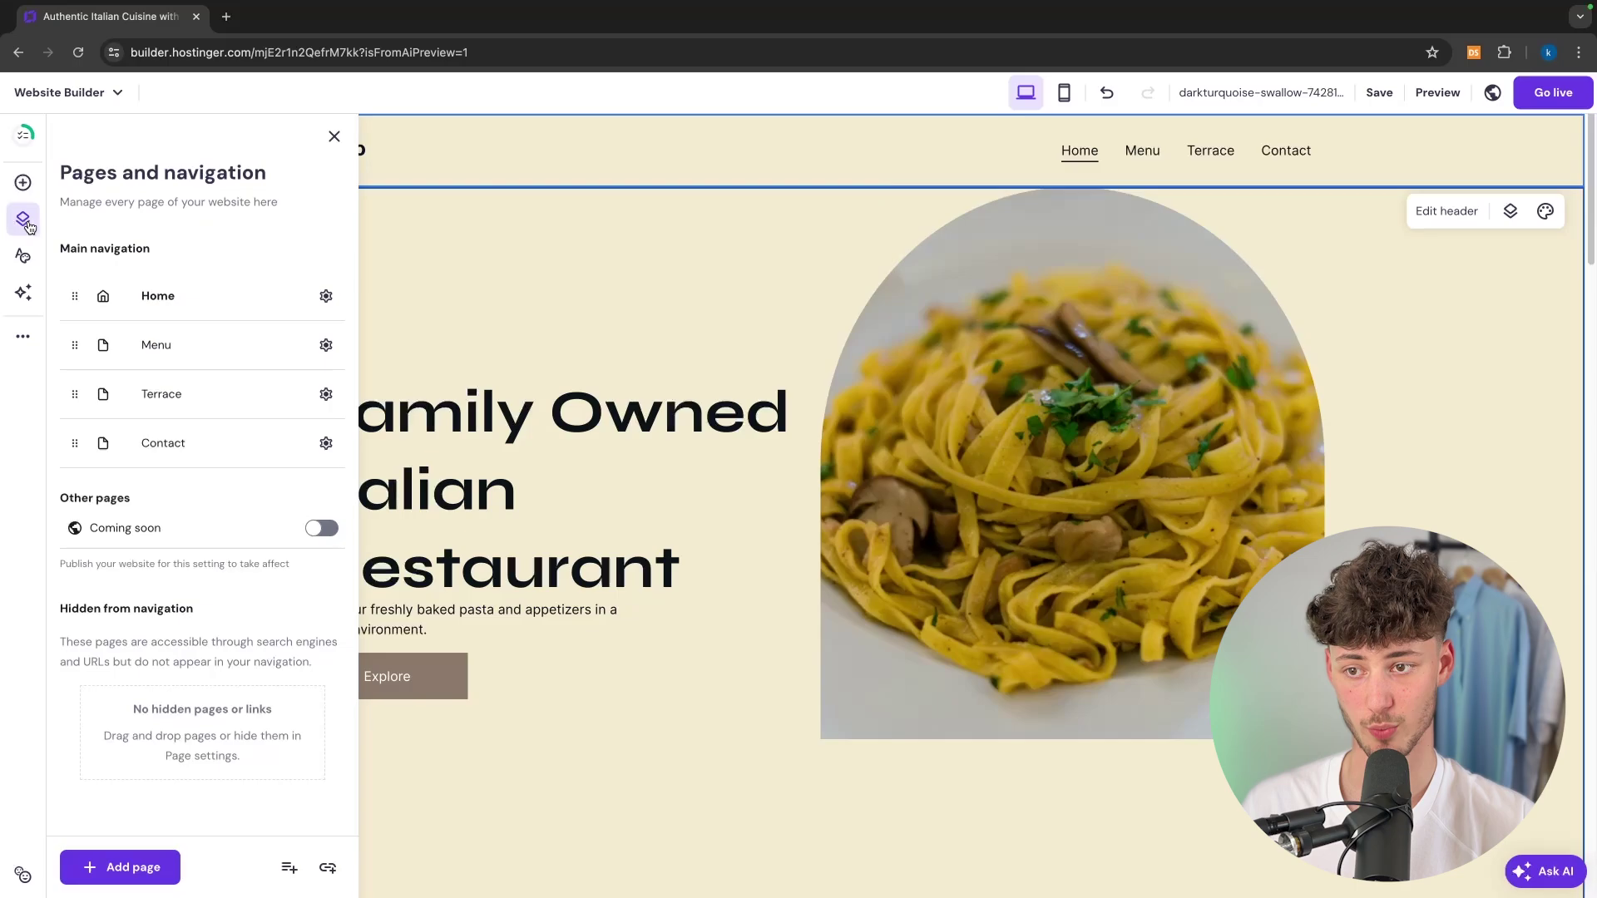
left_click_drag(97, 245, 193, 243)
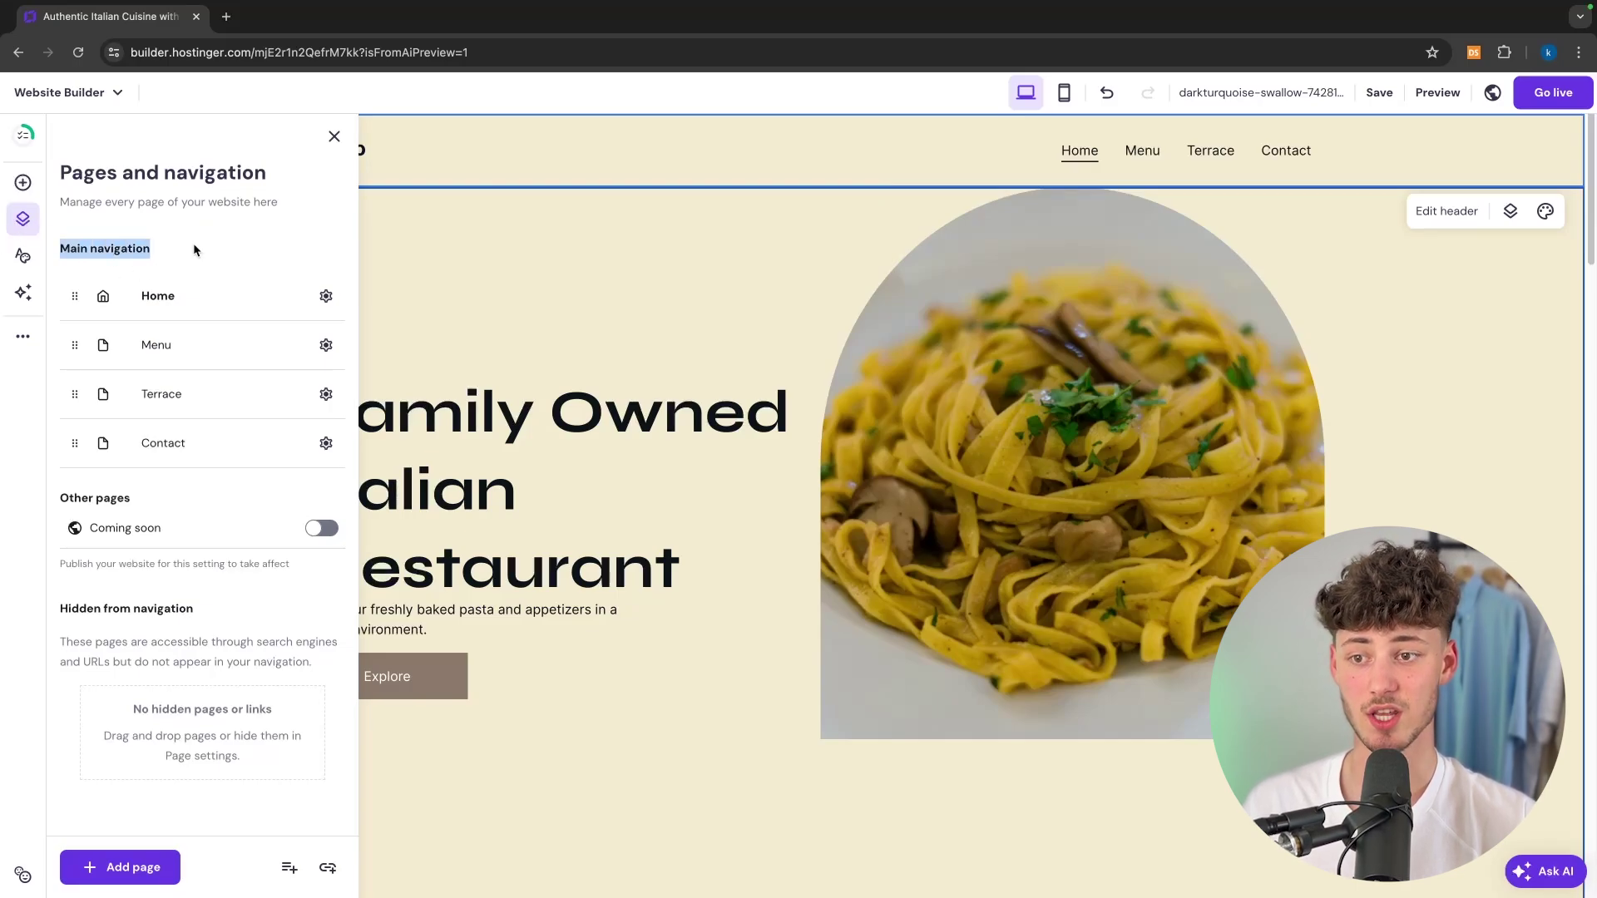
left_click(173, 249)
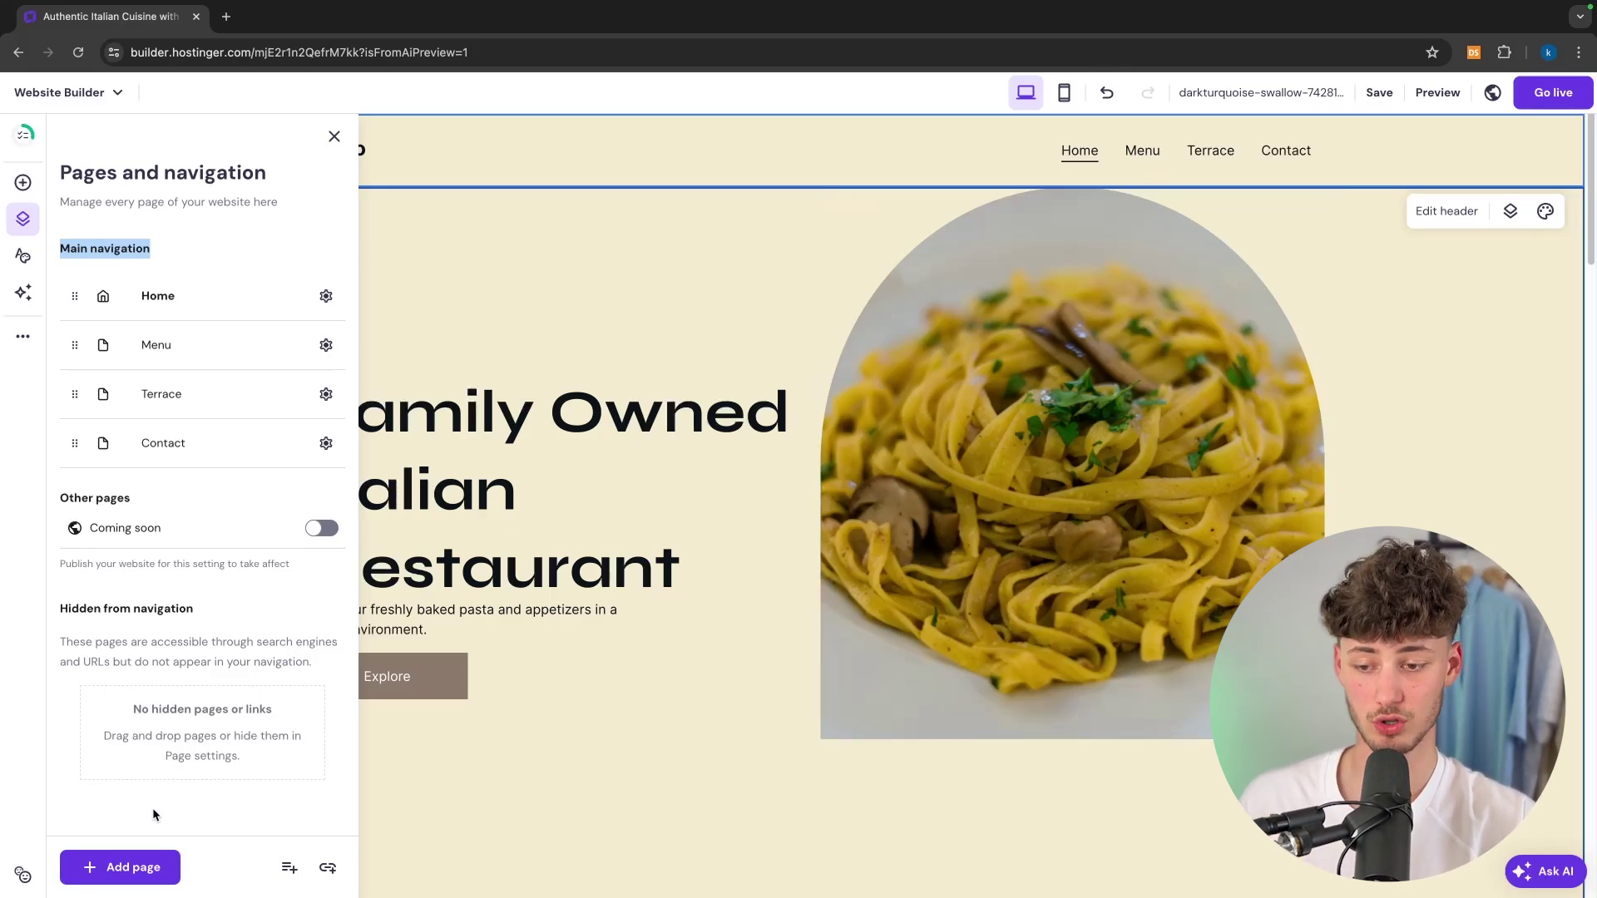
left_click(147, 865)
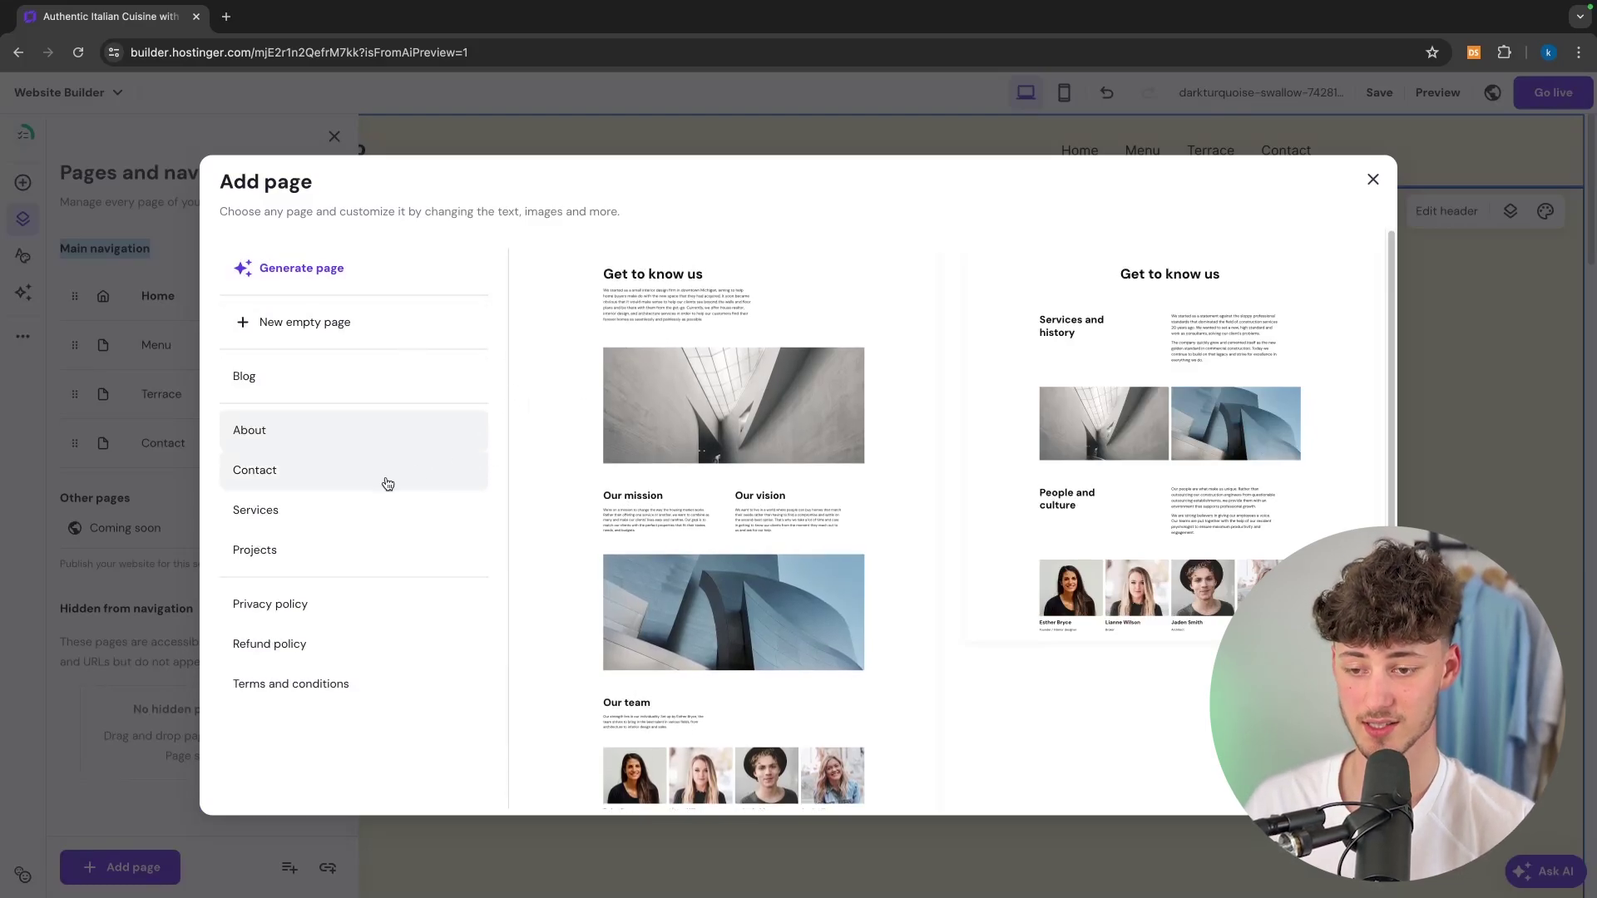
Preview the Contact, Services, Projects, Privacy policy, Blog and About templates, ending on About
left_click(333, 471)
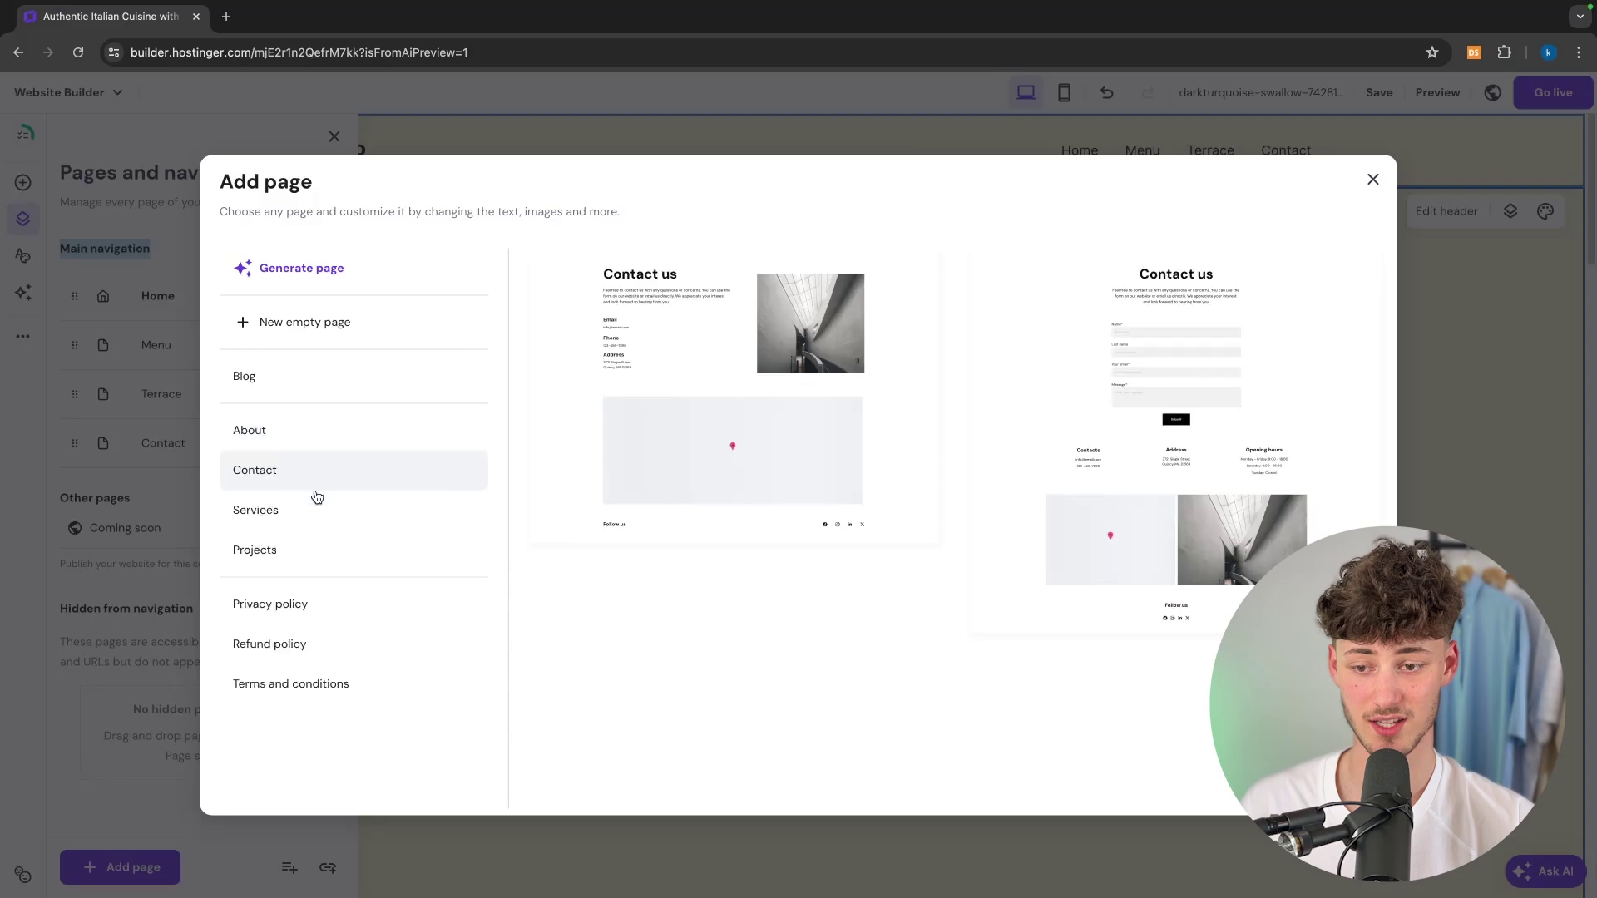
left_click(338, 511)
left_click(337, 552)
left_click(328, 596)
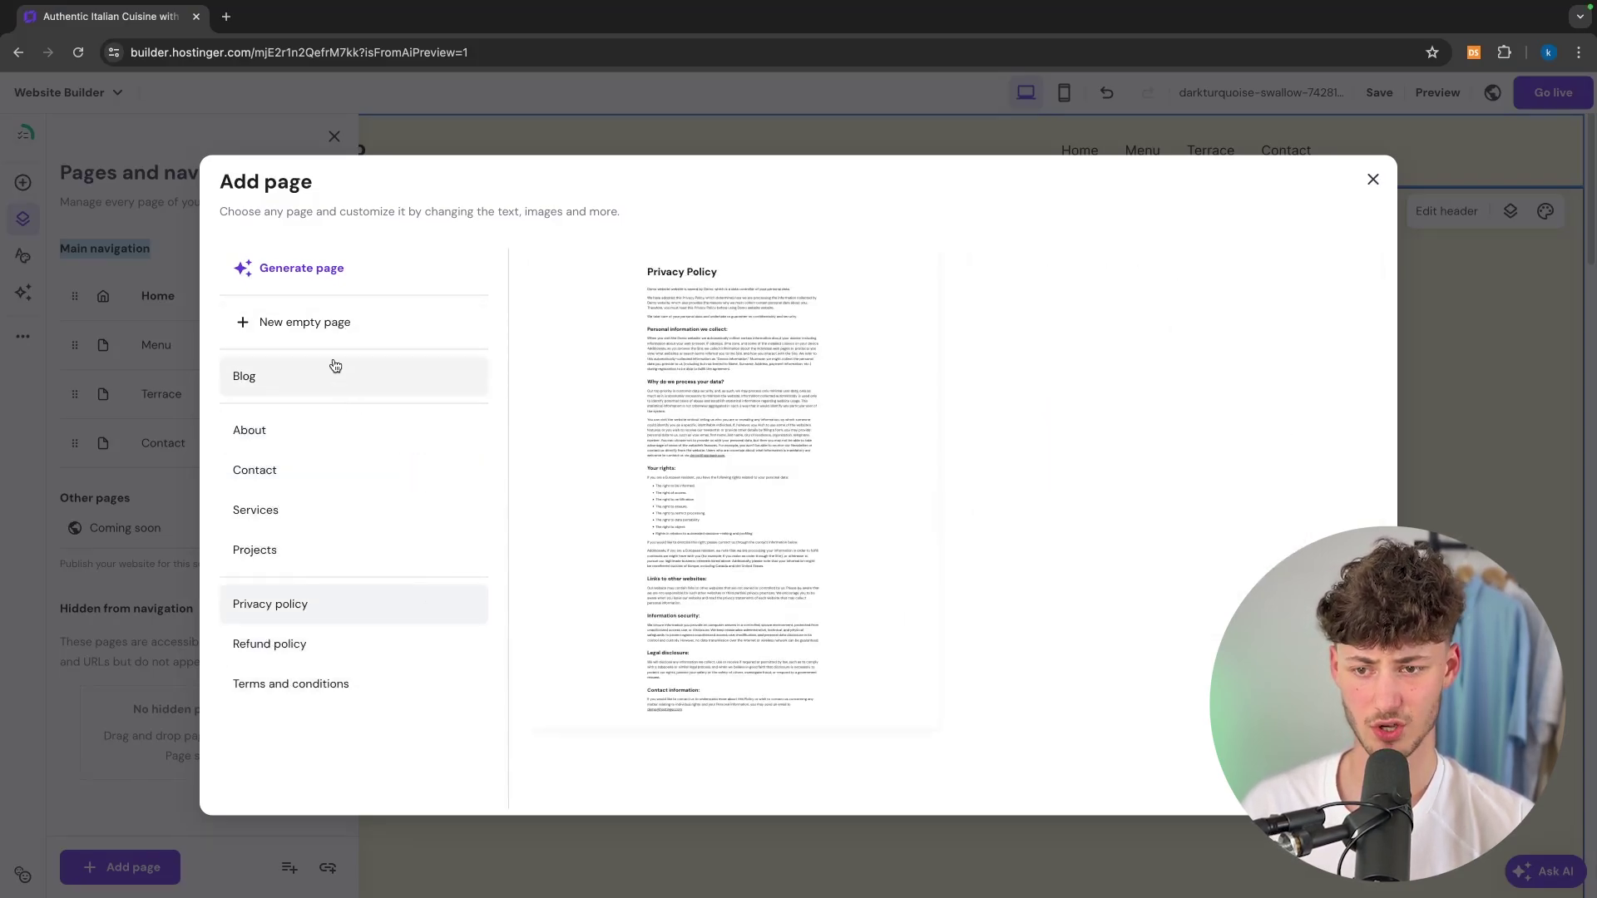
left_click(319, 394)
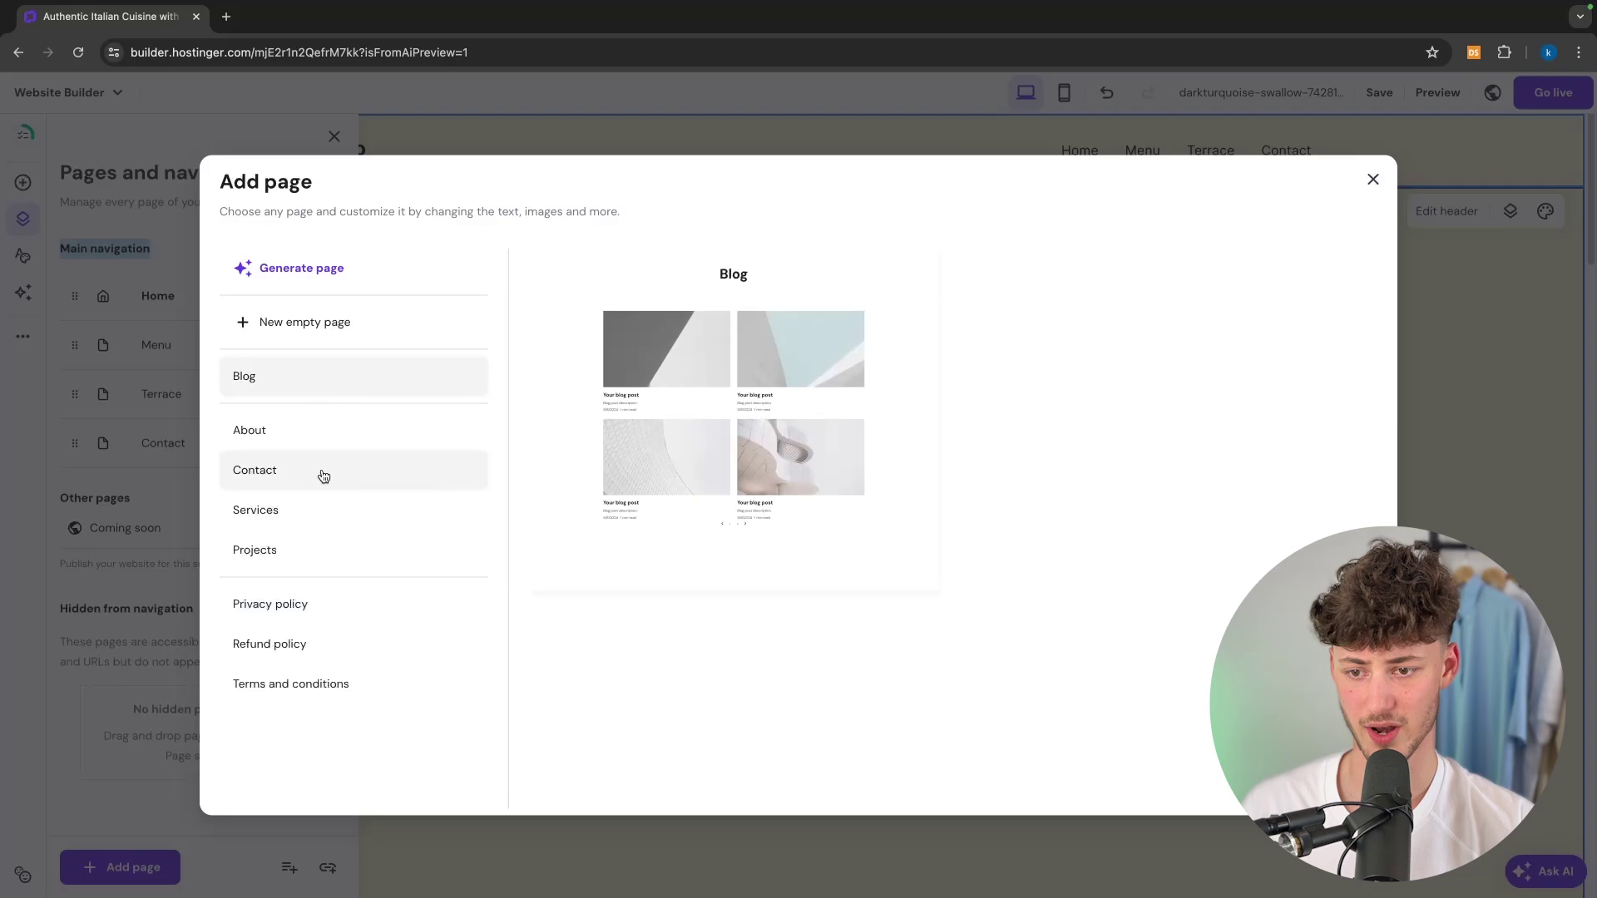
left_click(316, 431)
Add the About page, name it Garden in navigation, and save
left_click(726, 416)
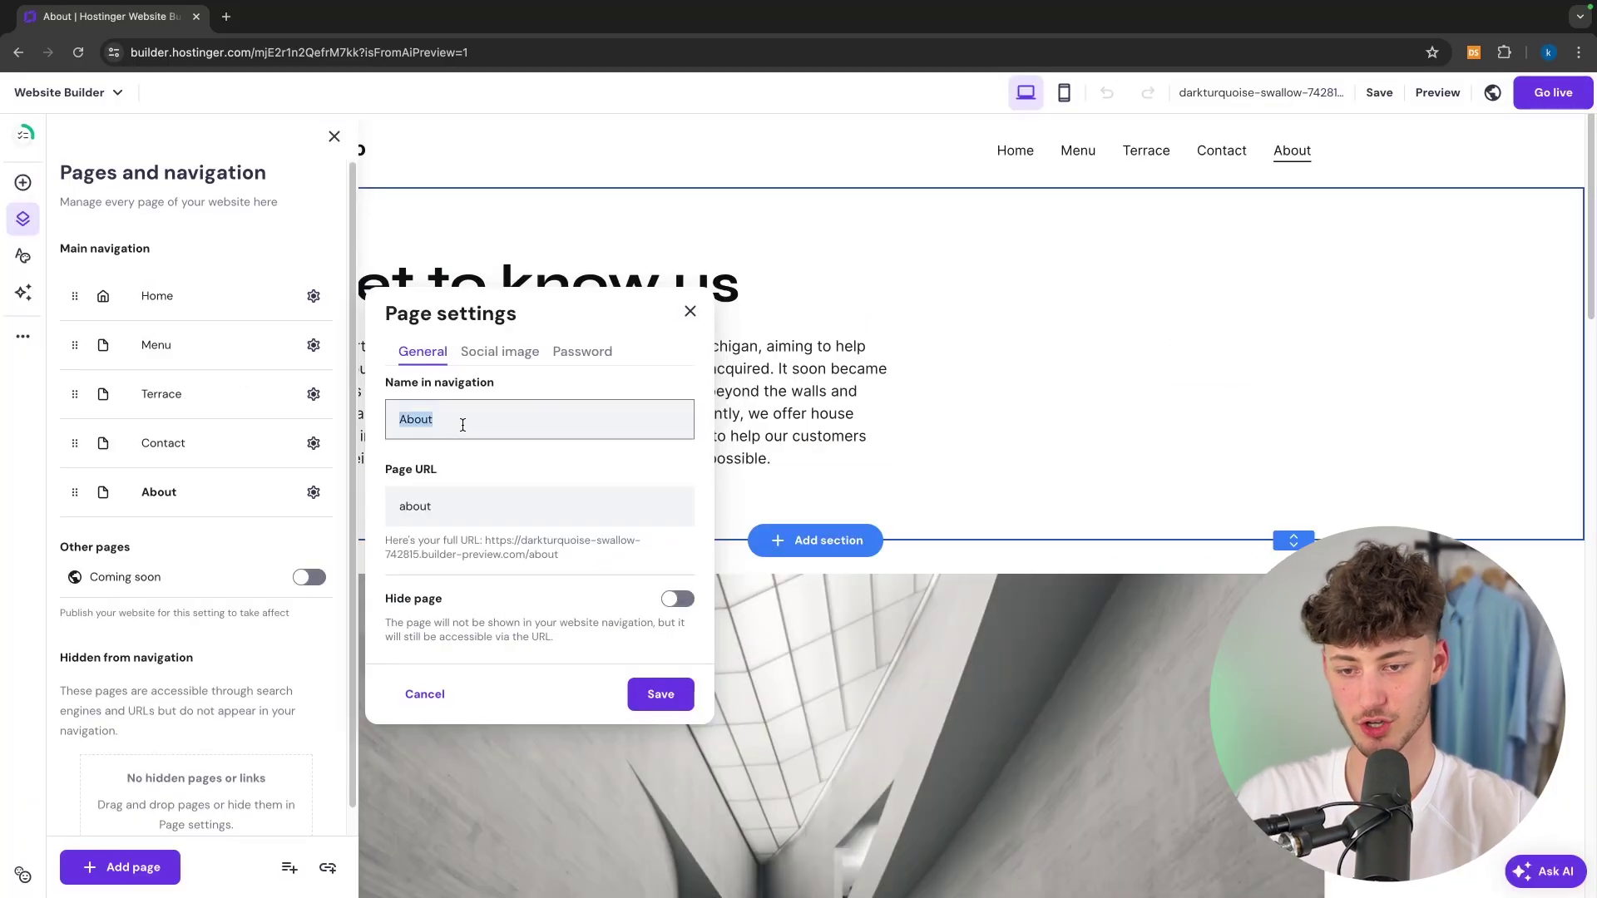
type("Garden")
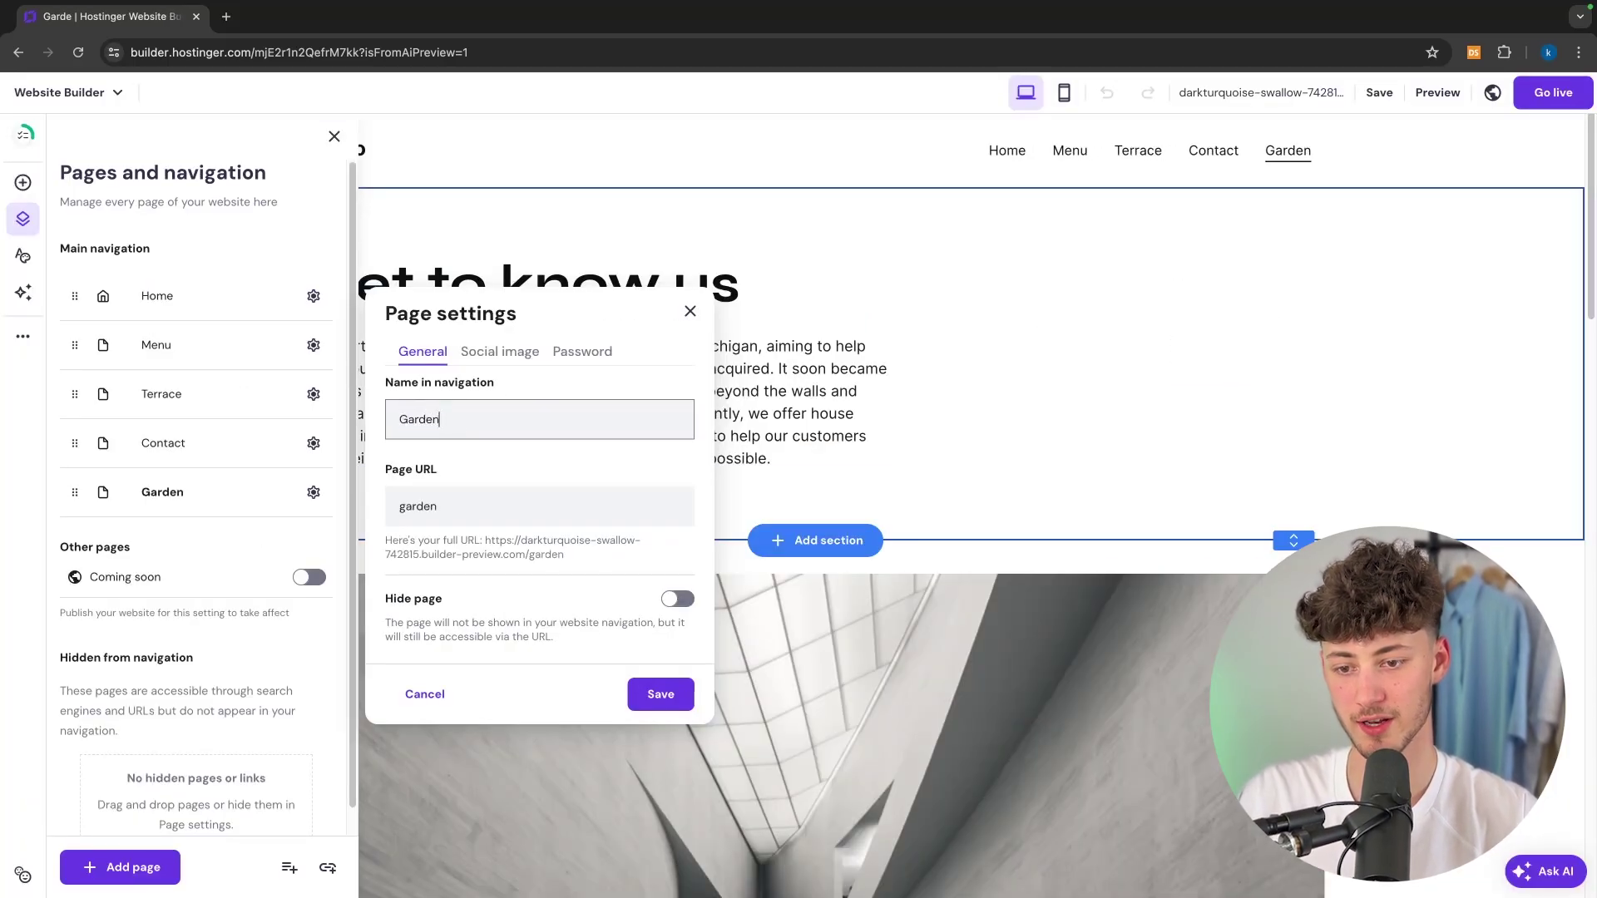
left_click_drag(393, 483, 447, 468)
left_click(493, 472)
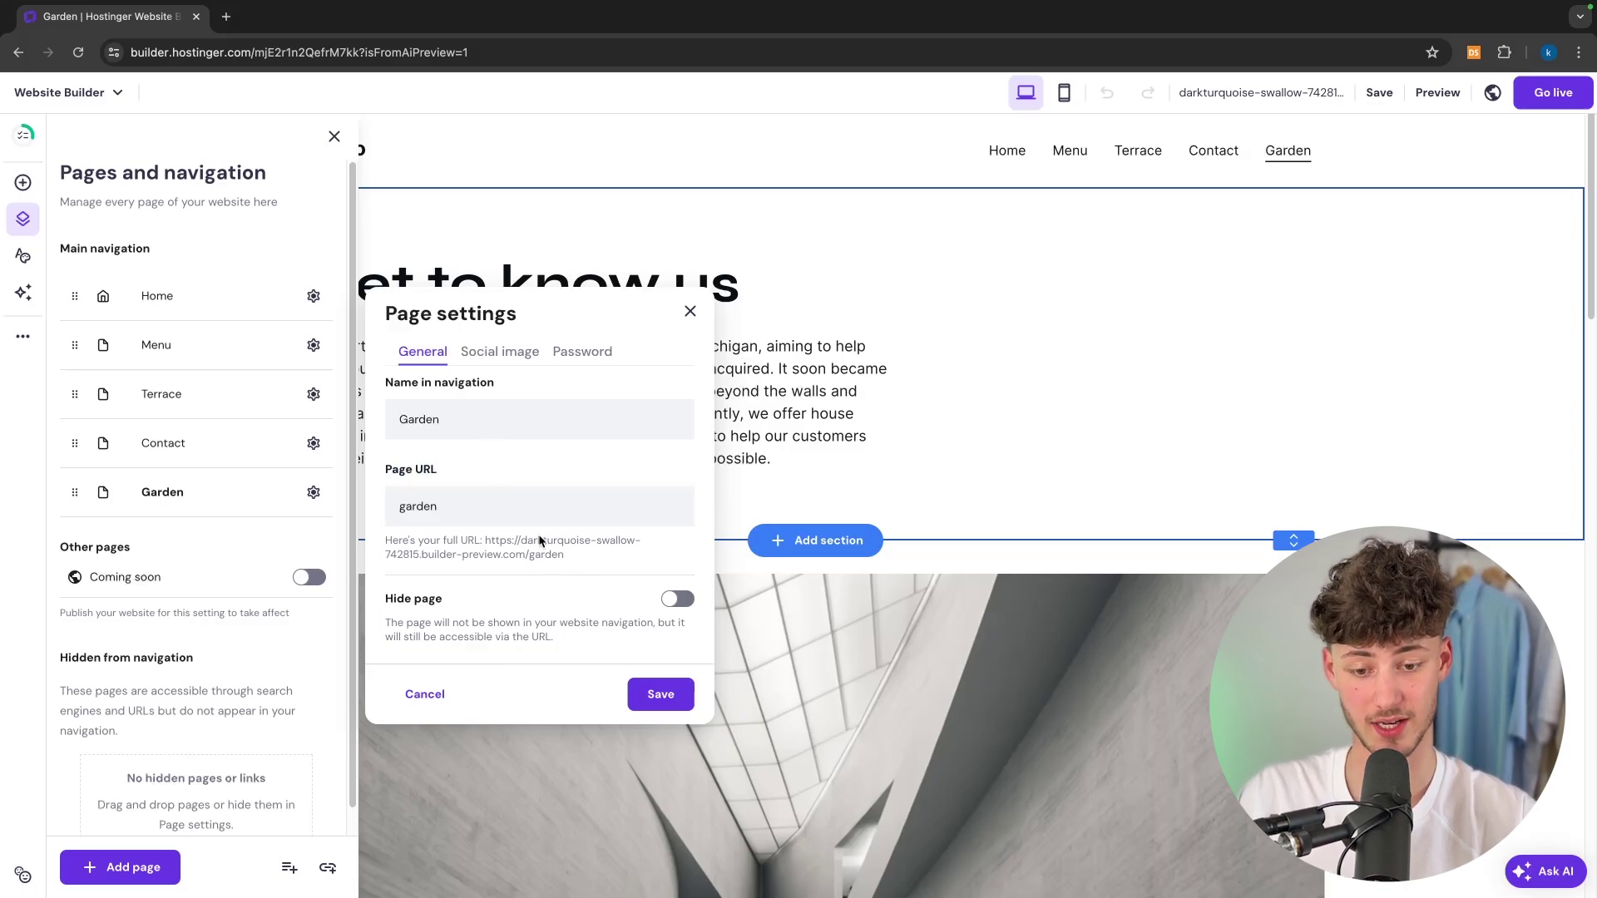
left_click(660, 694)
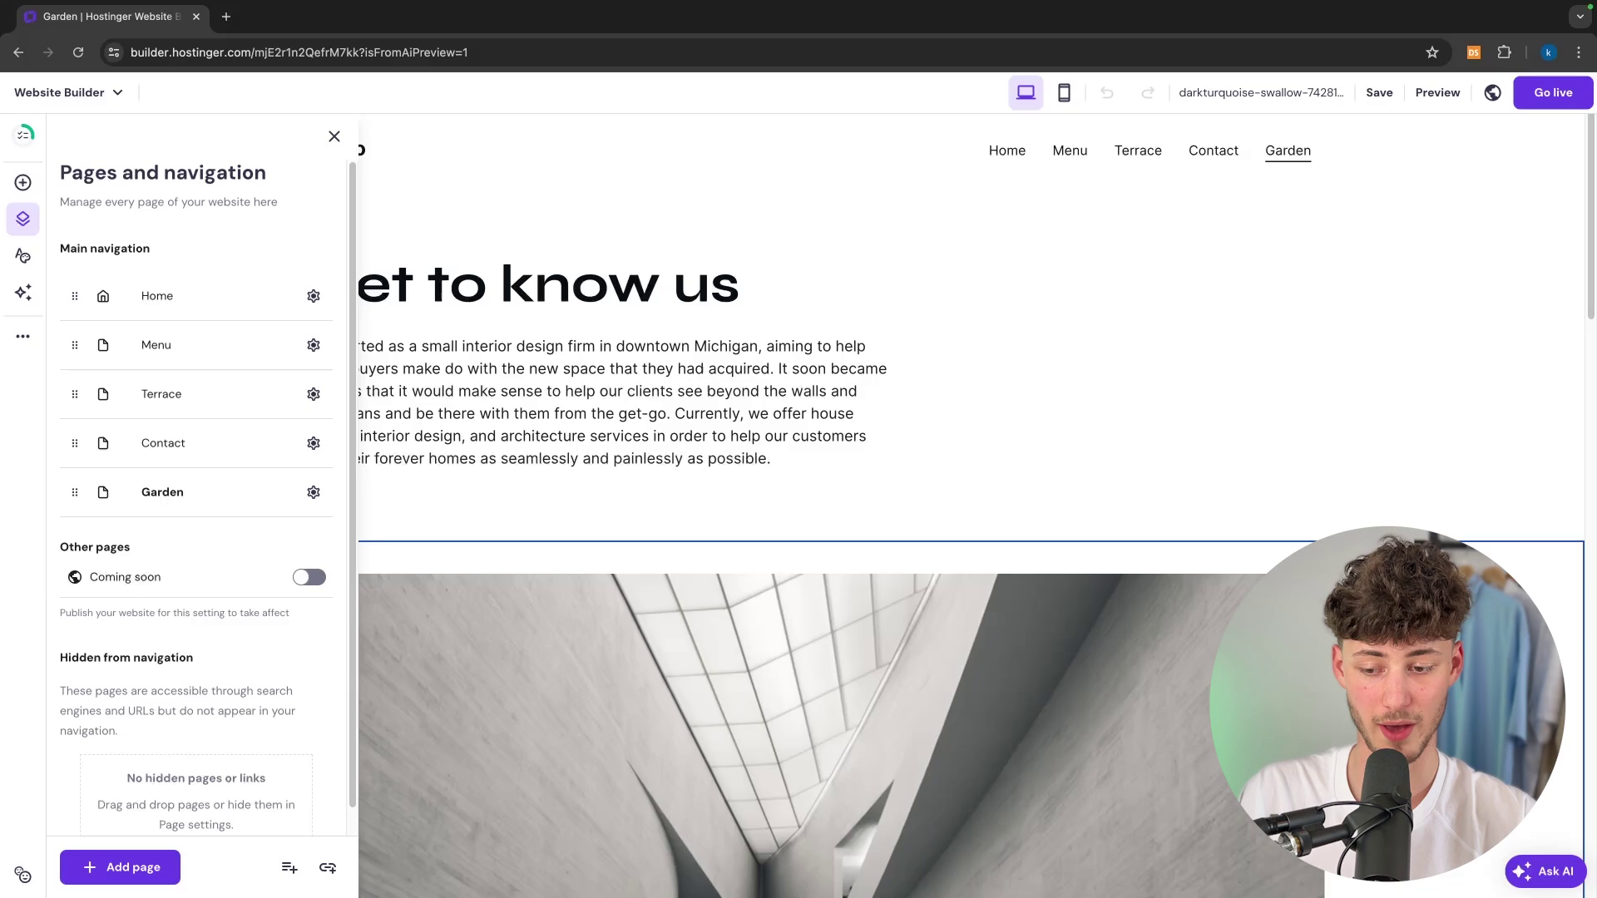
Add an Outdoor Area page and nest Terrace and Garden beneath it
left_click(120, 868)
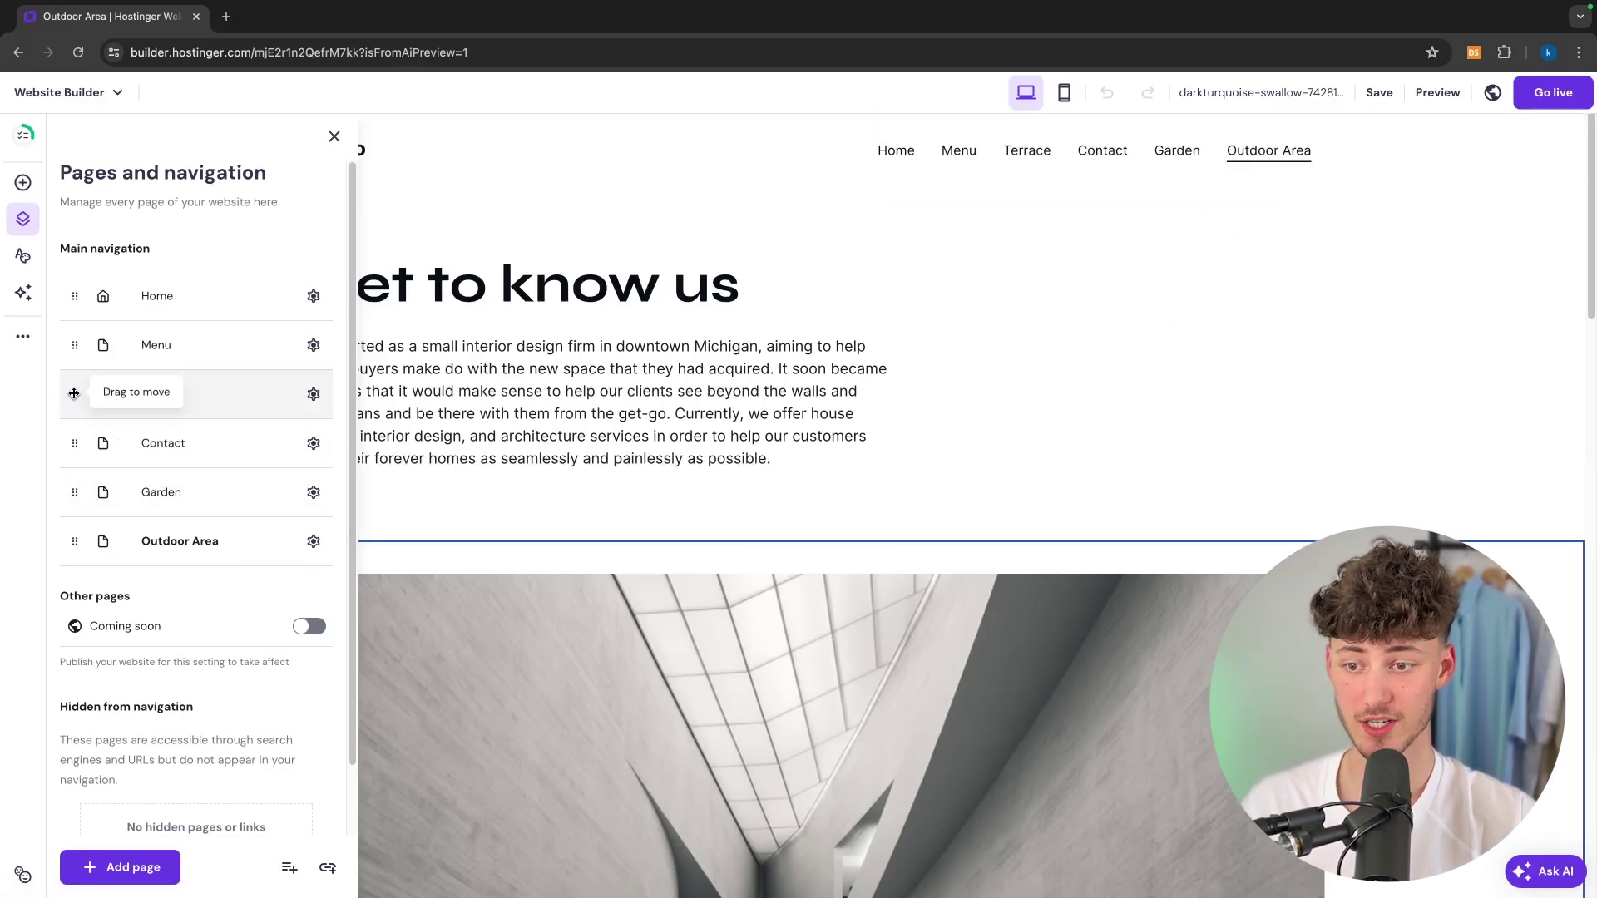
left_click_drag(74, 394, 203, 517)
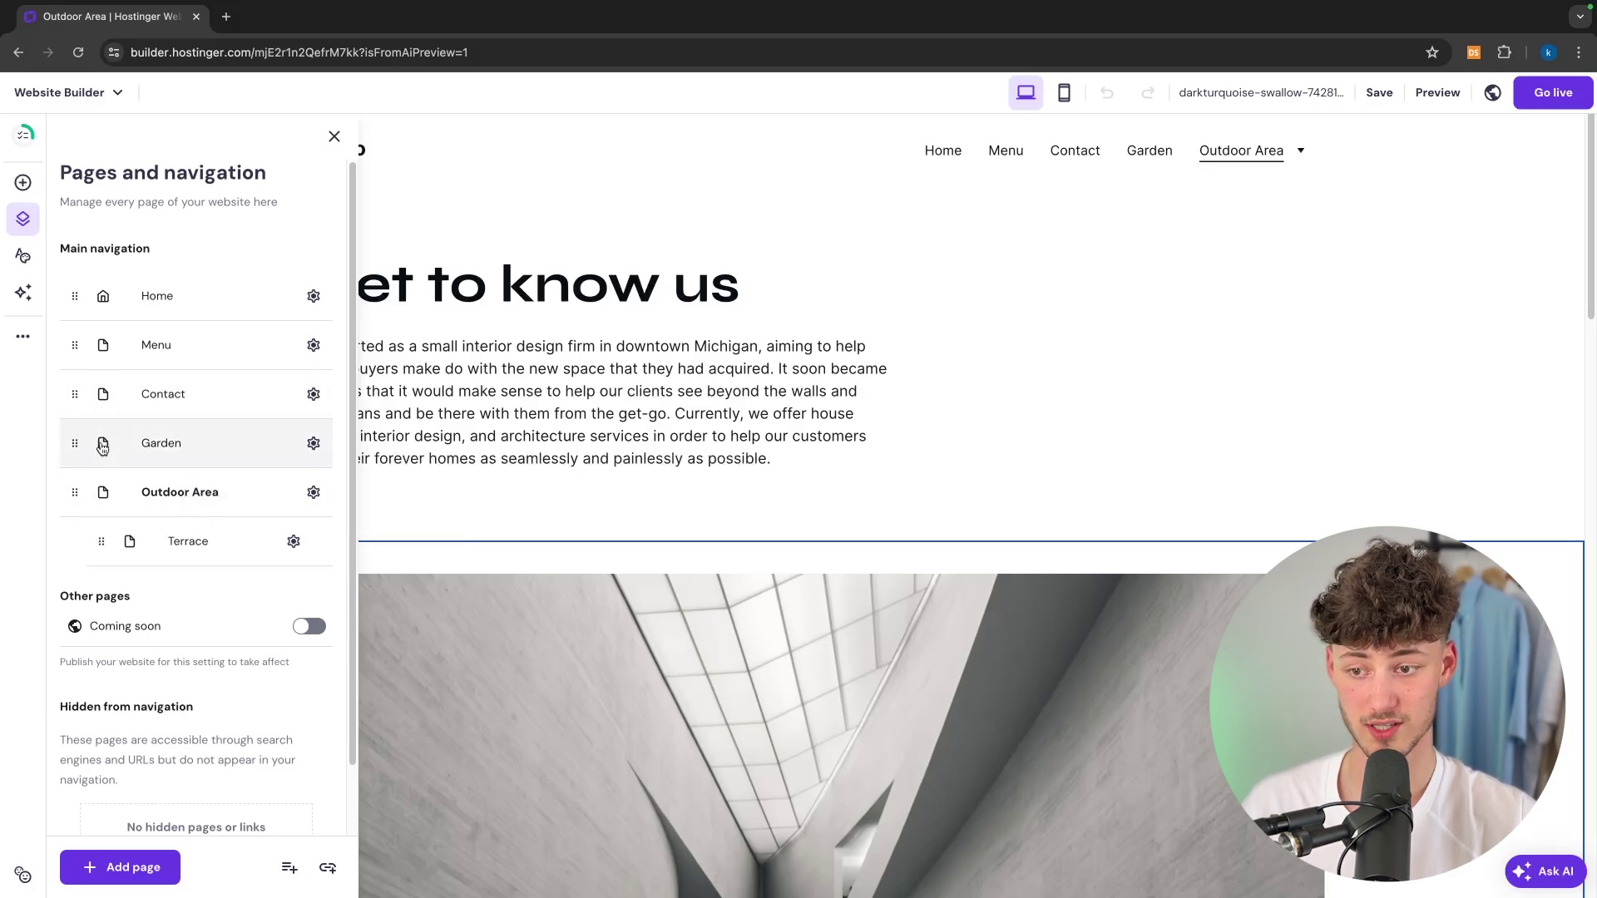
left_click_drag(74, 443, 133, 483)
Visit Garden and Terrace from the Outdoor Area dropdown, then return to Home
left_click(1299, 155)
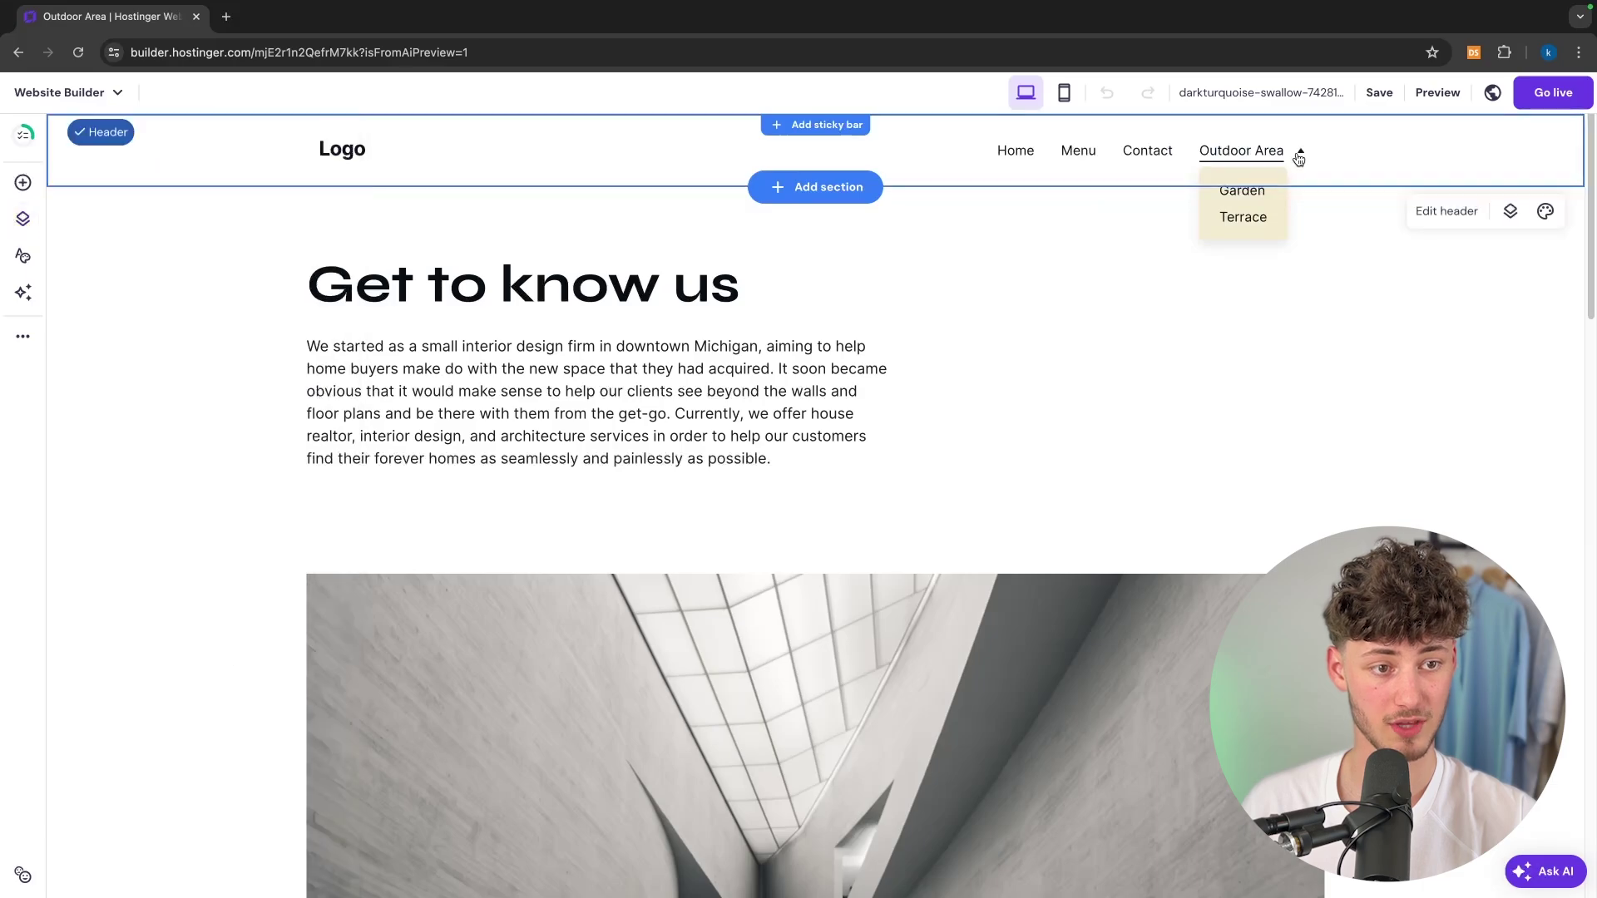
left_click(1242, 190)
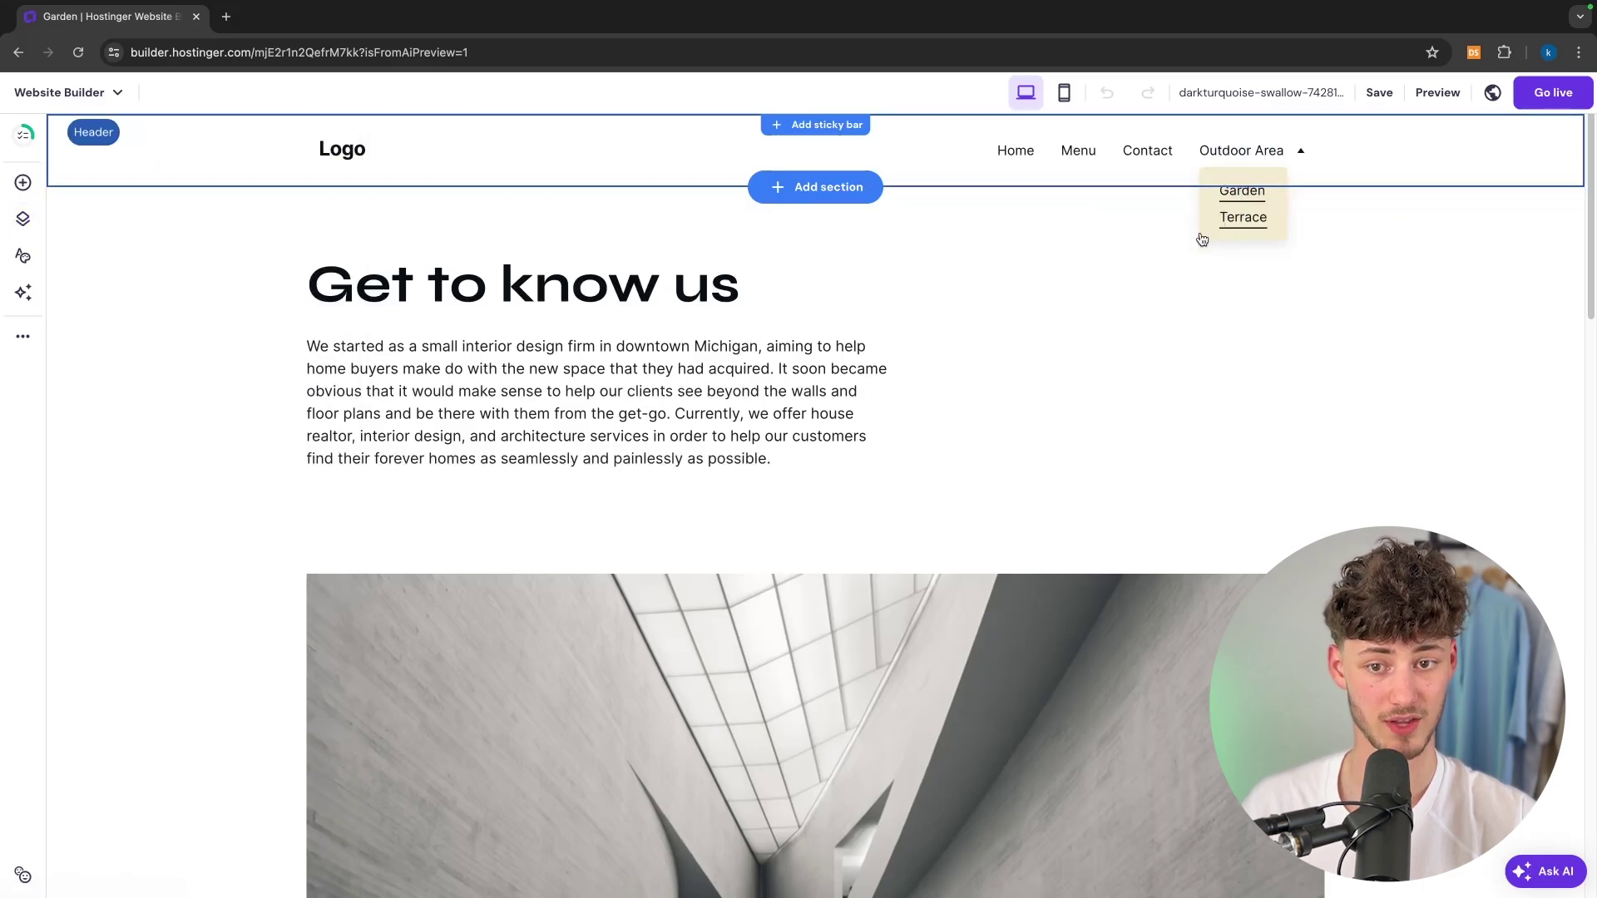
mouse_move(1285, 158)
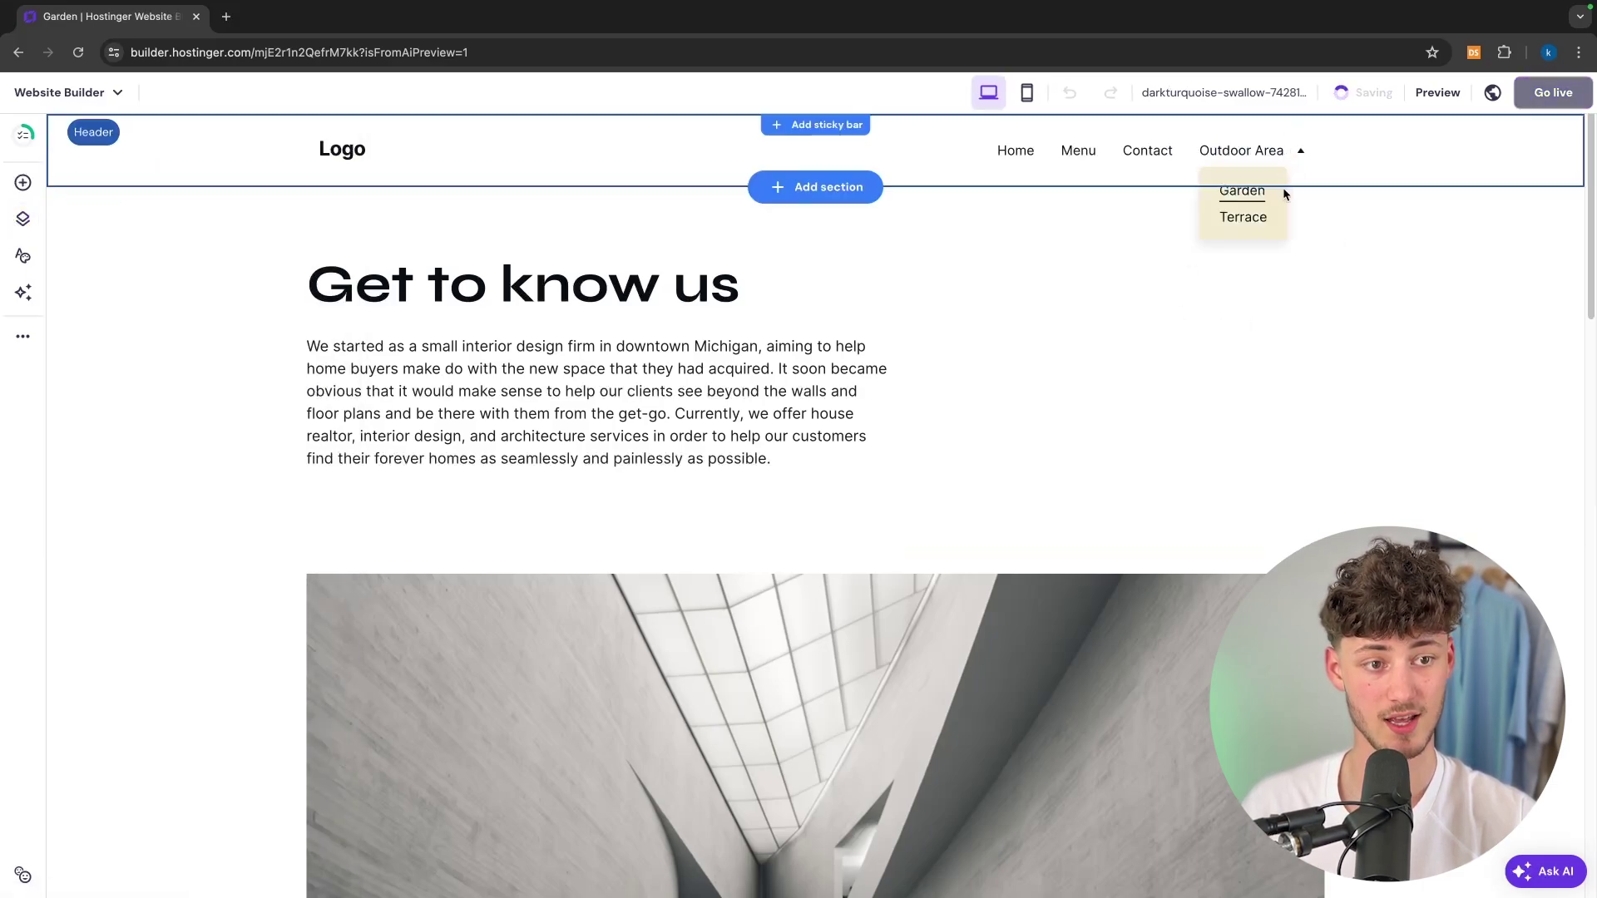
left_click(1248, 220)
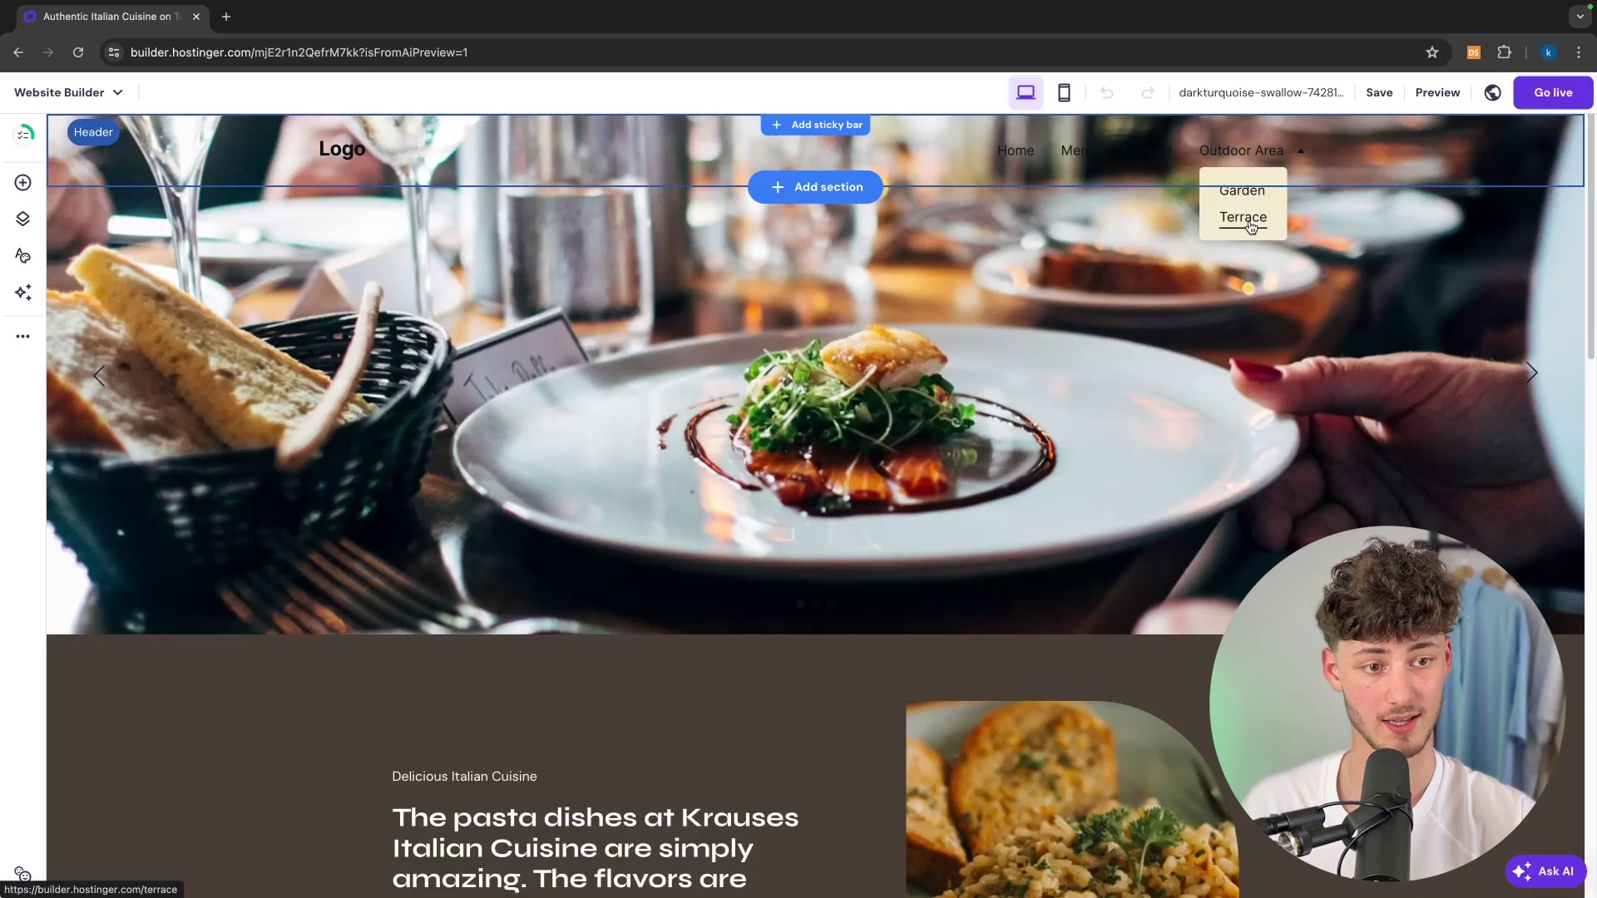
scroll(1251, 227, "down", 5)
scroll(1250, 226, "up", 5)
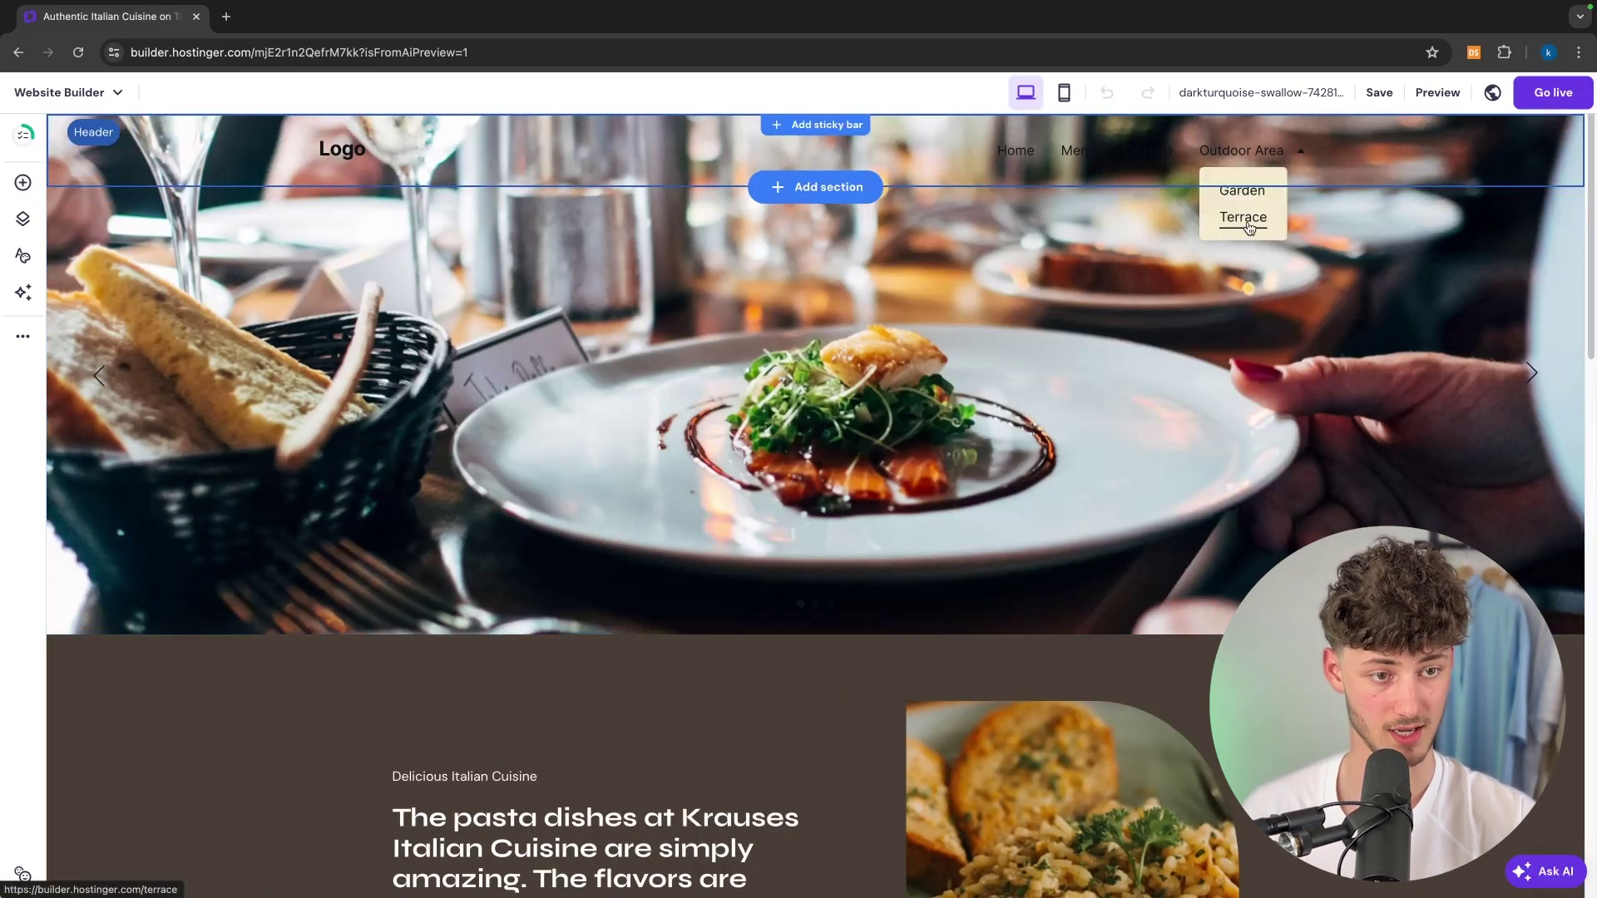
left_click(1246, 232)
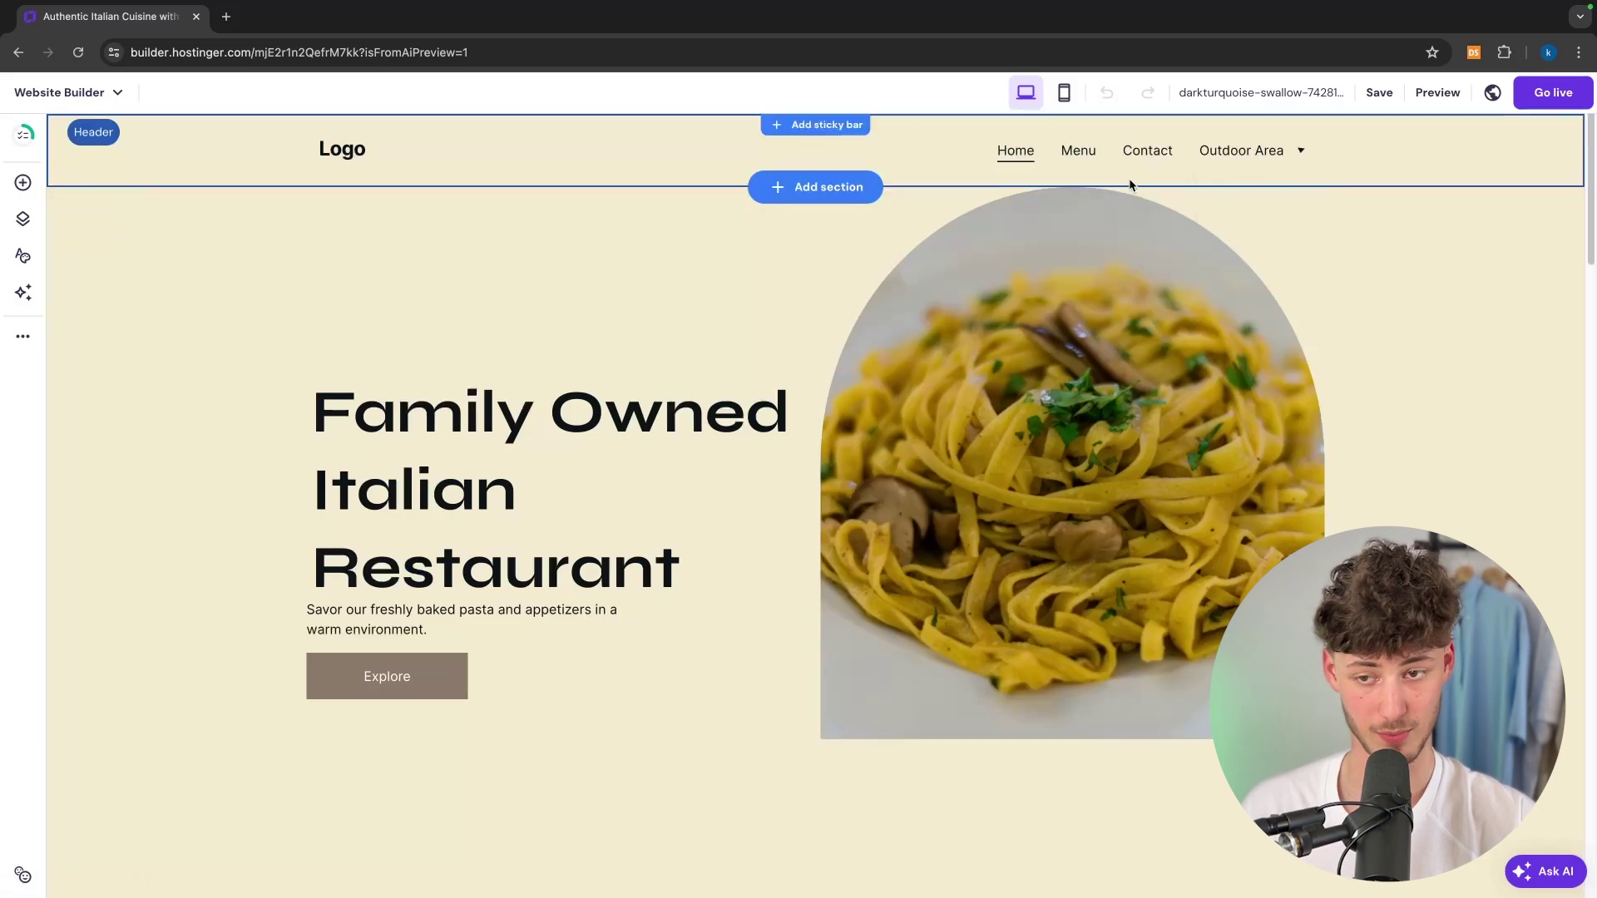
Give the hero Explore button a border width of 3 and corner radius of 8
scroll(692, 595, "down", 5)
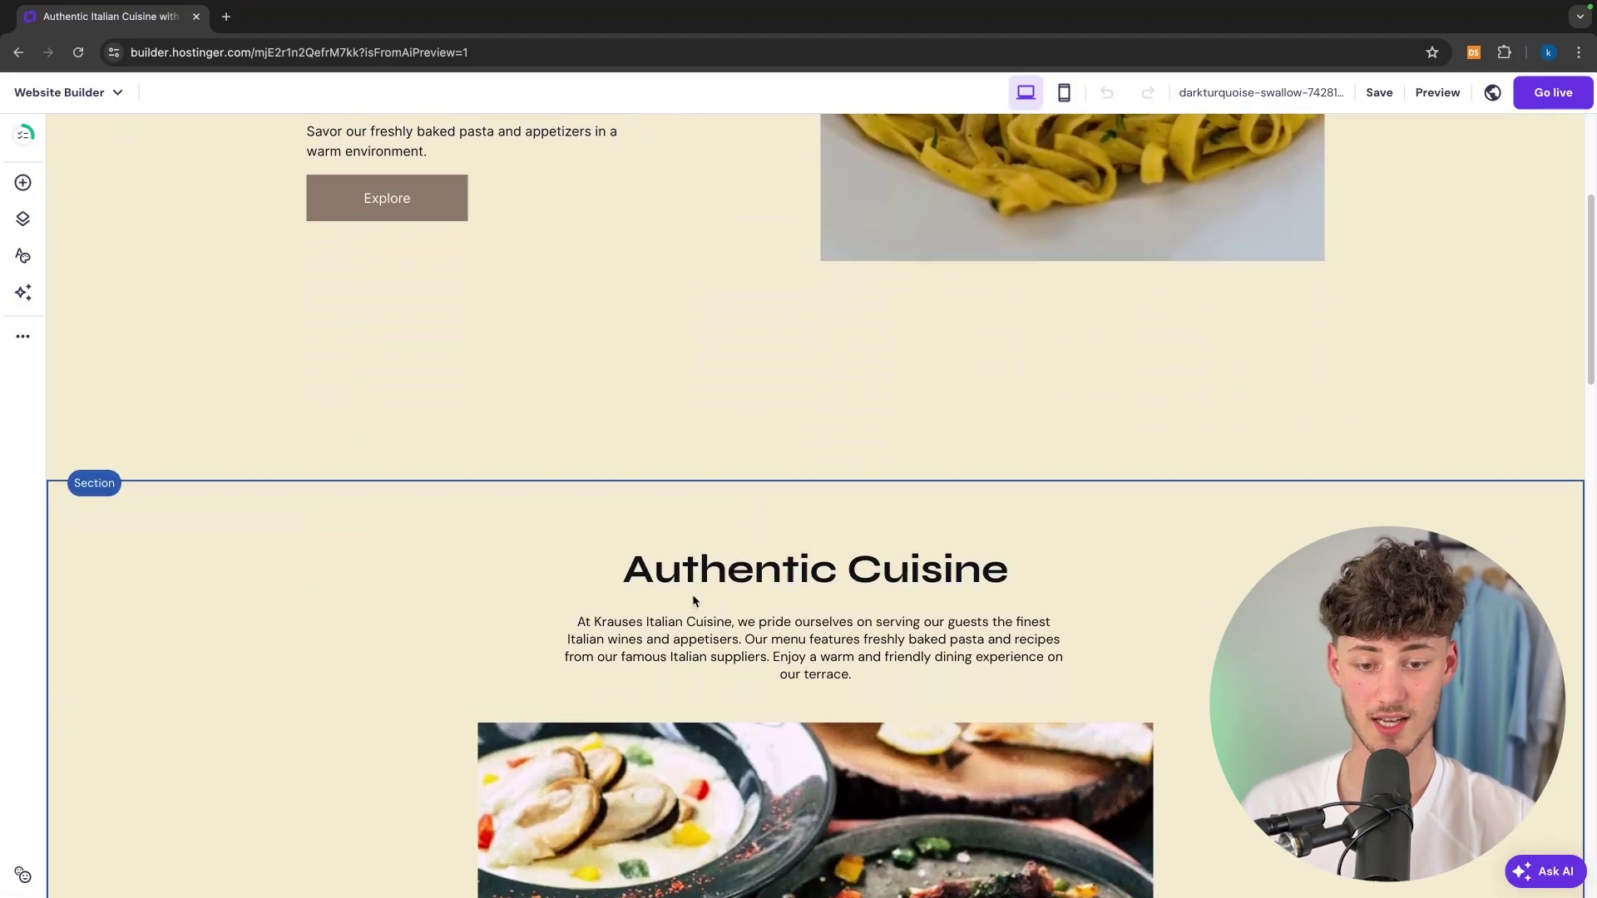
scroll(693, 599, "up", 4)
scroll(692, 601, "up", 2)
left_click(425, 674)
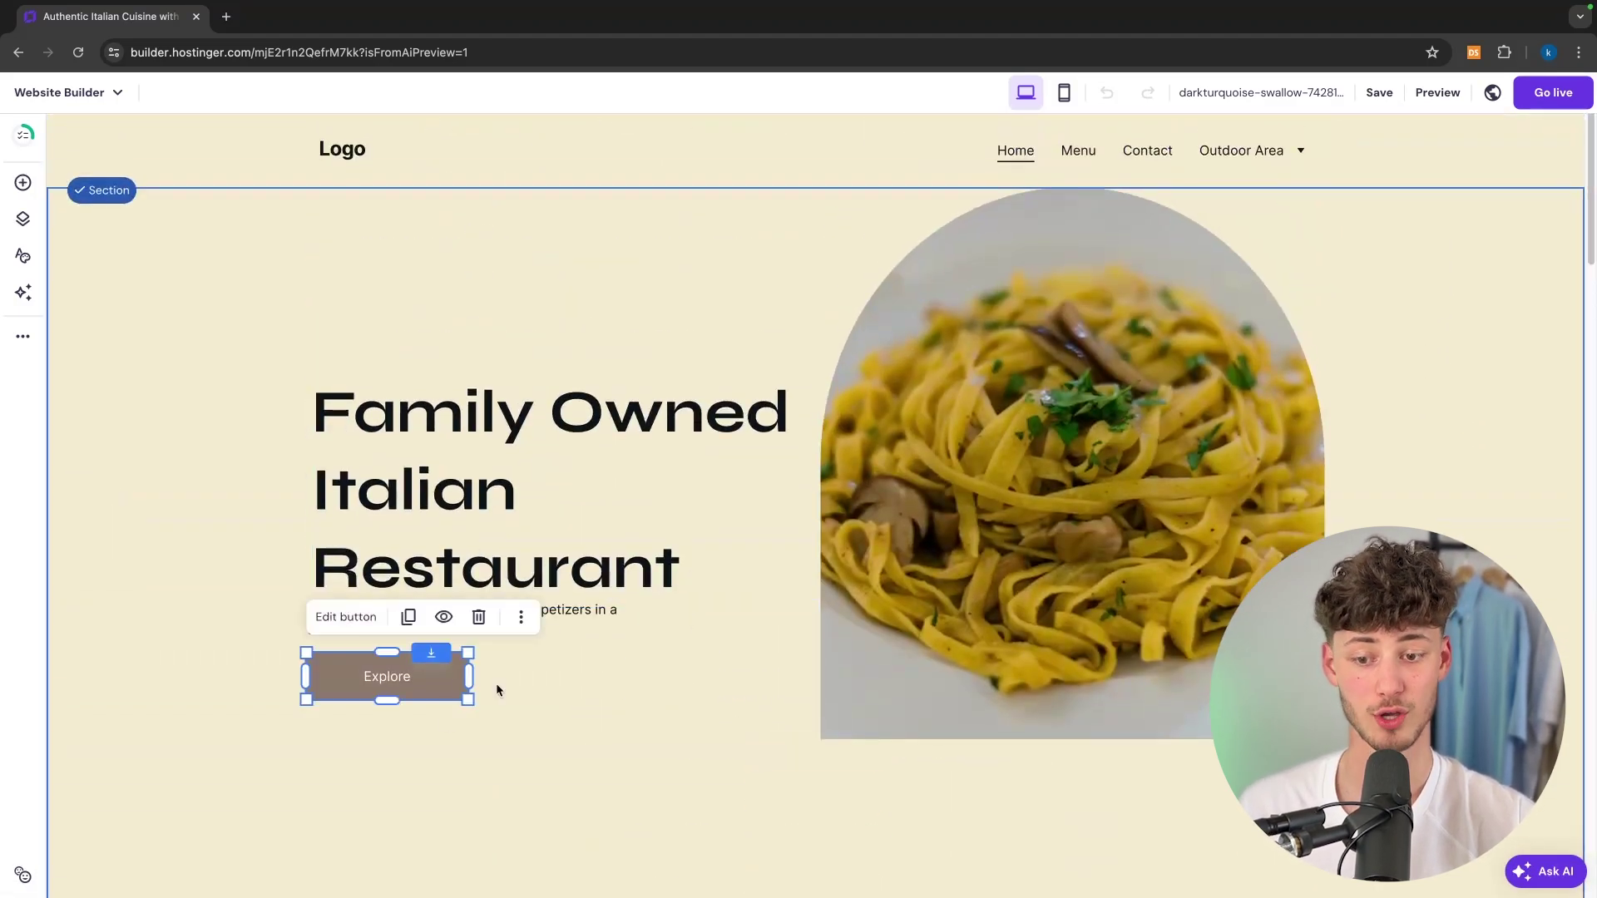
left_click(346, 617)
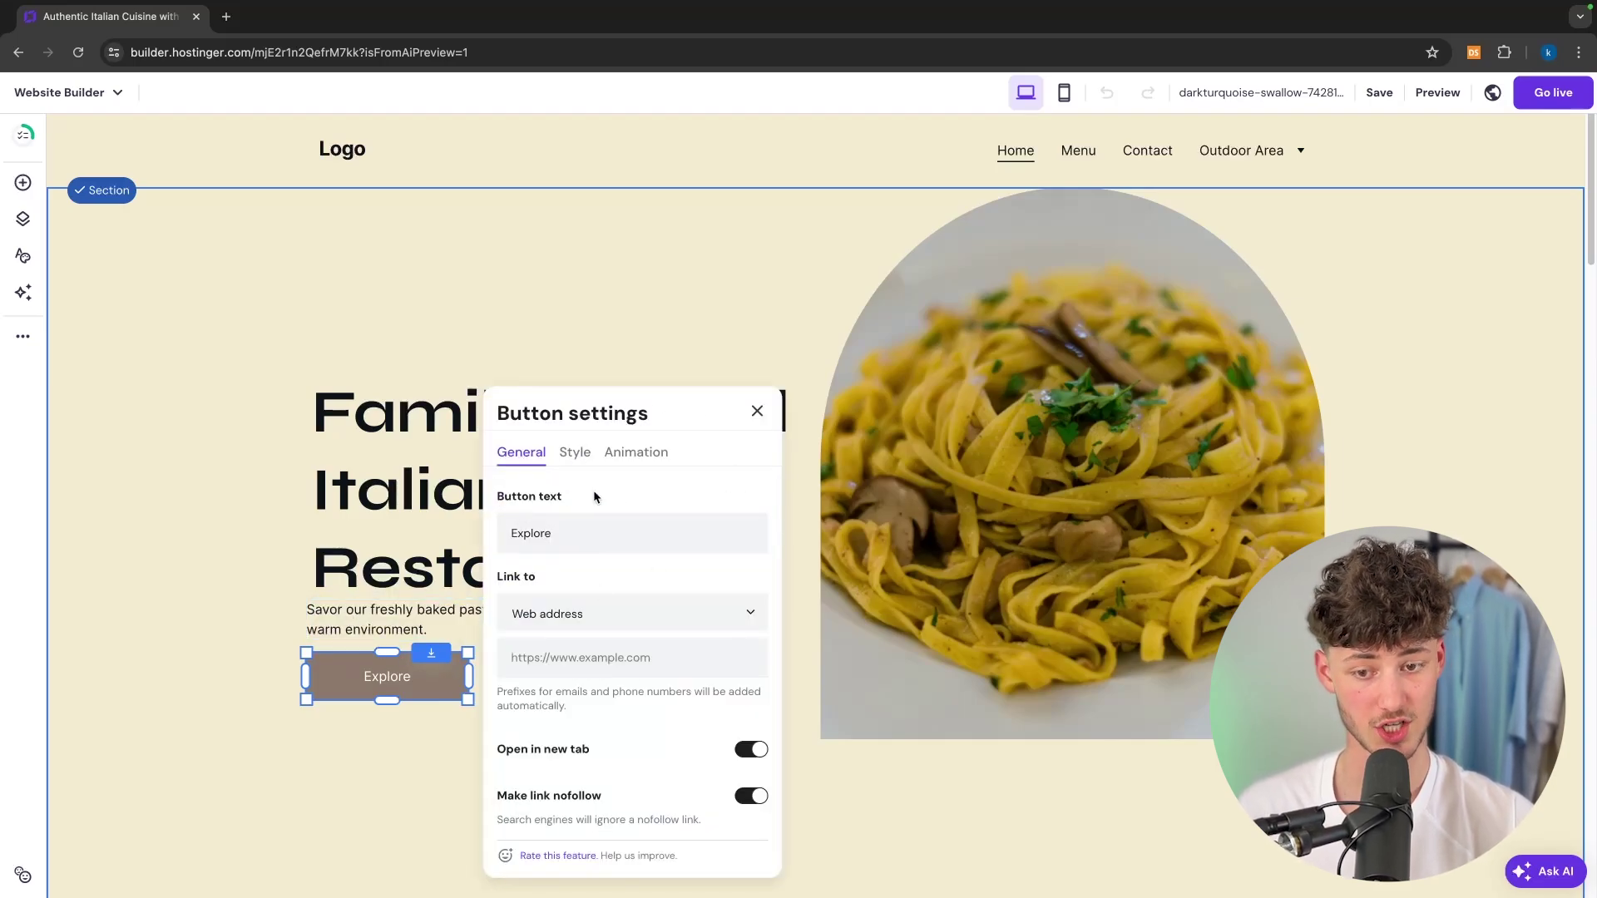
scroll(606, 582, "down", 2)
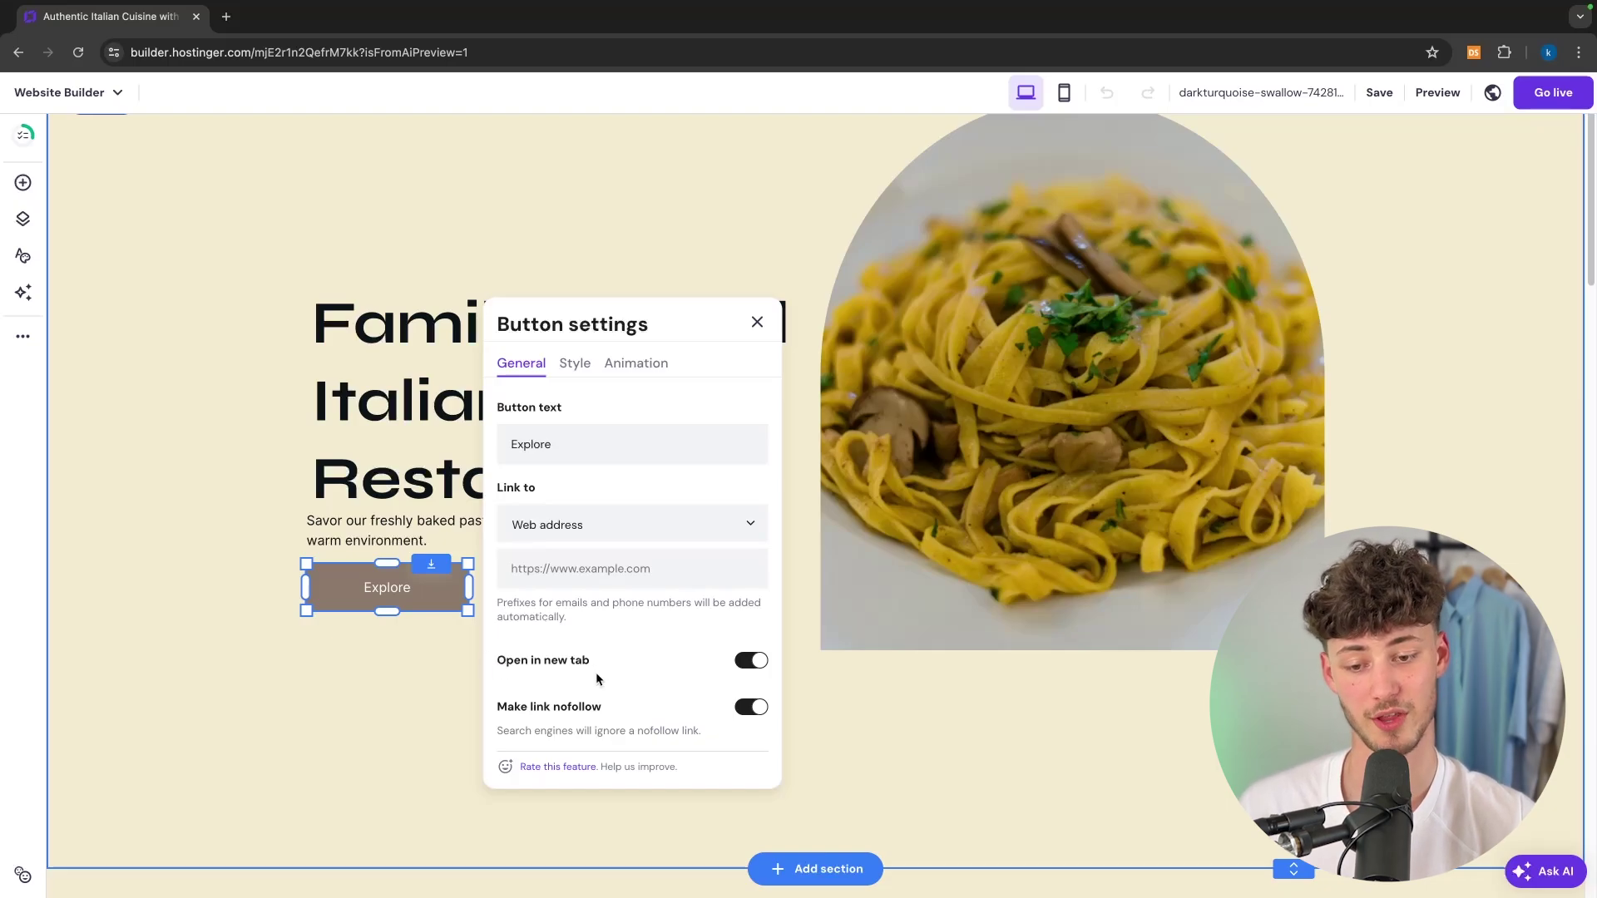
left_click(575, 363)
scroll(582, 416, "down", 2)
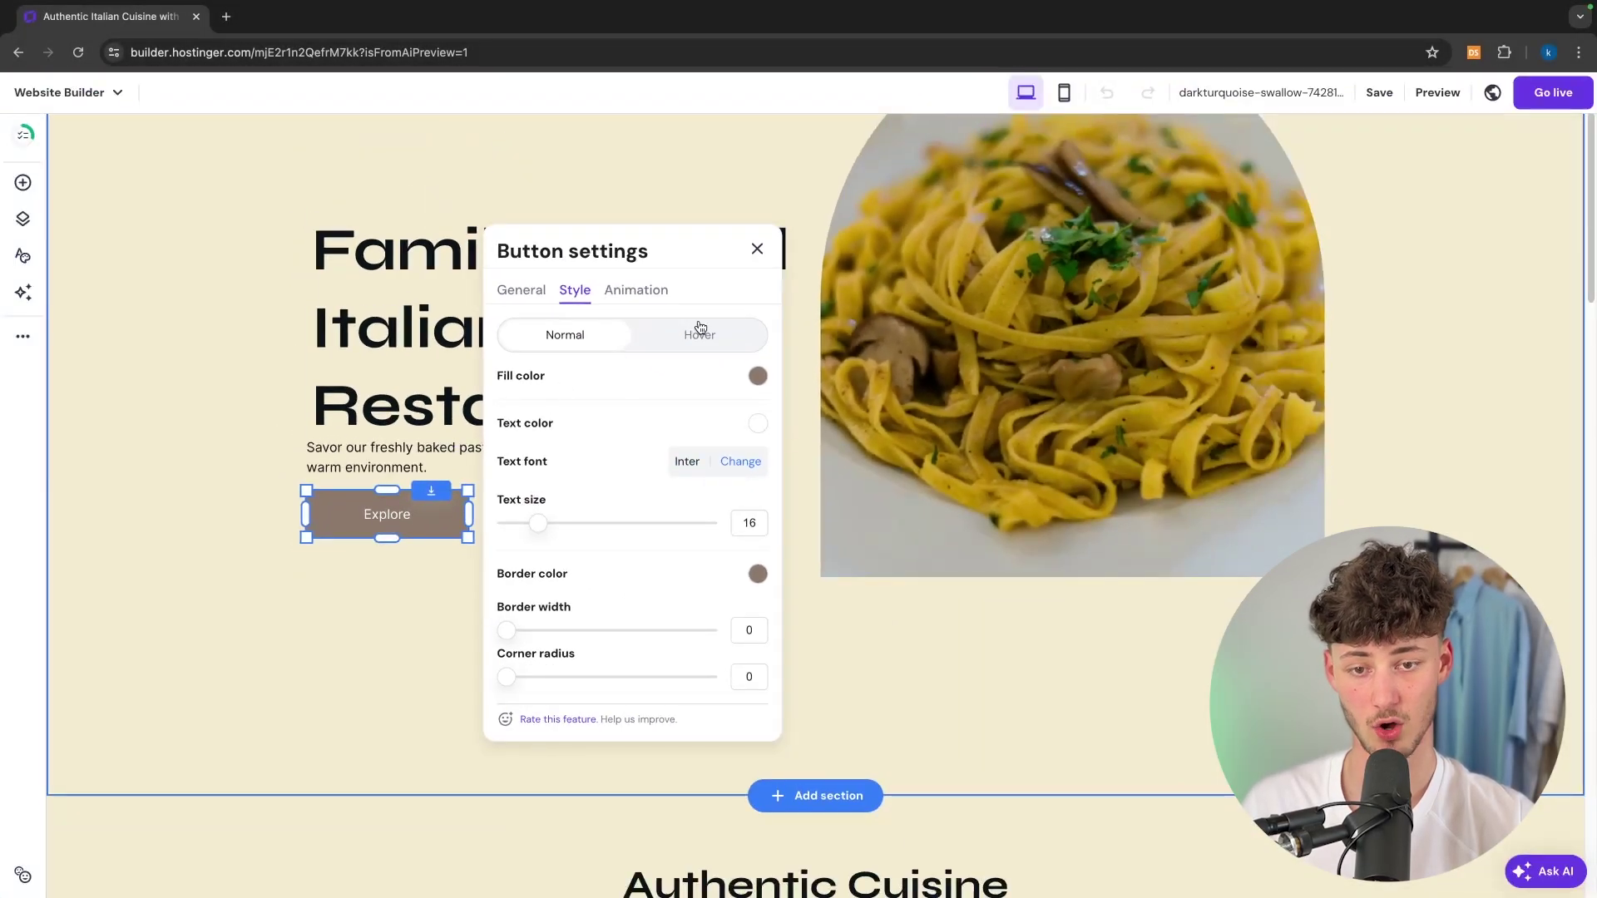
left_click(668, 337)
left_click(603, 341)
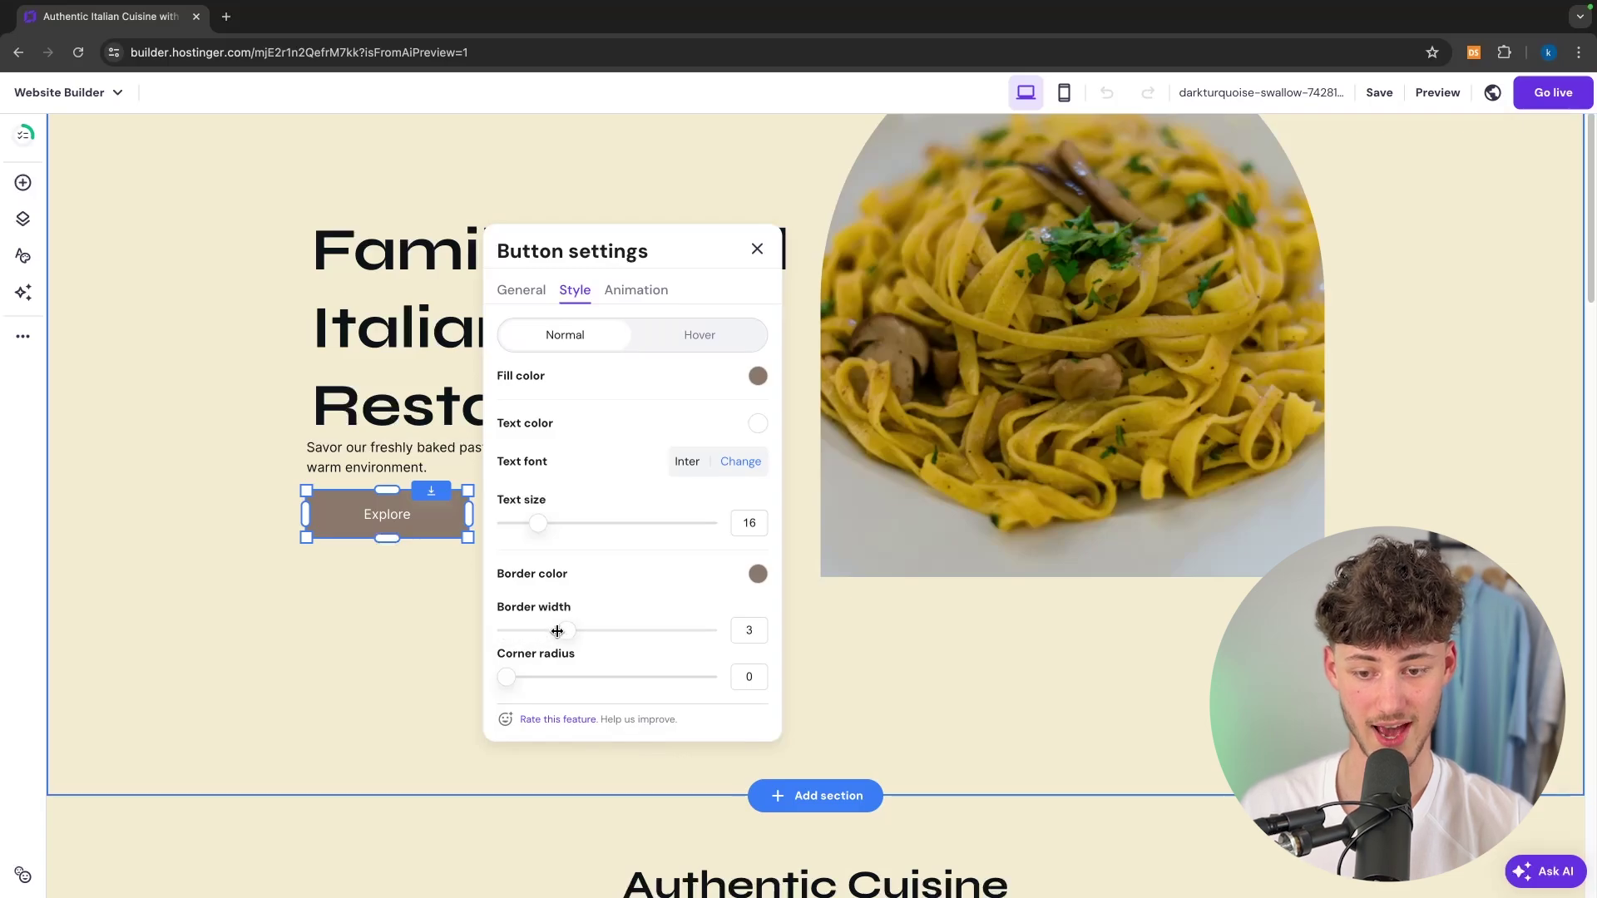
Close the button settings, then reopen them to confirm the rounded corners and close again
left_click(401, 658)
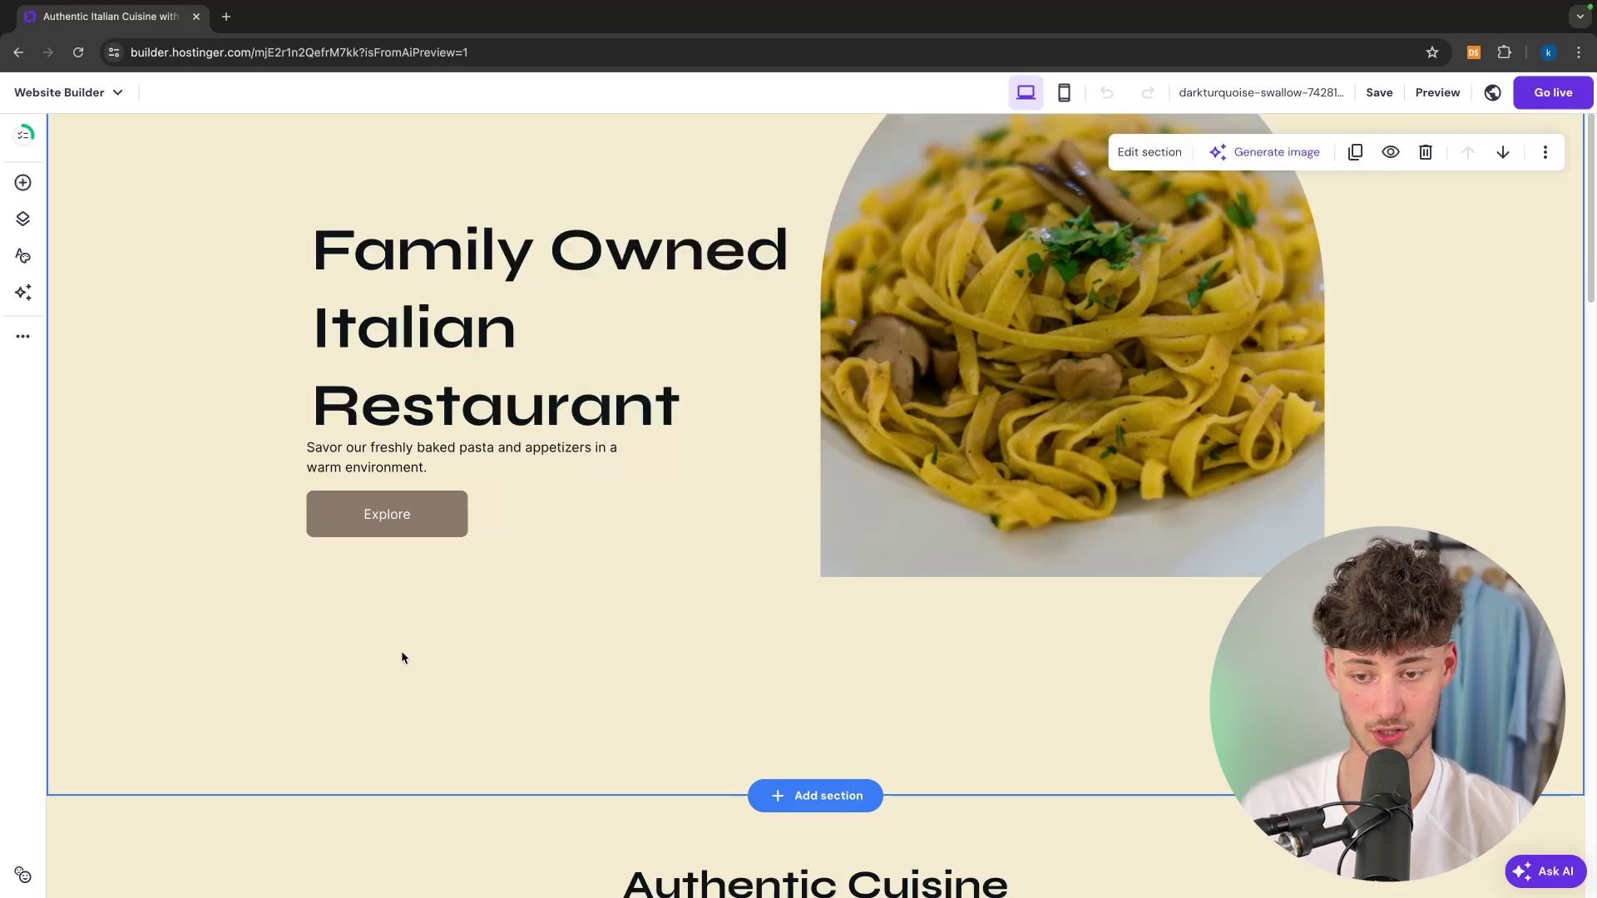
left_click(447, 518)
left_click(531, 662)
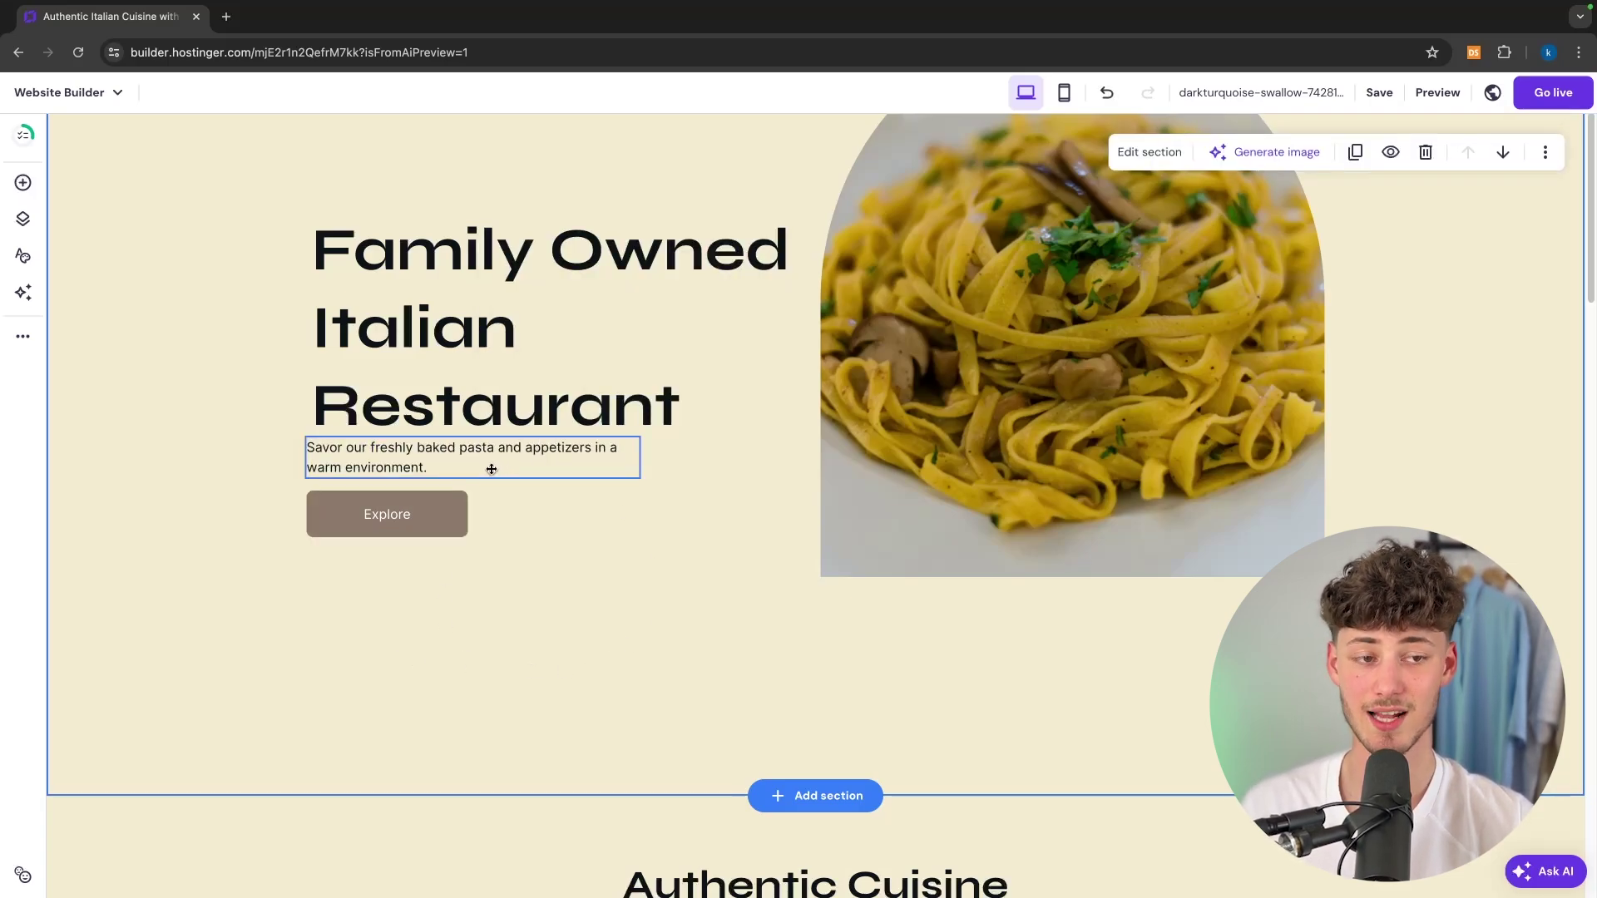
double_click(386, 515)
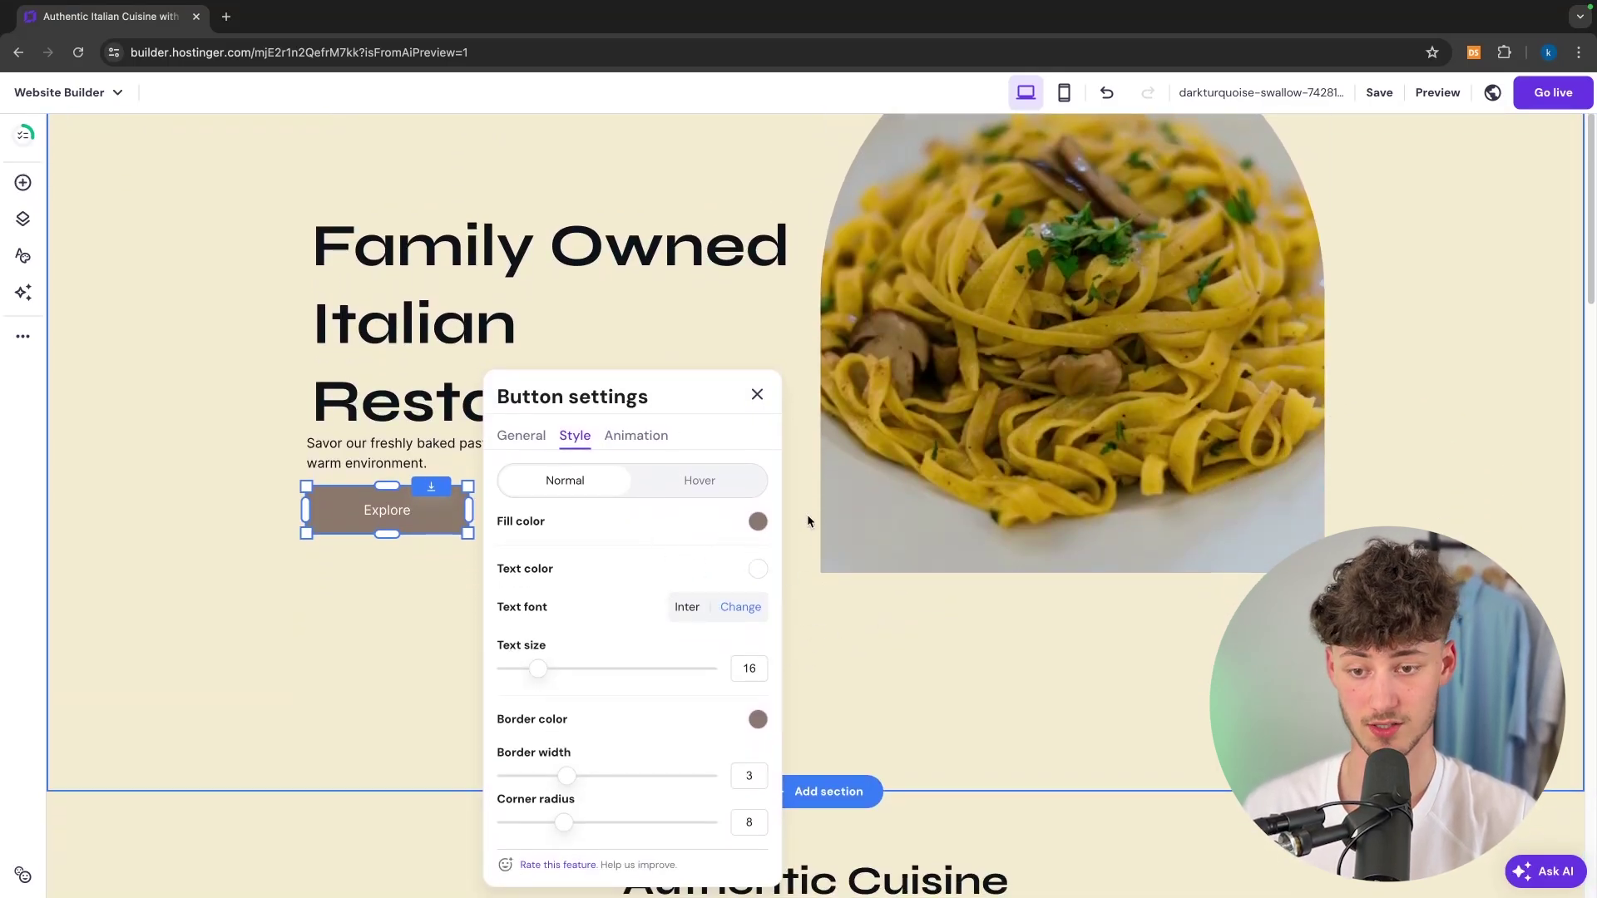
left_click(414, 604)
scroll(415, 604, "down", 15)
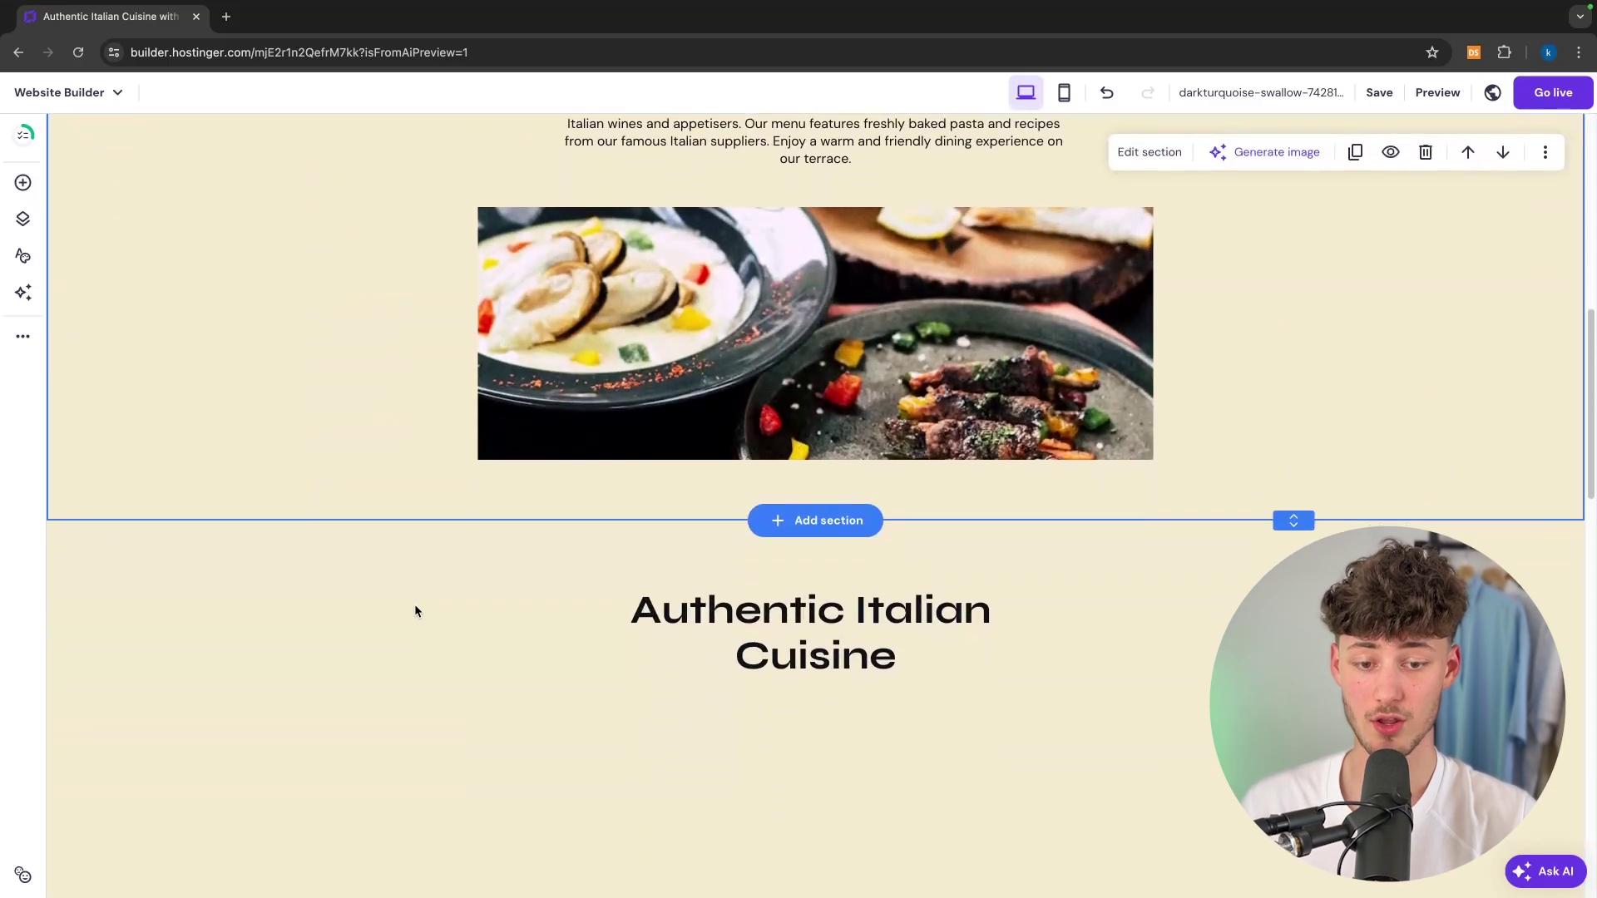
scroll(416, 607, "up", 15)
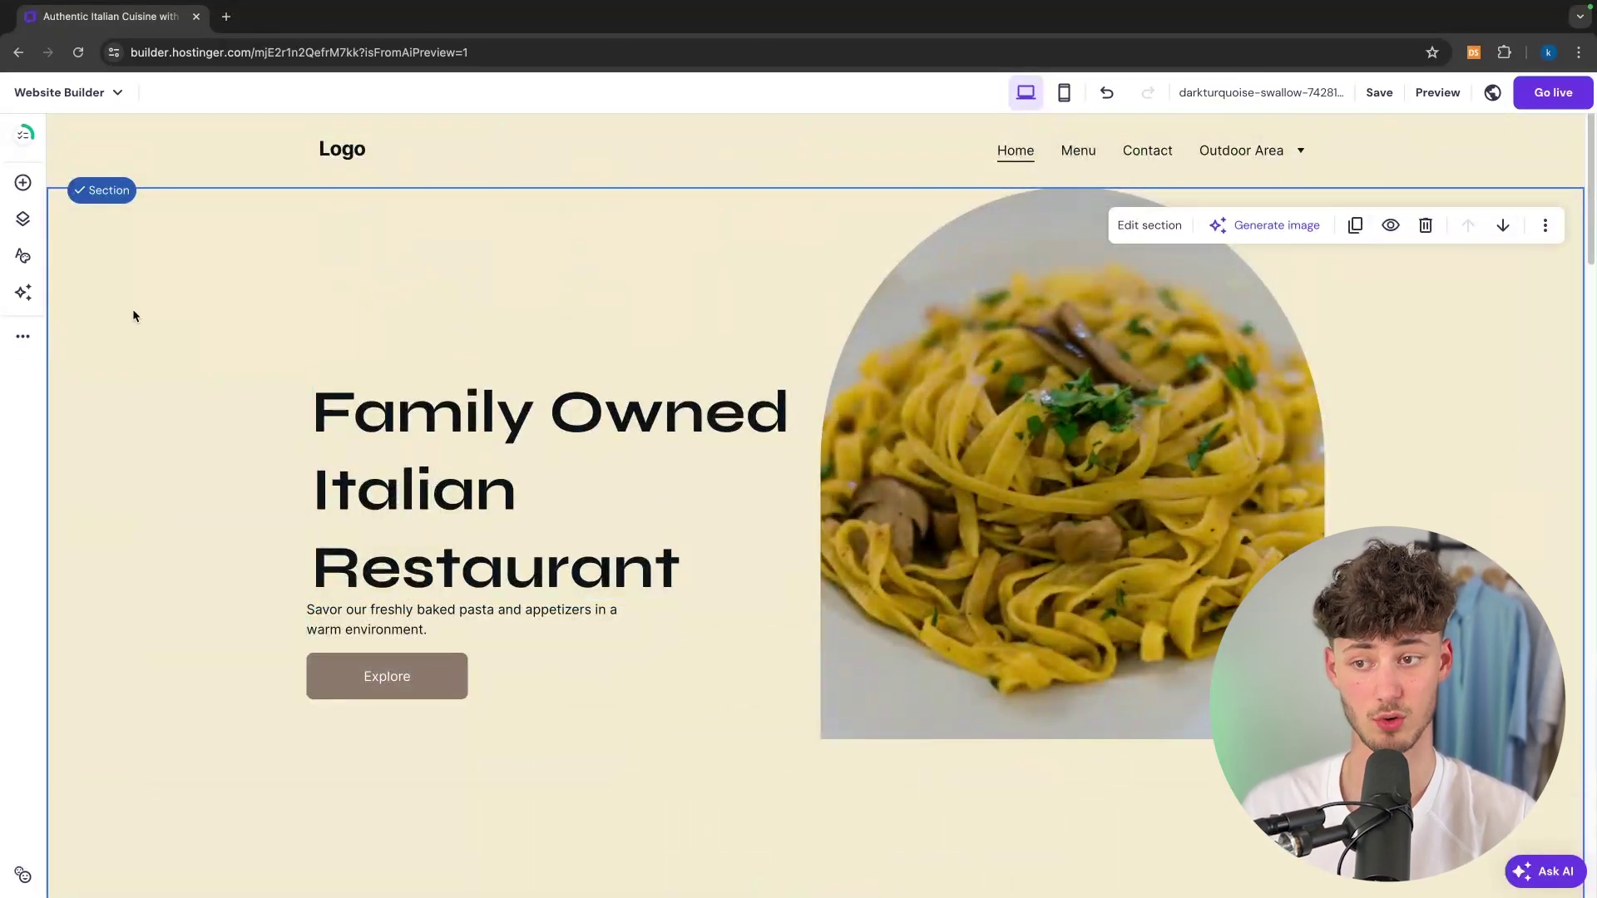
Open Website styles and look through the Fonts, Buttons and Animations options
left_click(28, 260)
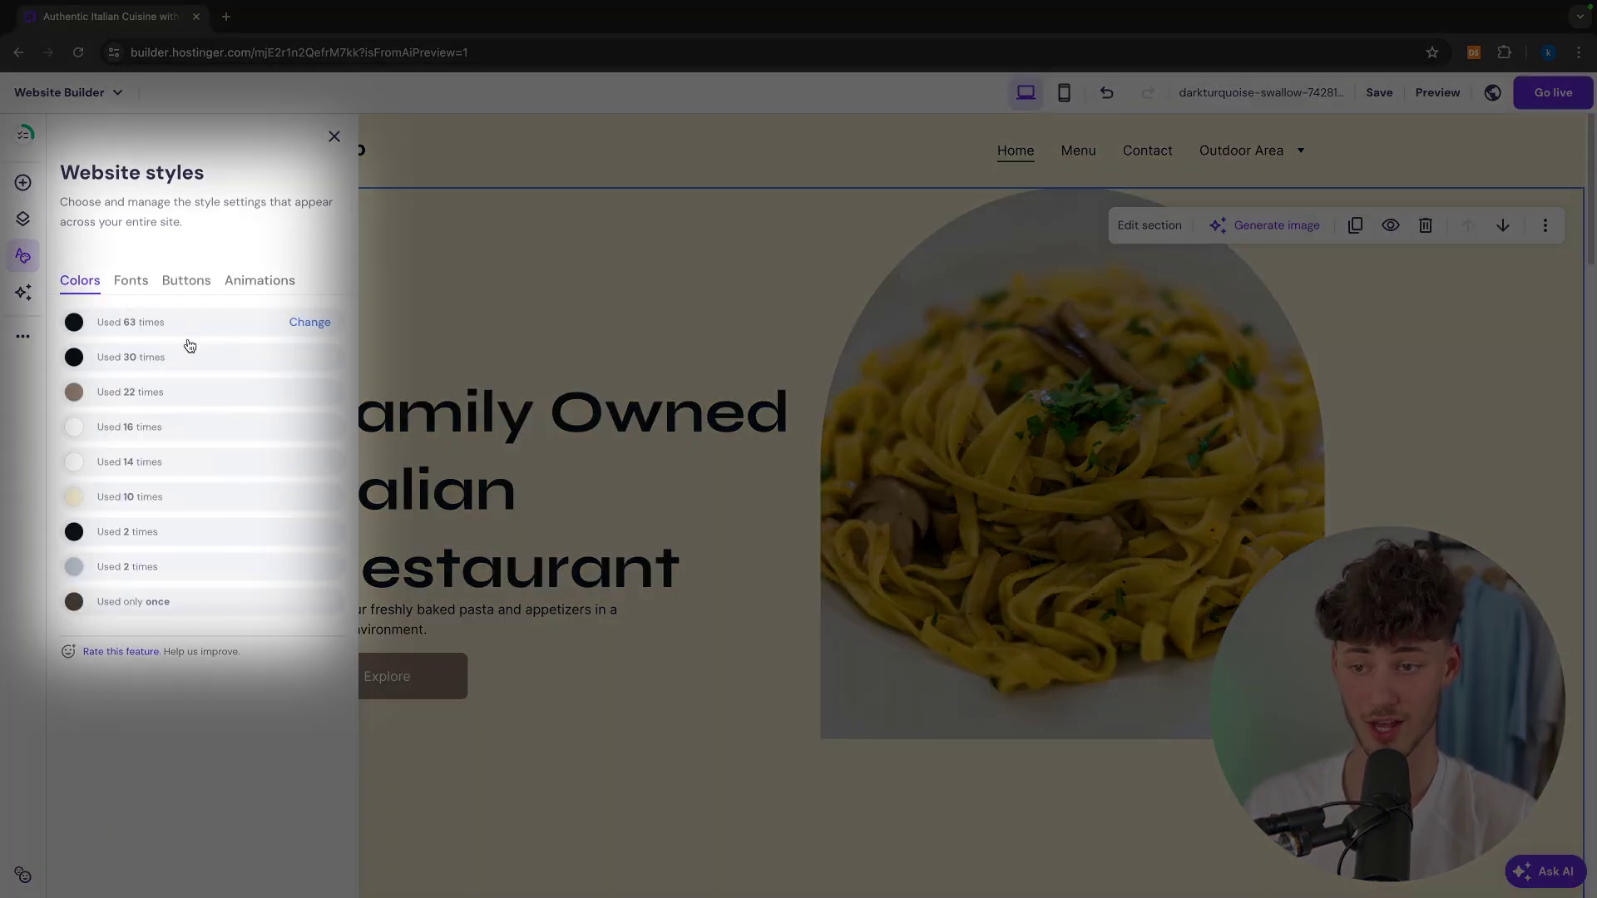
left_click(135, 279)
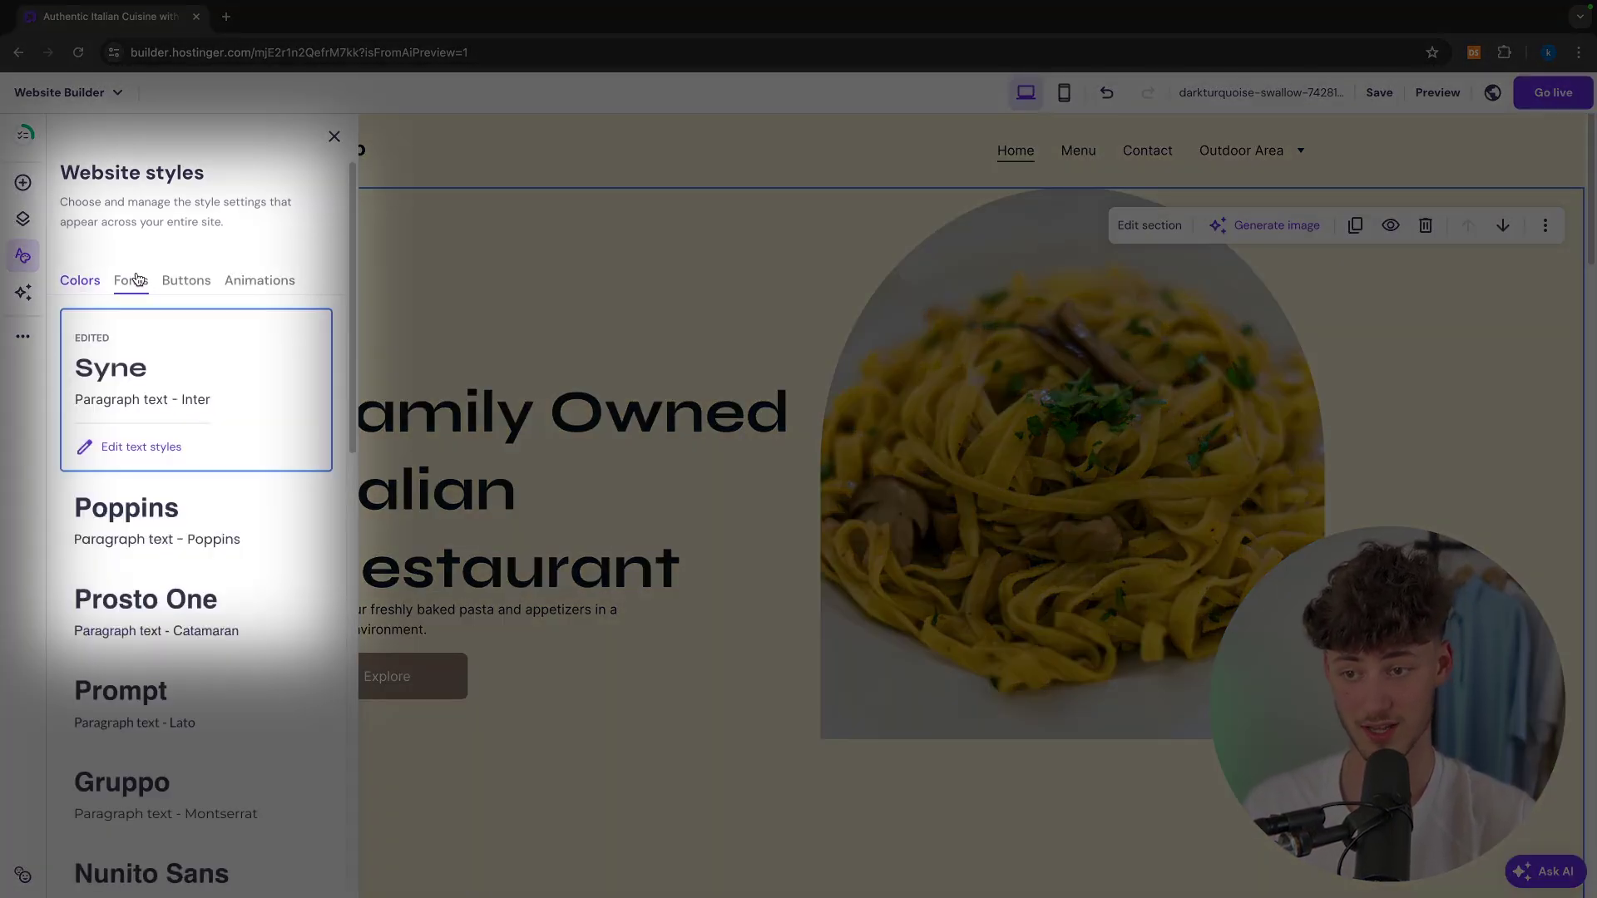
left_click(188, 283)
left_click(260, 283)
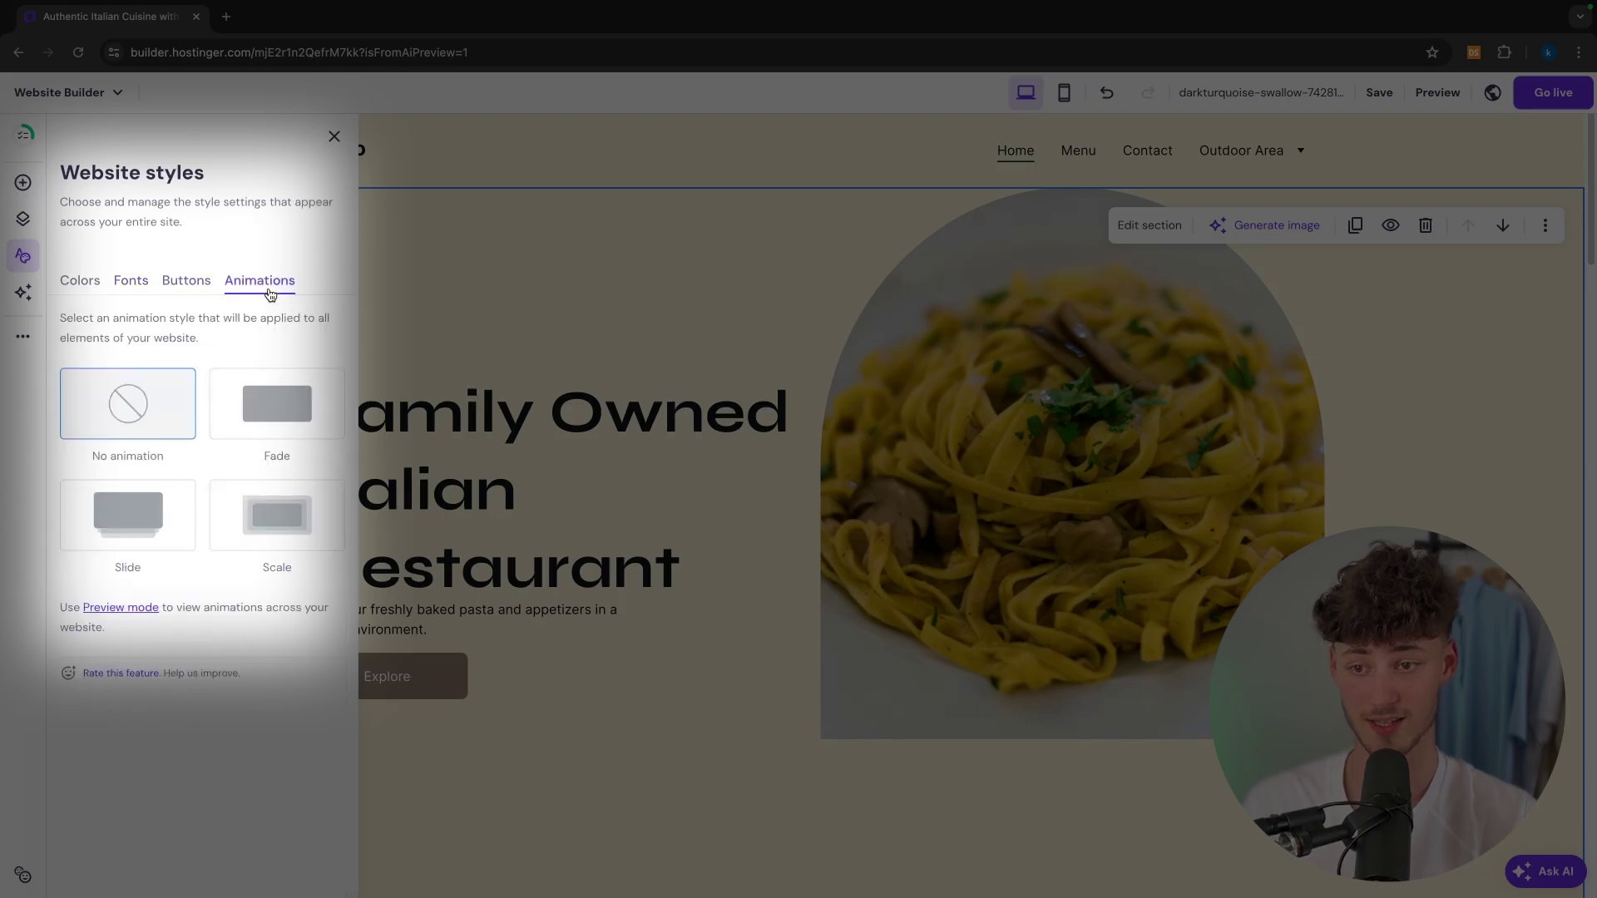
left_click(129, 278)
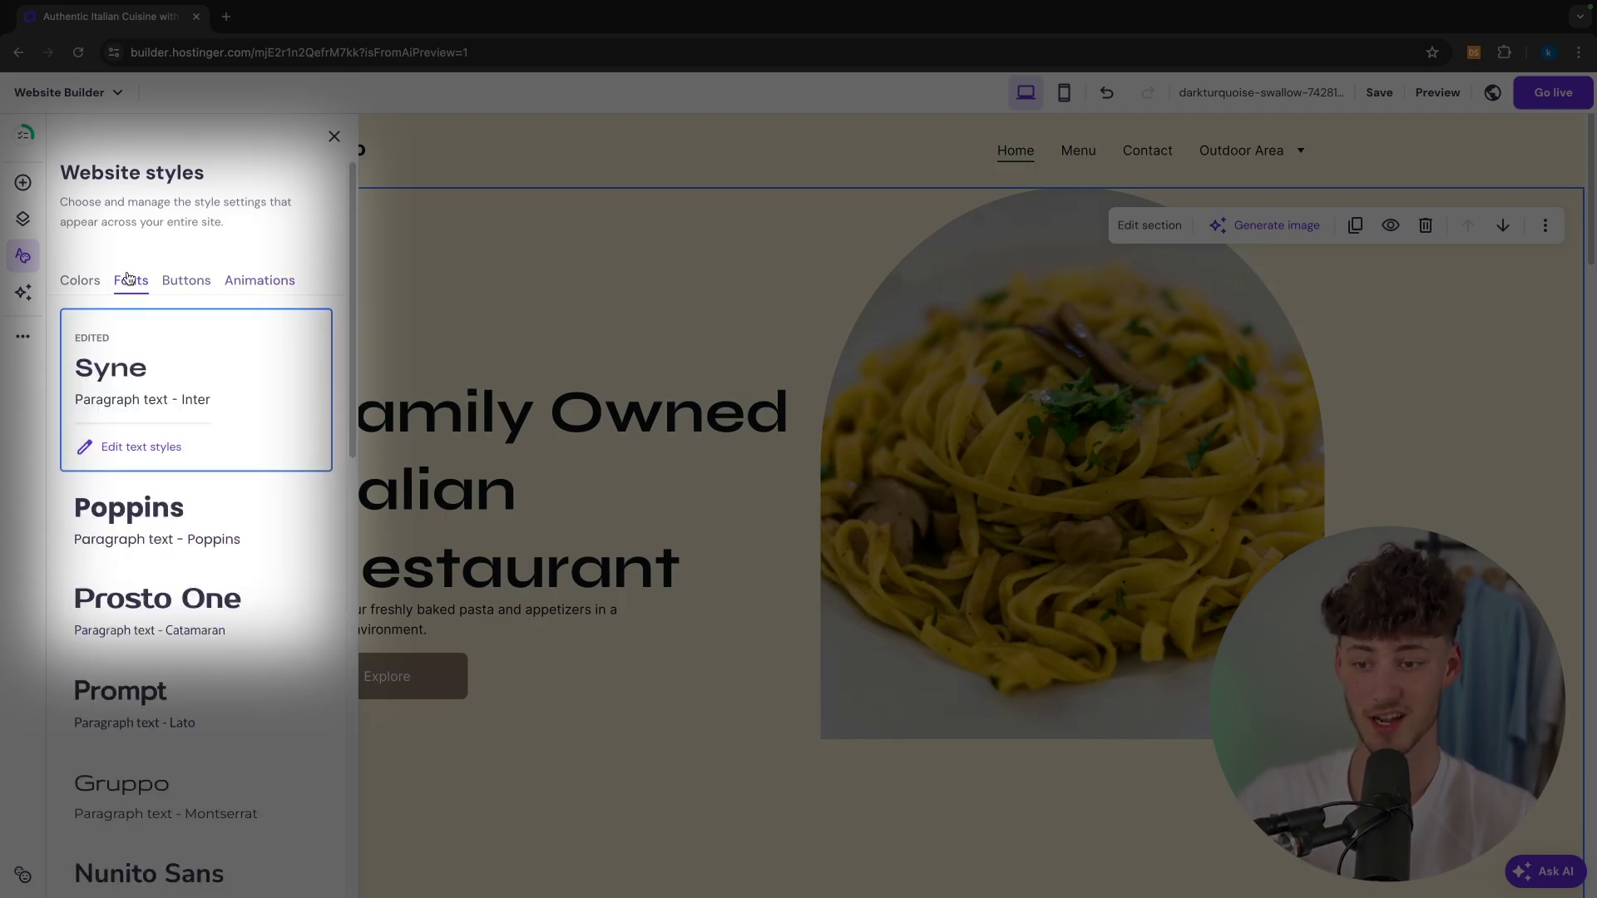
Change the Headings text style font from Syne to Akatab and close the styles panel
left_click(144, 451)
left_click(309, 304)
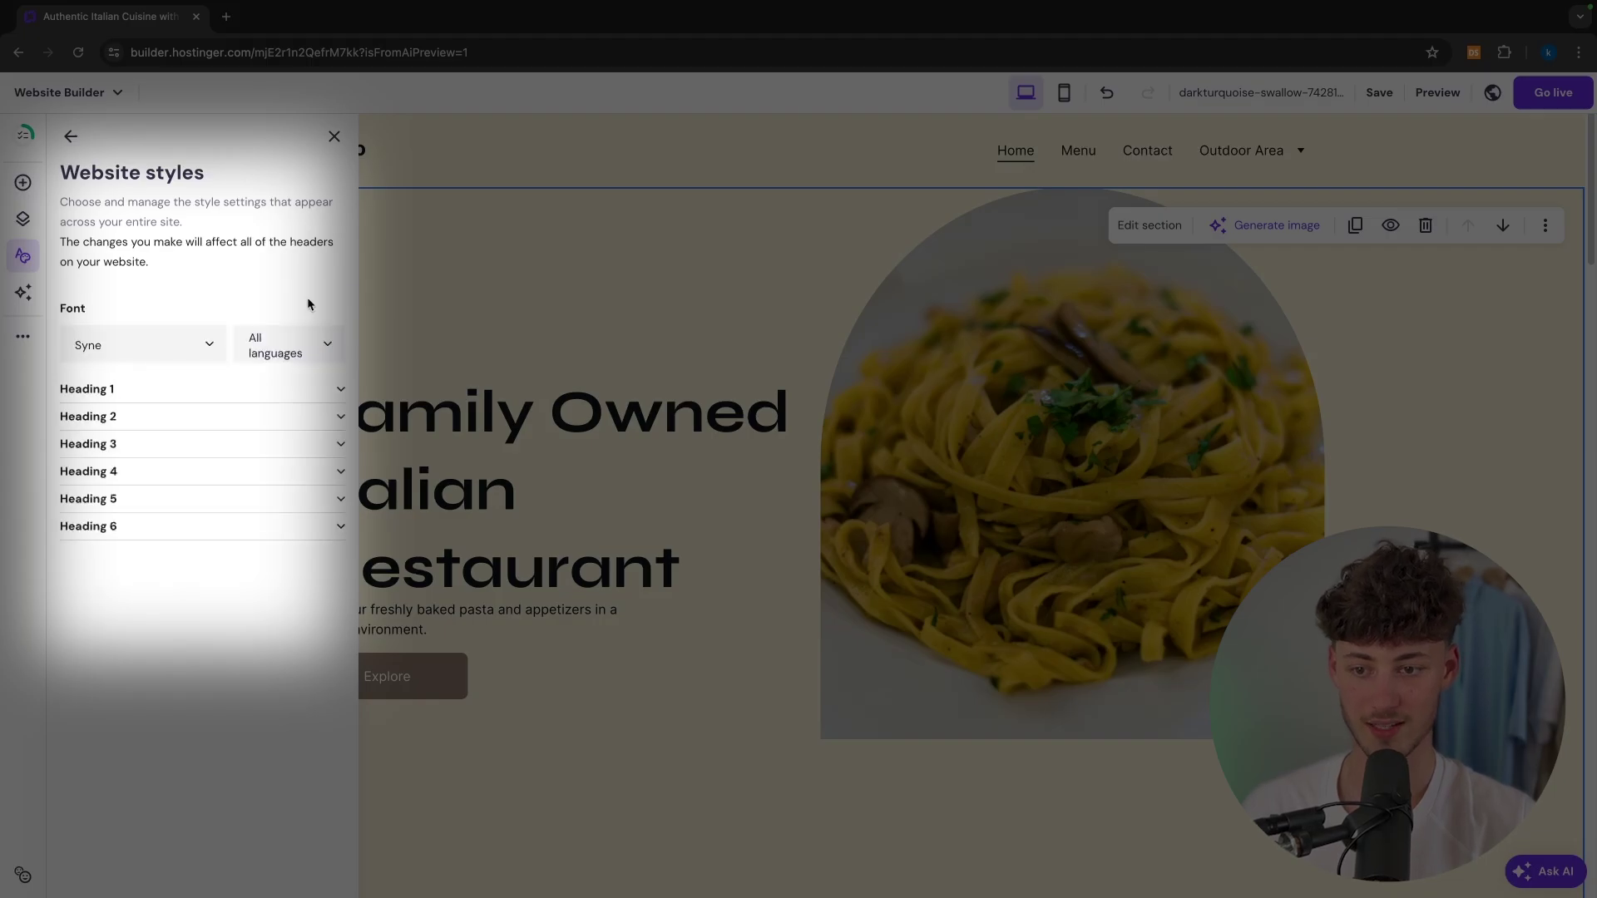
left_click(181, 331)
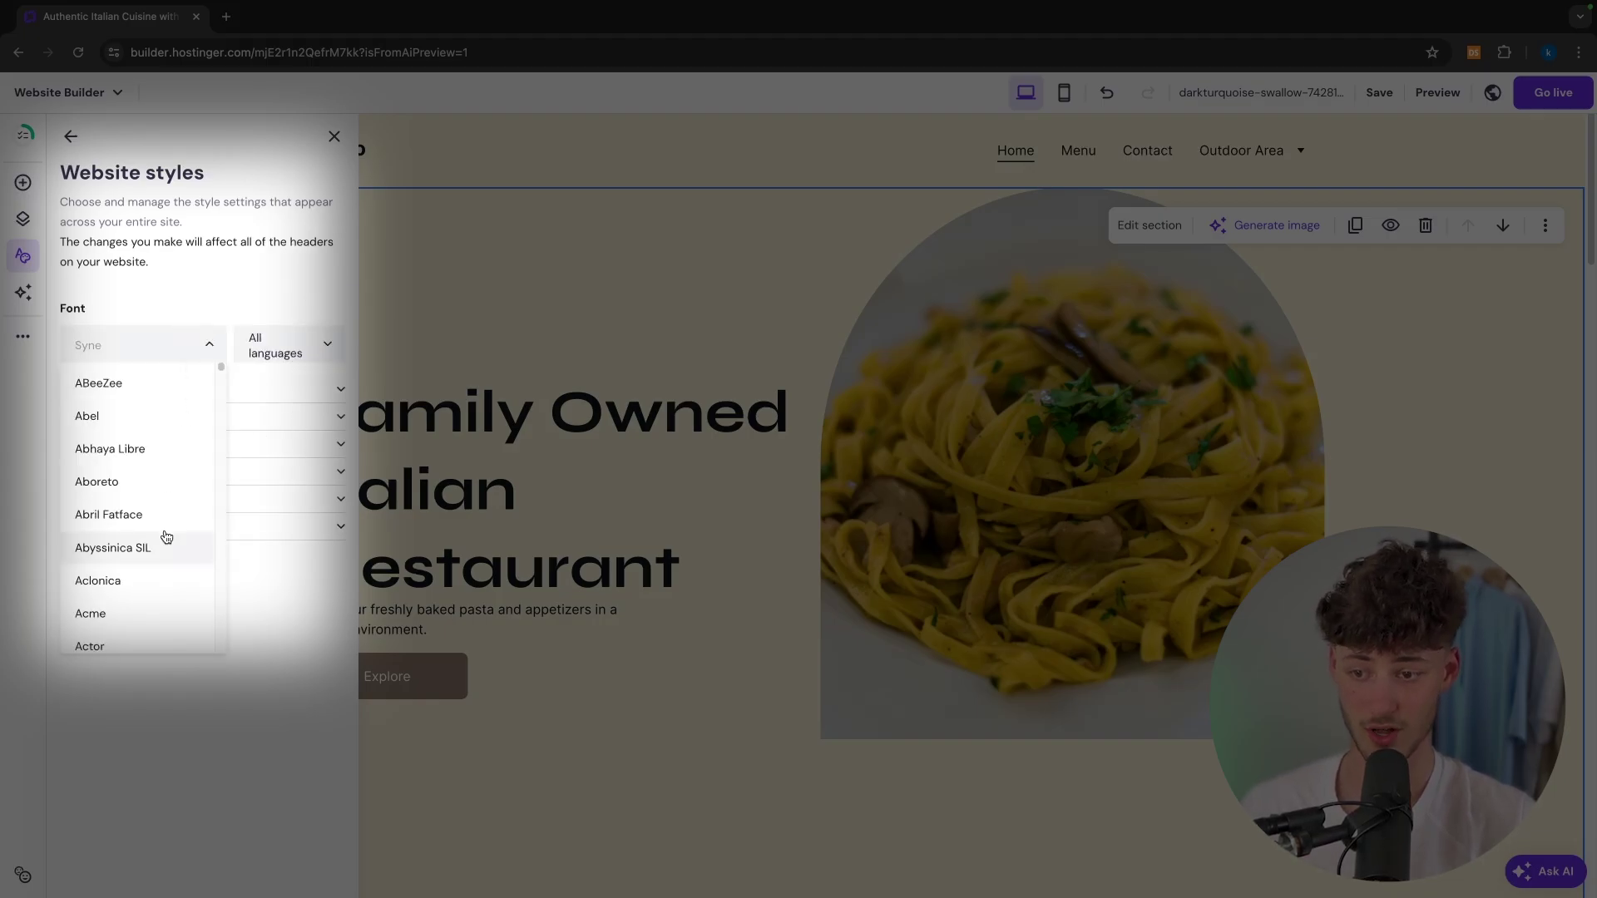
scroll(161, 535, "down", 3)
scroll(144, 559, "down", 2)
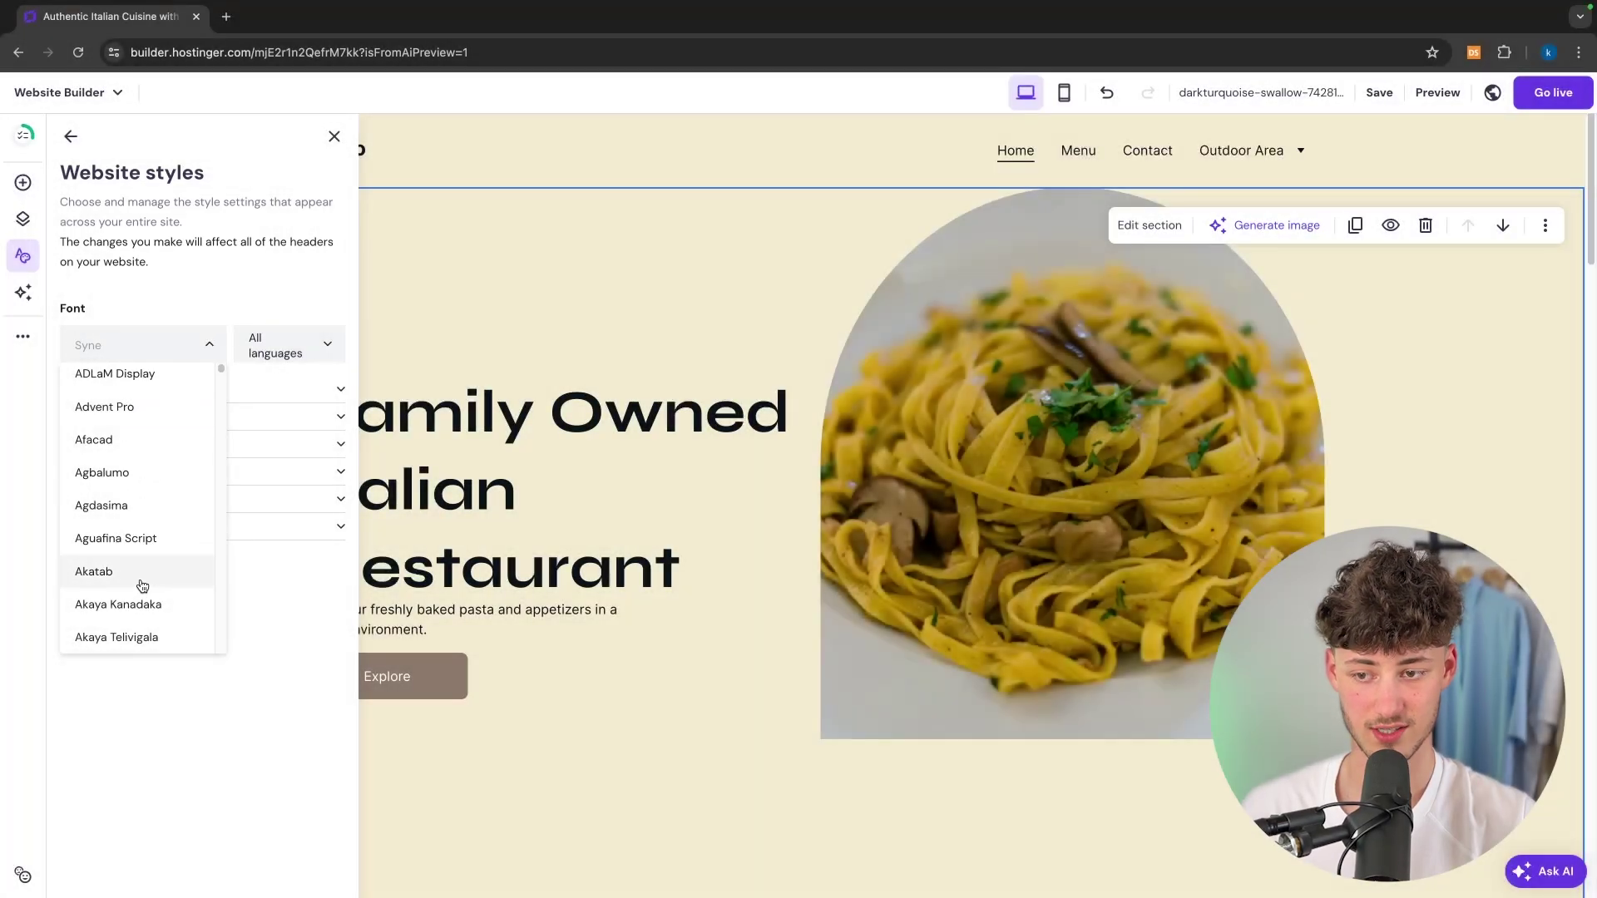
left_click(142, 578)
scroll(637, 486, "down", 2)
scroll(634, 478, "up", 1)
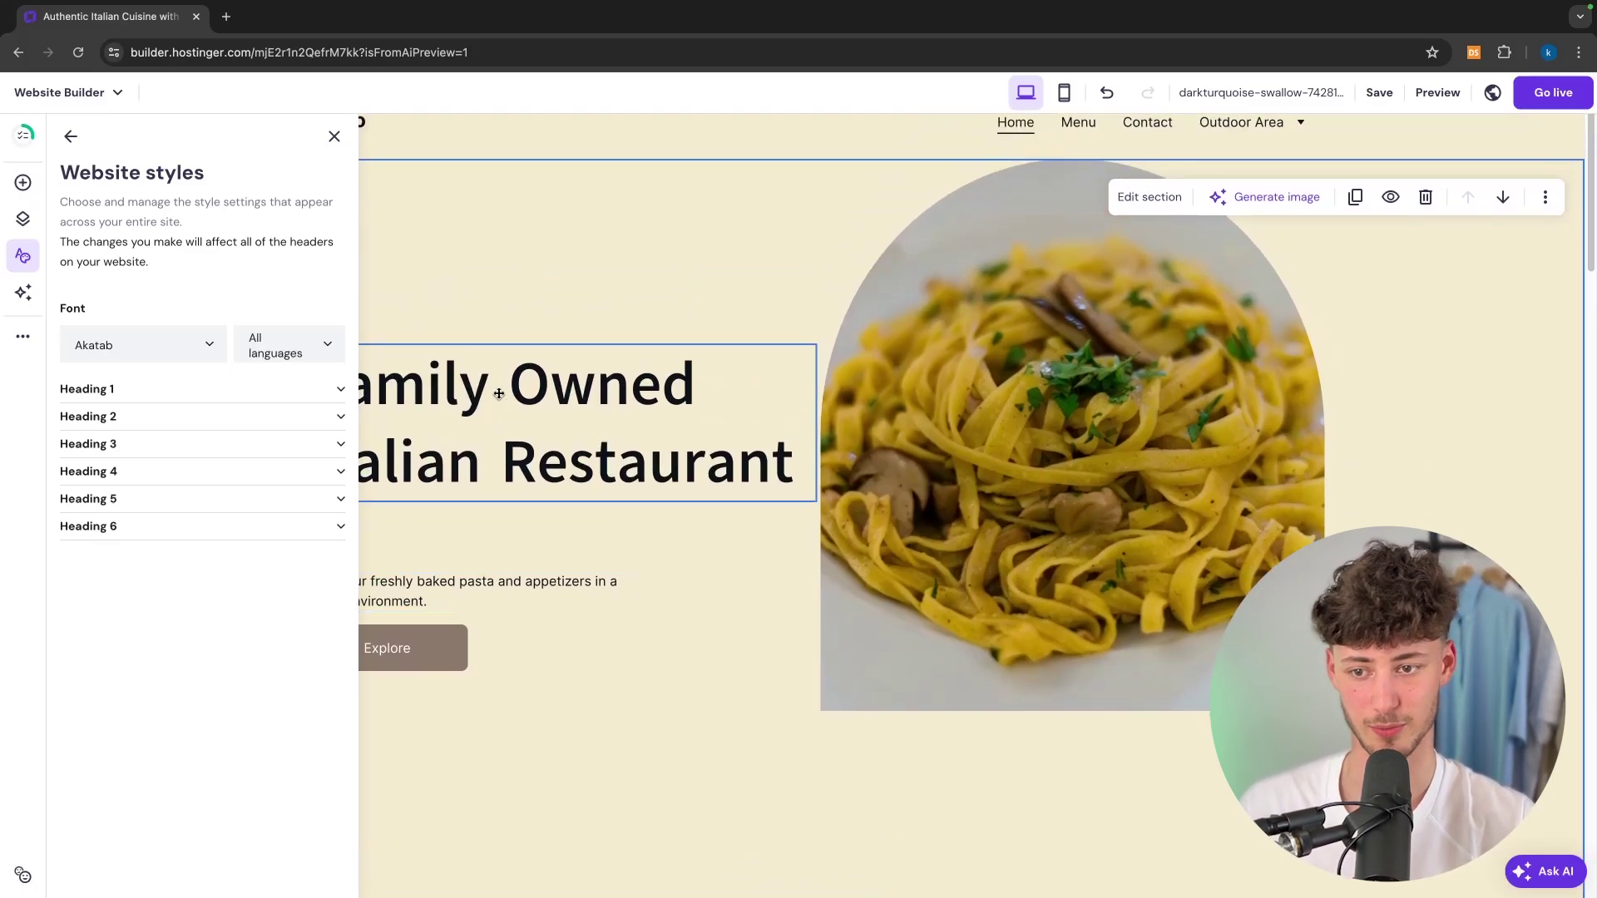
left_click(510, 235)
Check the Family Owned Italian Restaurant heading in Akatab, then move down toward Authentic Cuisine
left_click(490, 391)
scroll(485, 450, "down", 3)
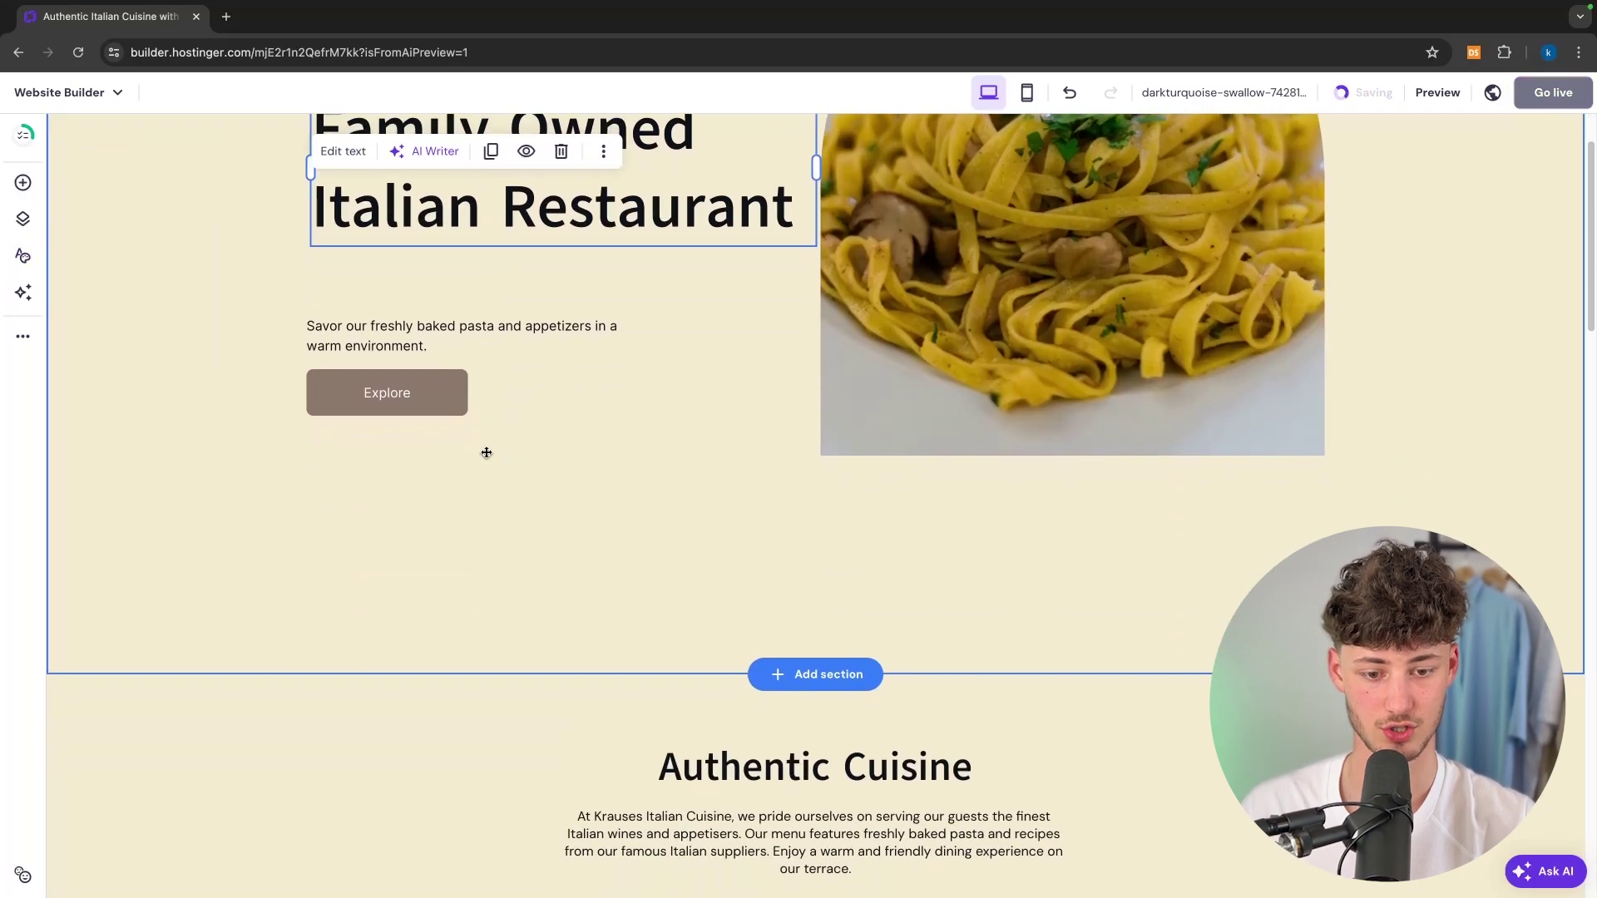
scroll(516, 433, "up", 3)
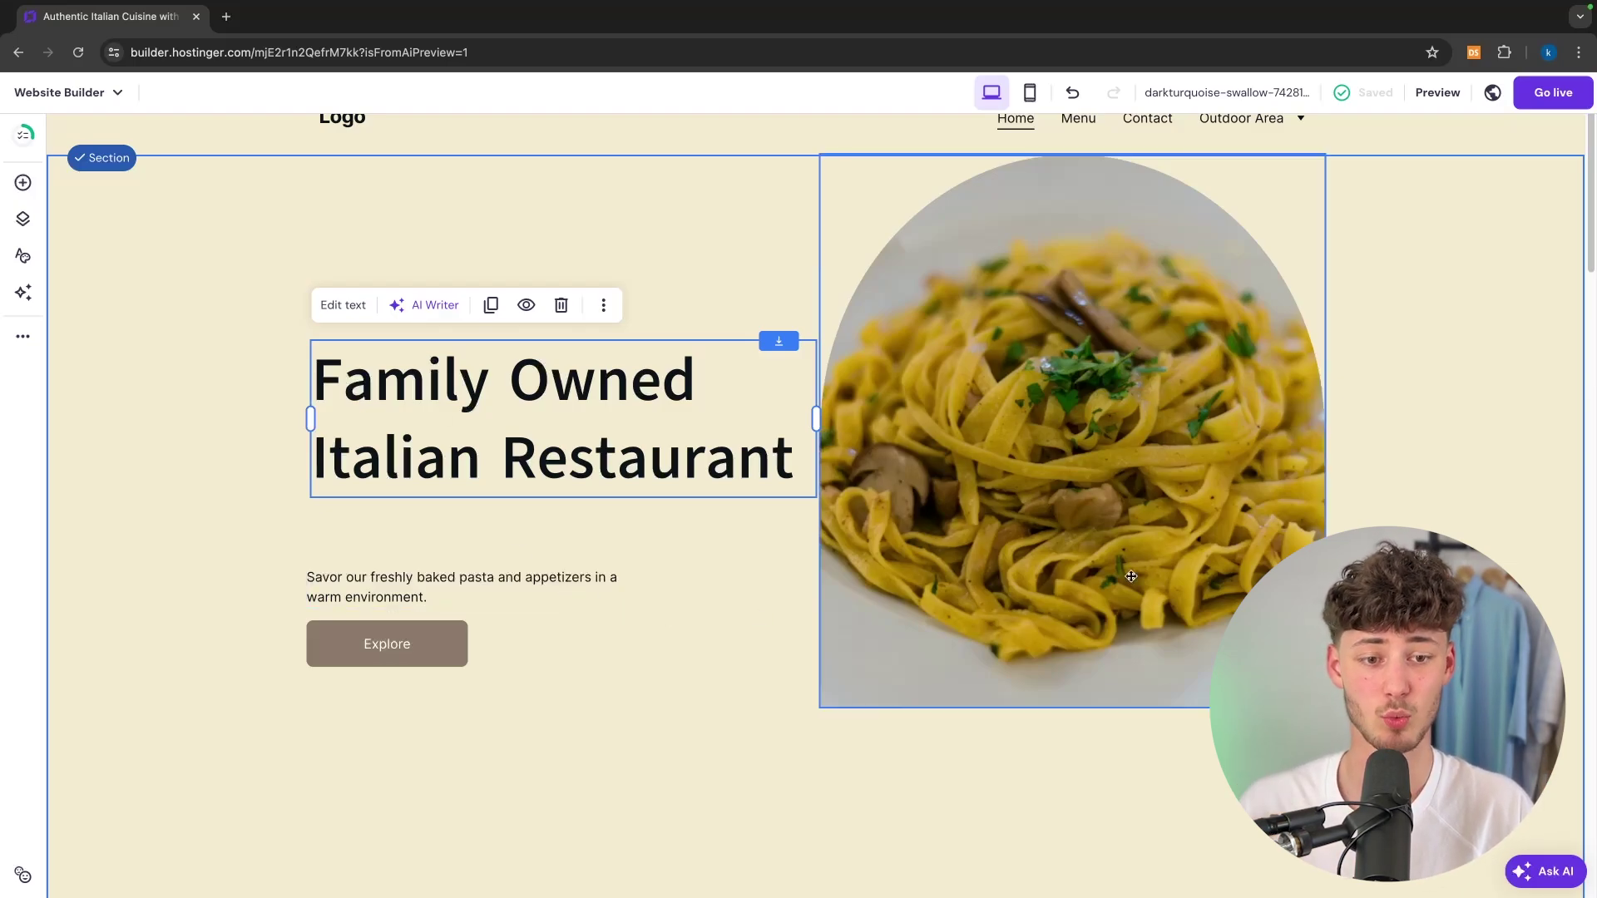
left_click(1516, 562)
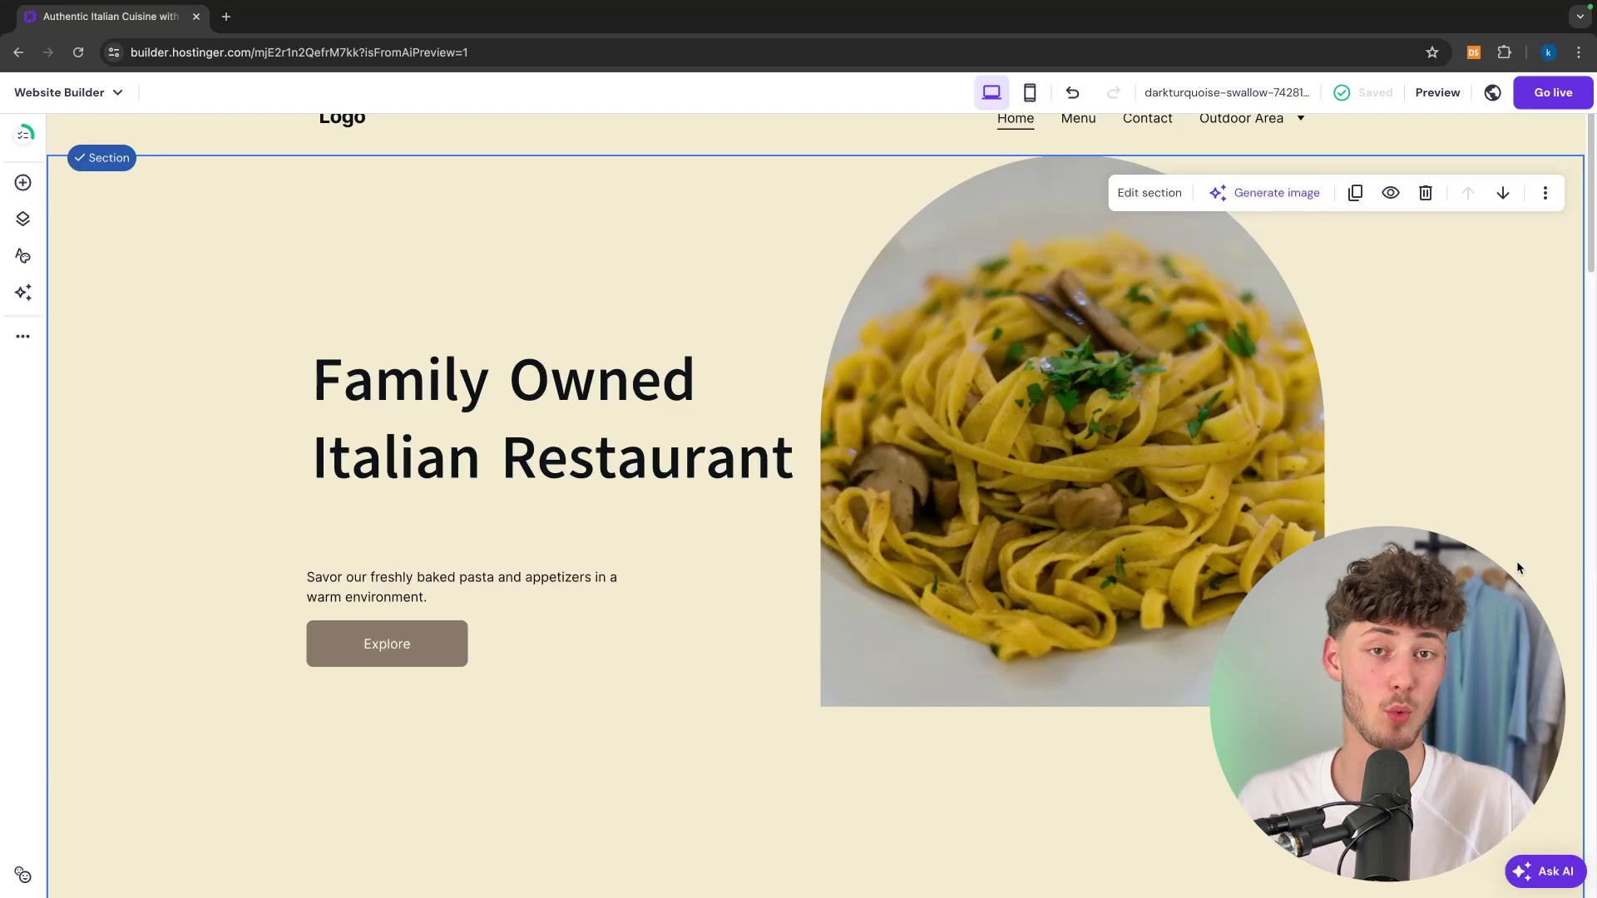
scroll(957, 860, "down", 10)
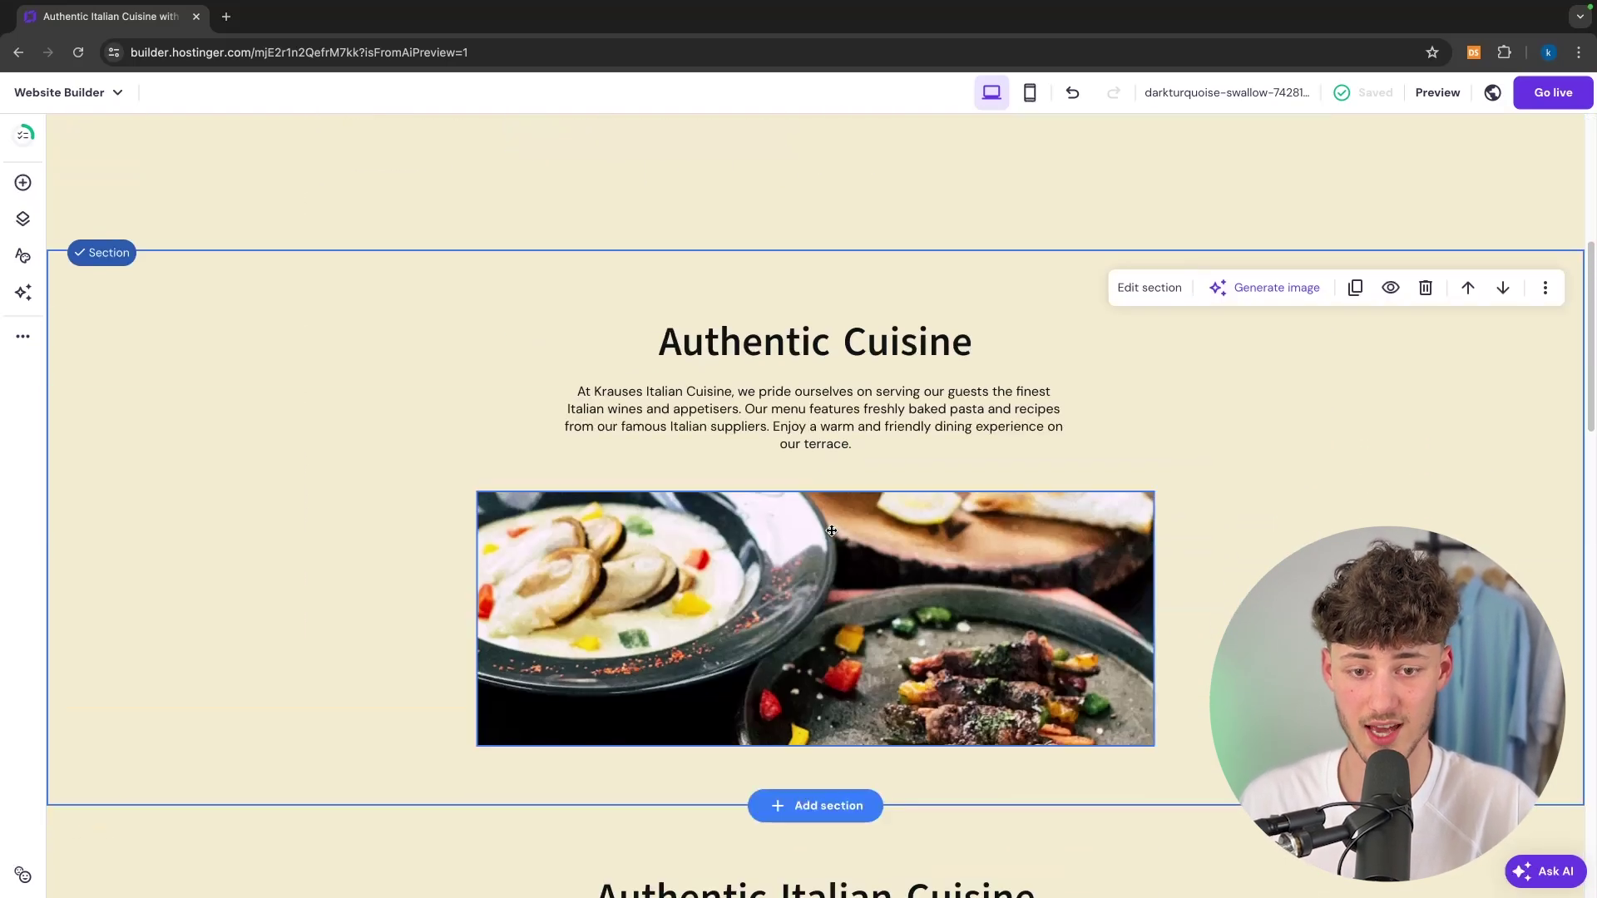
Select text in the Authentic Cuisine paragraph about Italian wines and pasta, then continue down
double_click(815, 356)
key("ctrl+a")
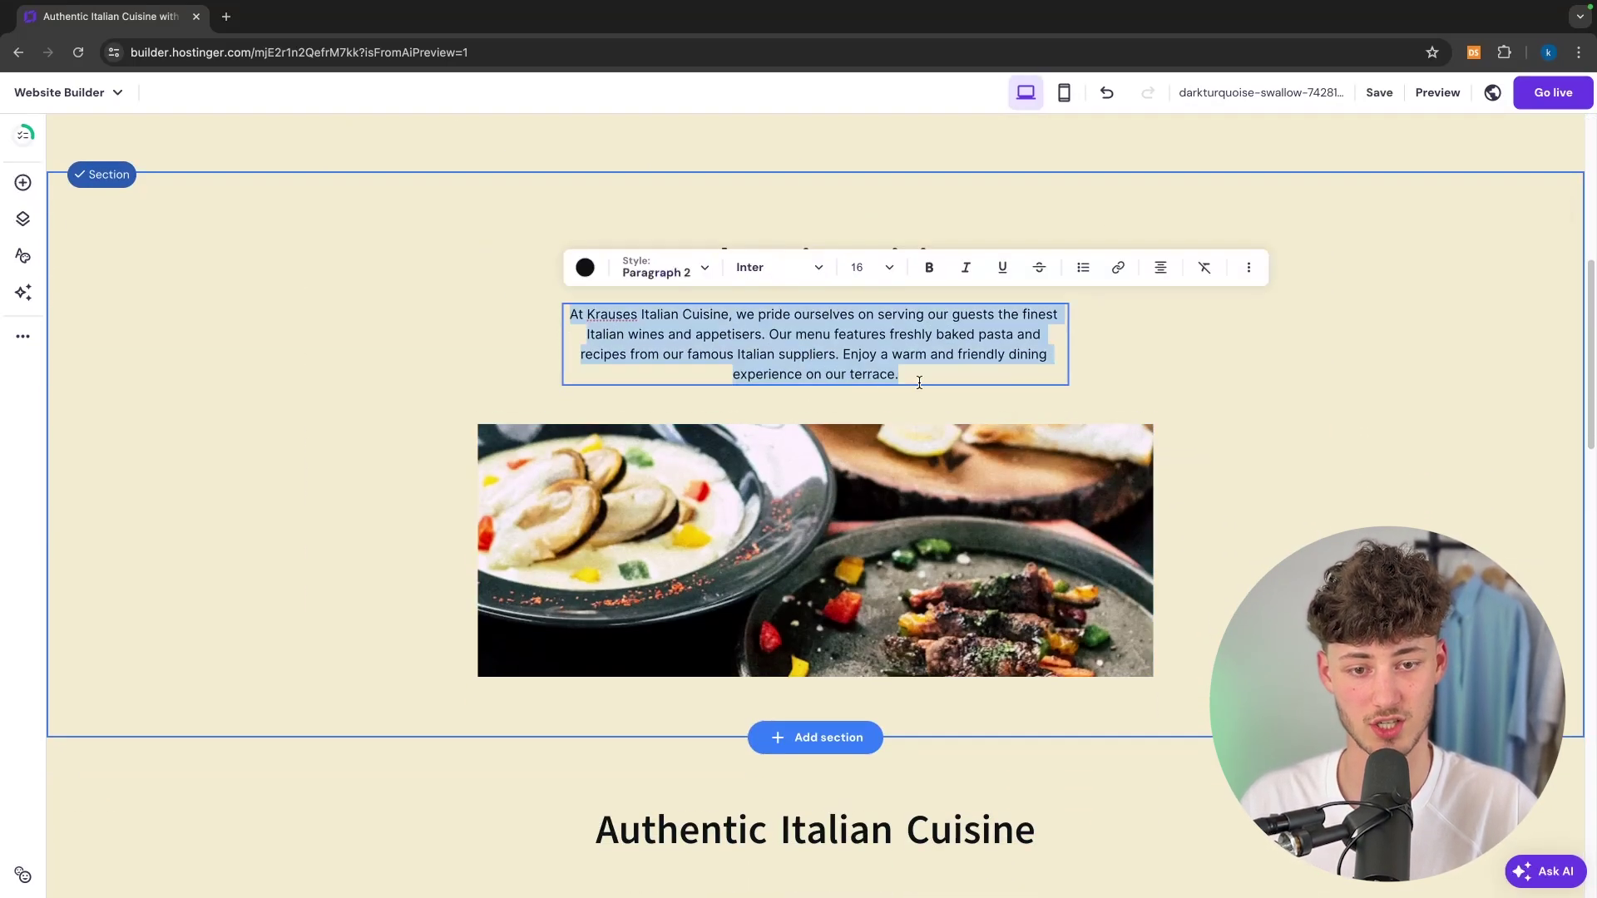
left_click(919, 374)
left_click_drag(814, 374, 736, 372)
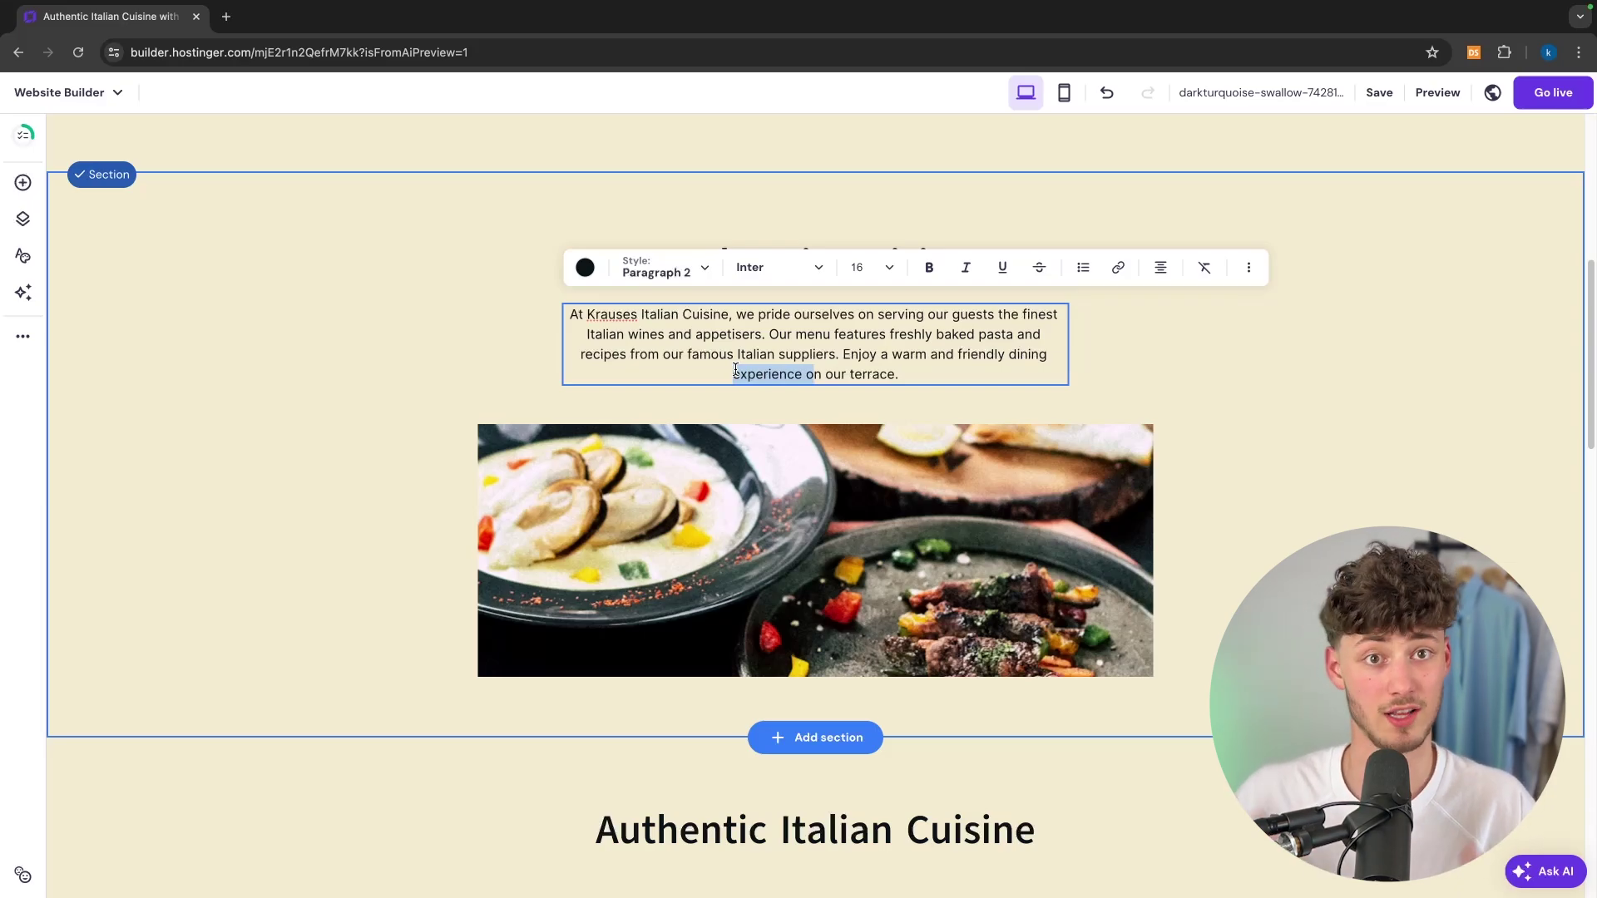
scroll(790, 369, "down", 8)
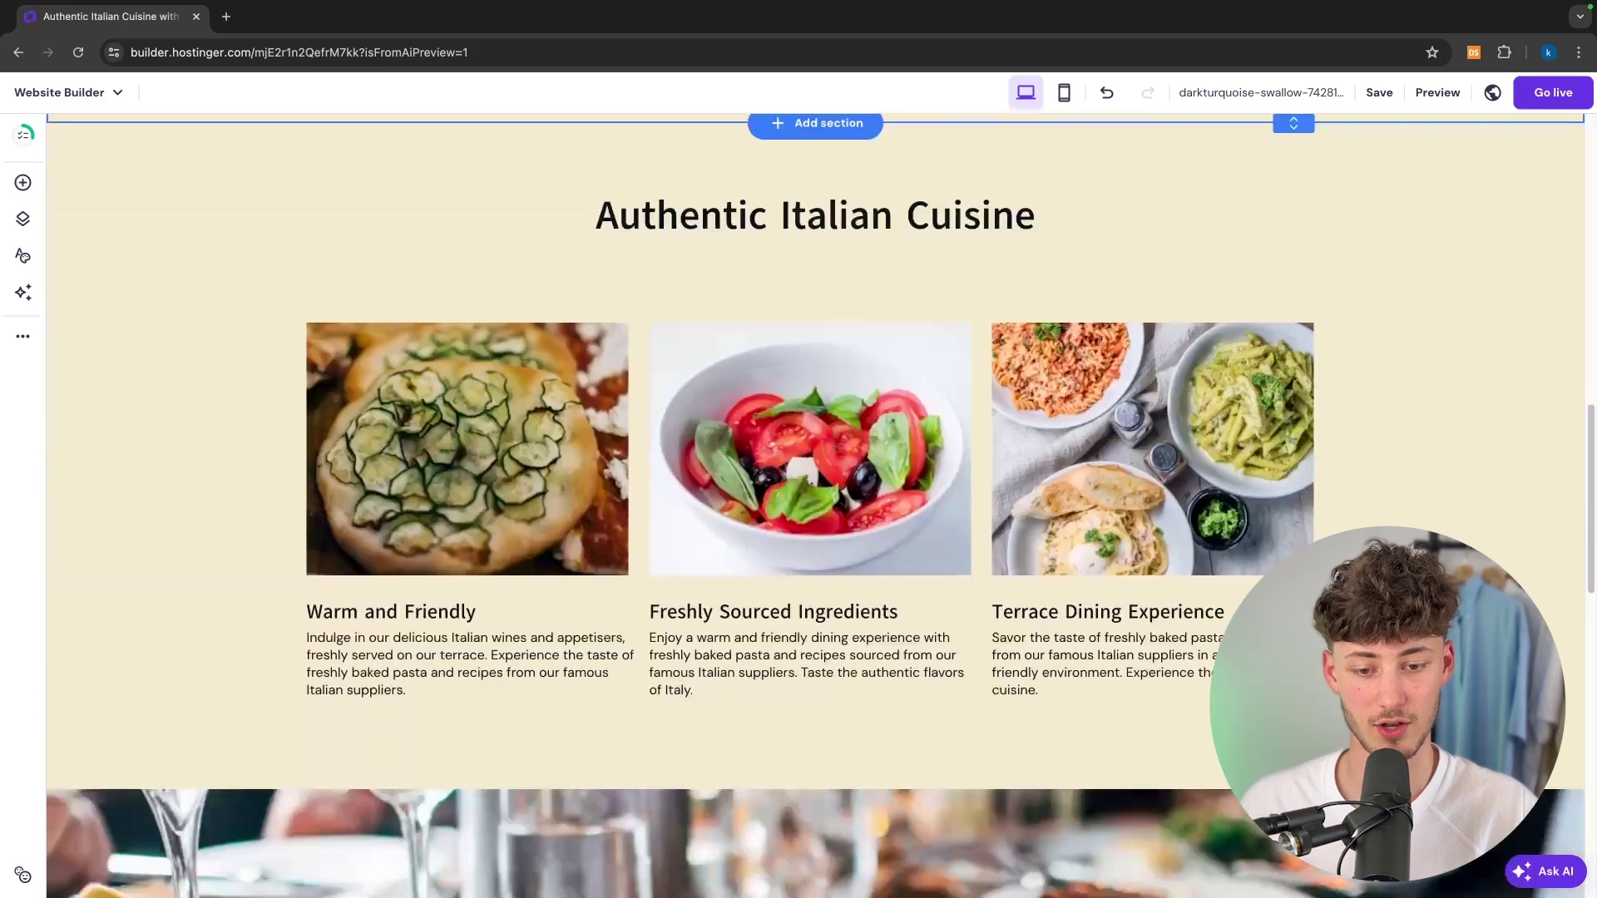
scroll(1031, 614, "down", 2)
scroll(1031, 614, "up", 3)
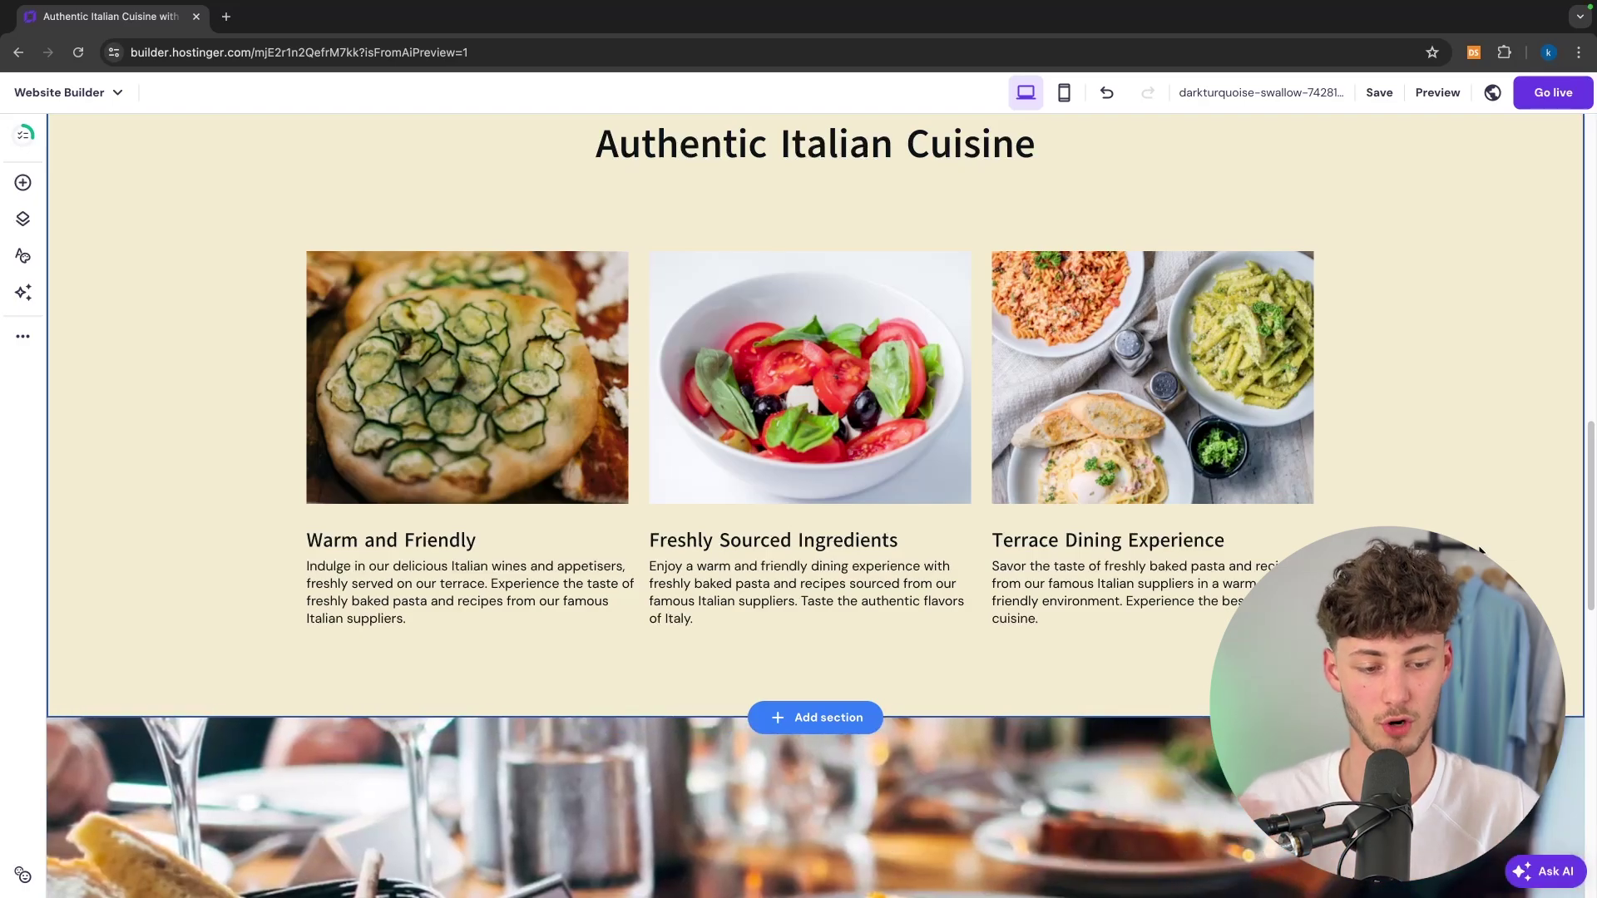
scroll(1480, 551, "down", 3)
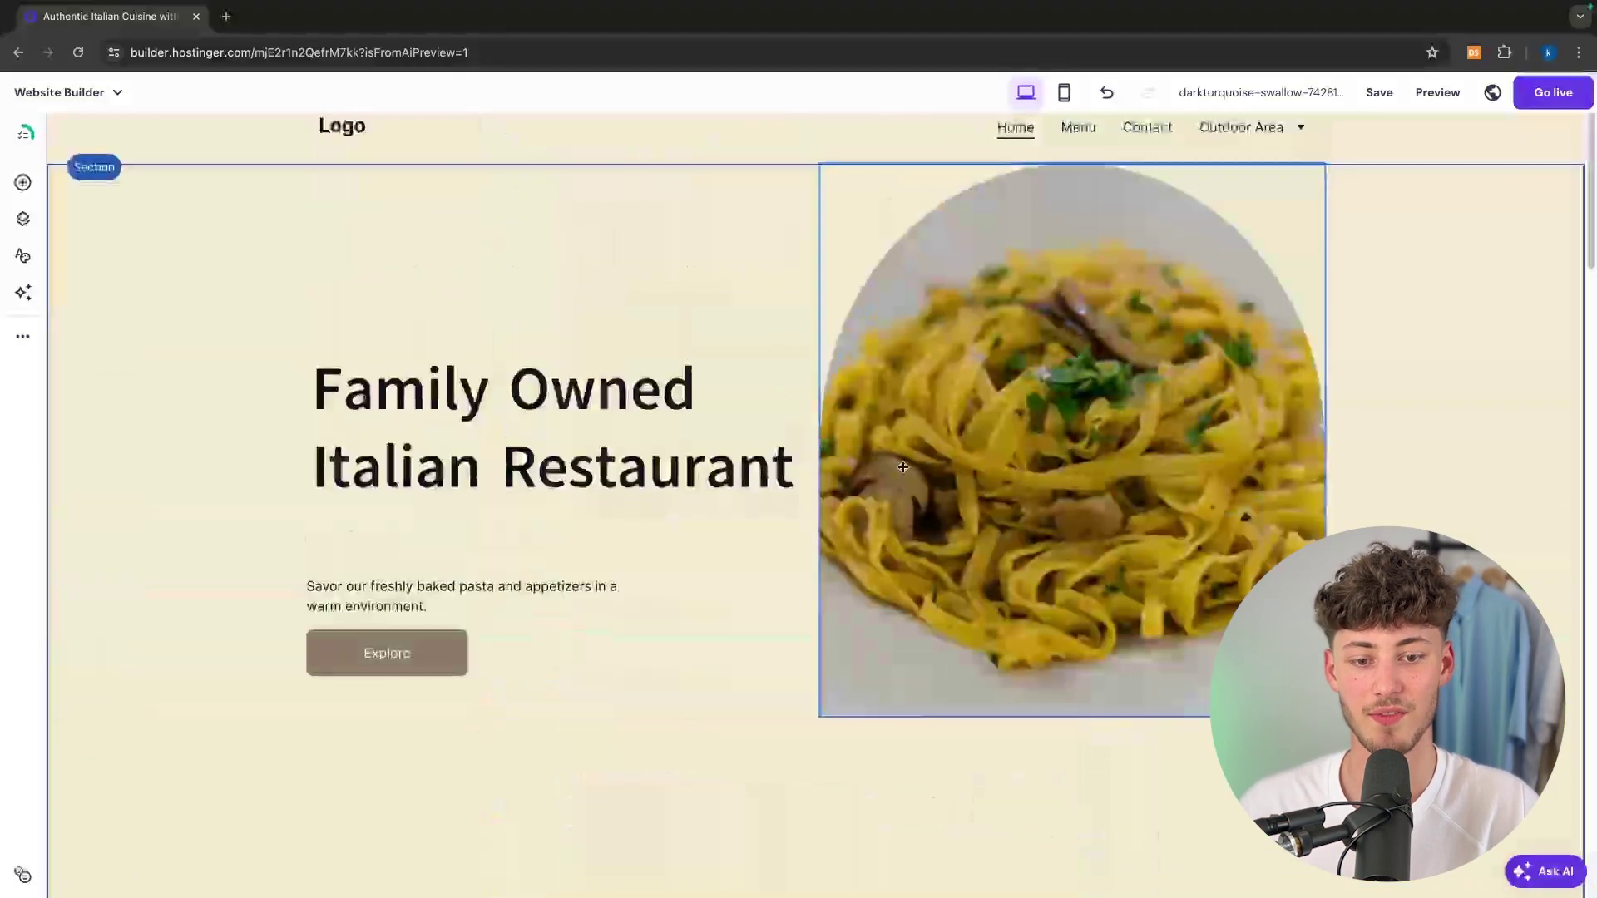
scroll(460, 724, "down", 6)
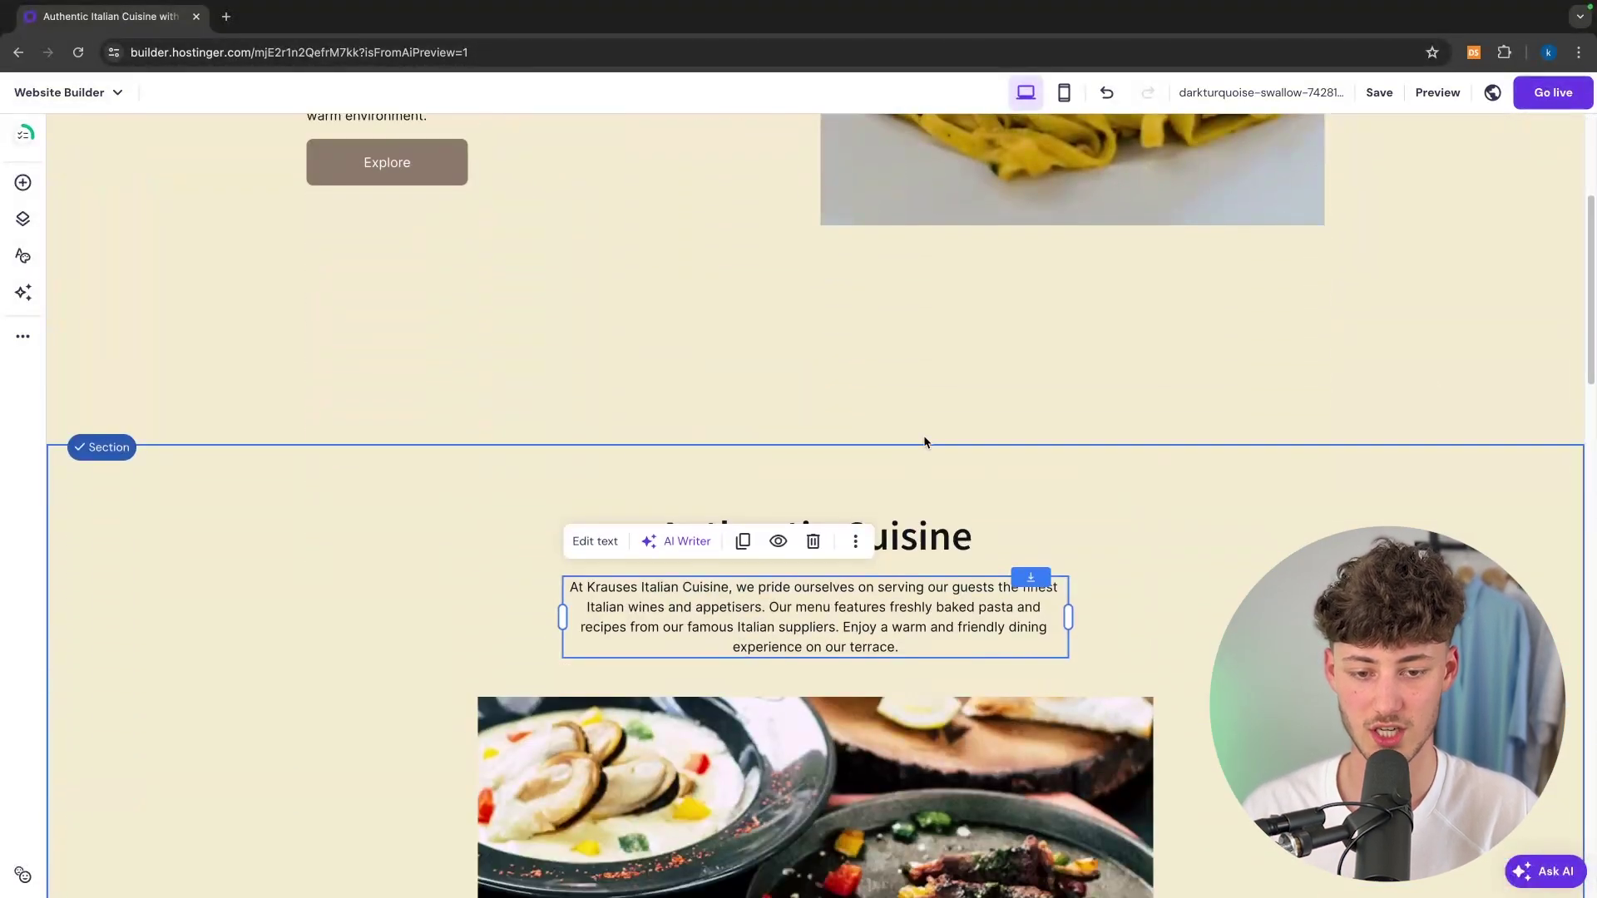
Open Add section and browse the template categories from About to Instagram Feed
left_click(813, 442)
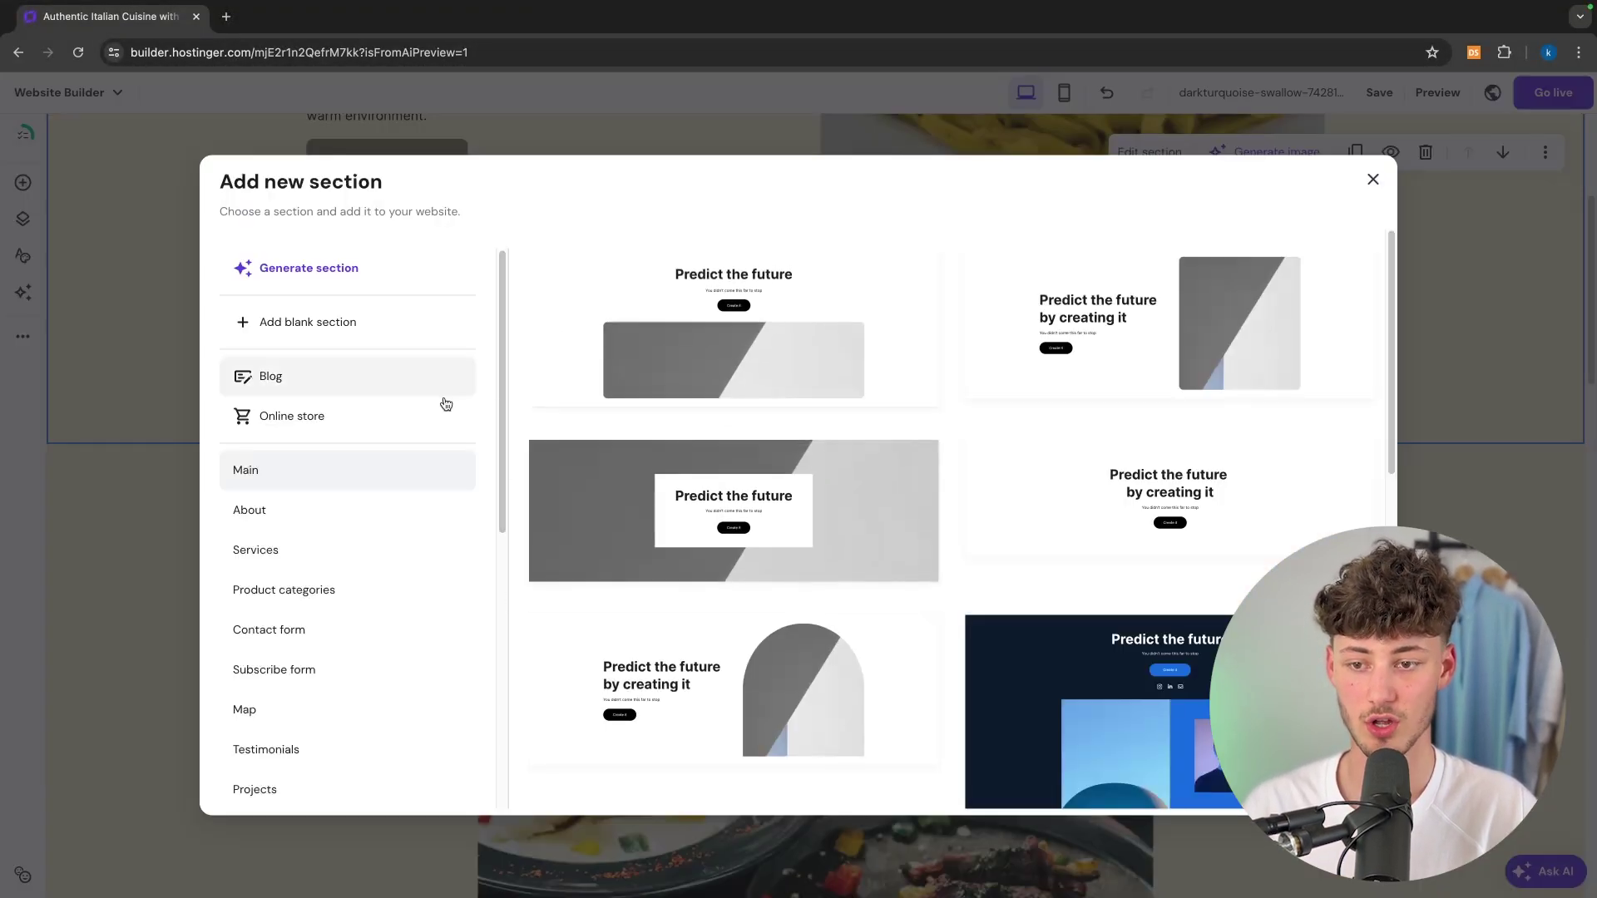
left_click(371, 521)
left_click(371, 574)
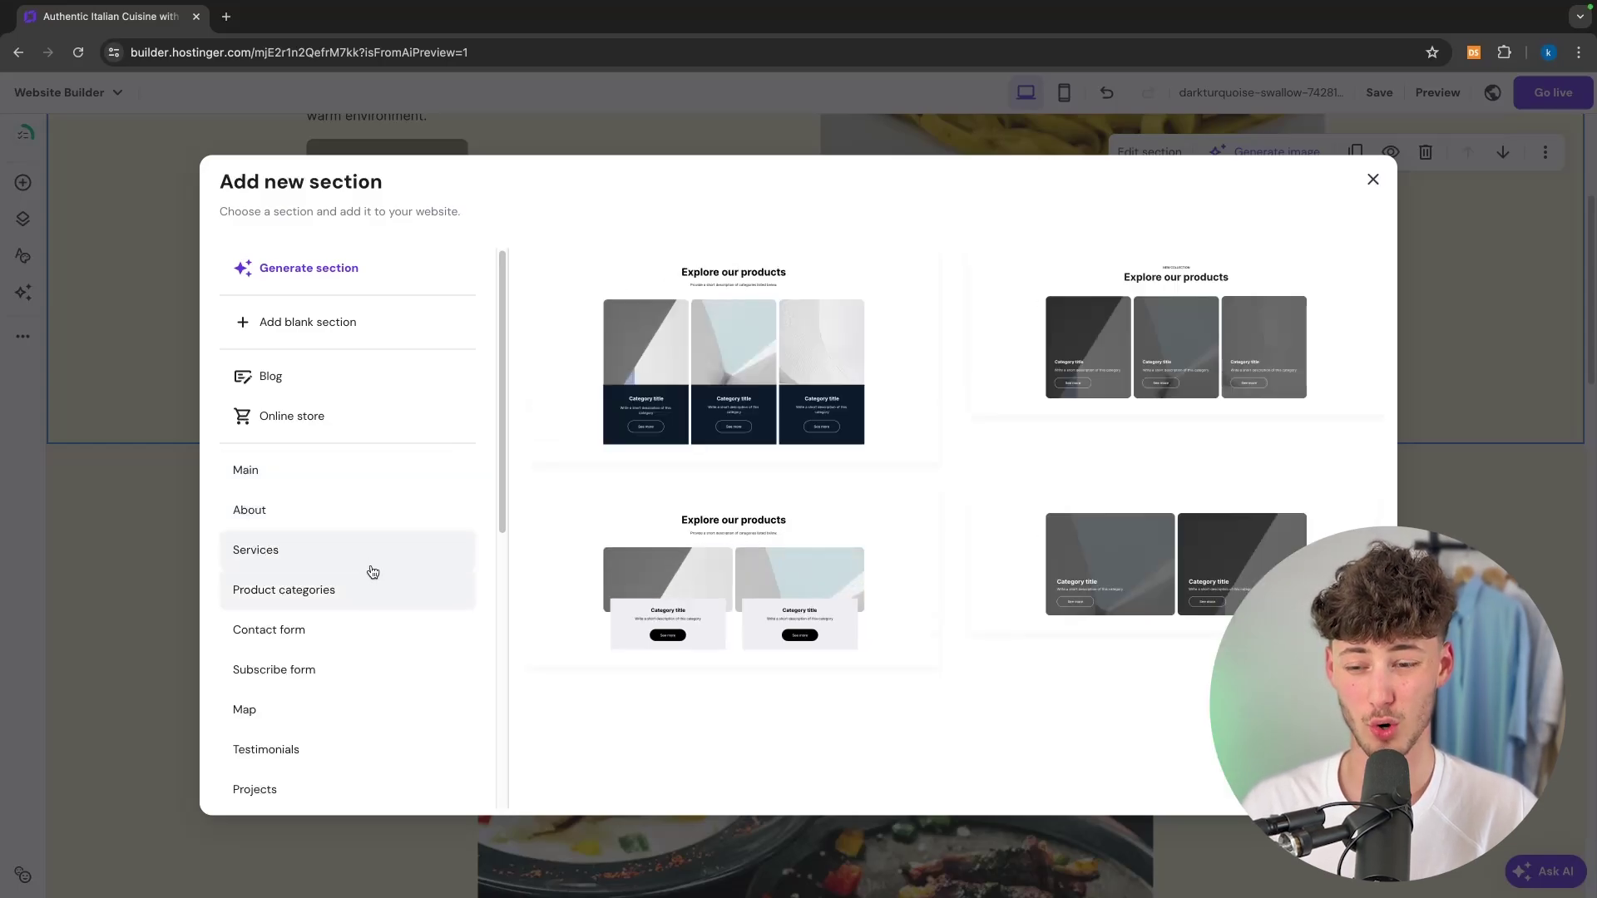
left_click(371, 556)
left_click(366, 628)
scroll(366, 627, "down", 1)
left_click(364, 571)
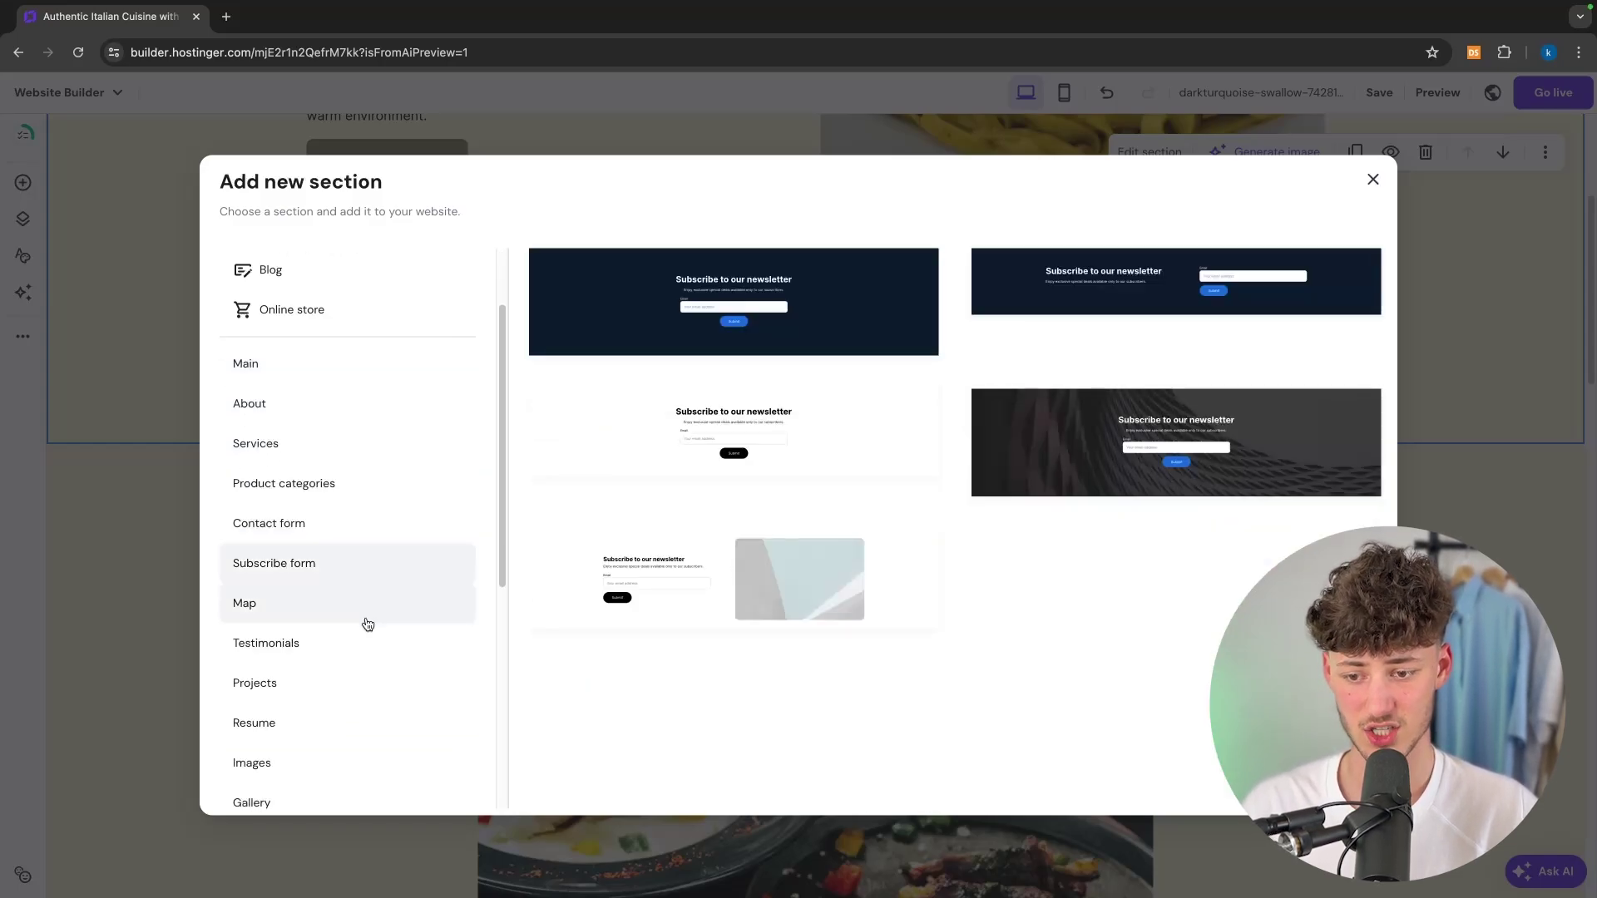
left_click(367, 643)
scroll(367, 649, "down", 2)
left_click(359, 574)
left_click(358, 550)
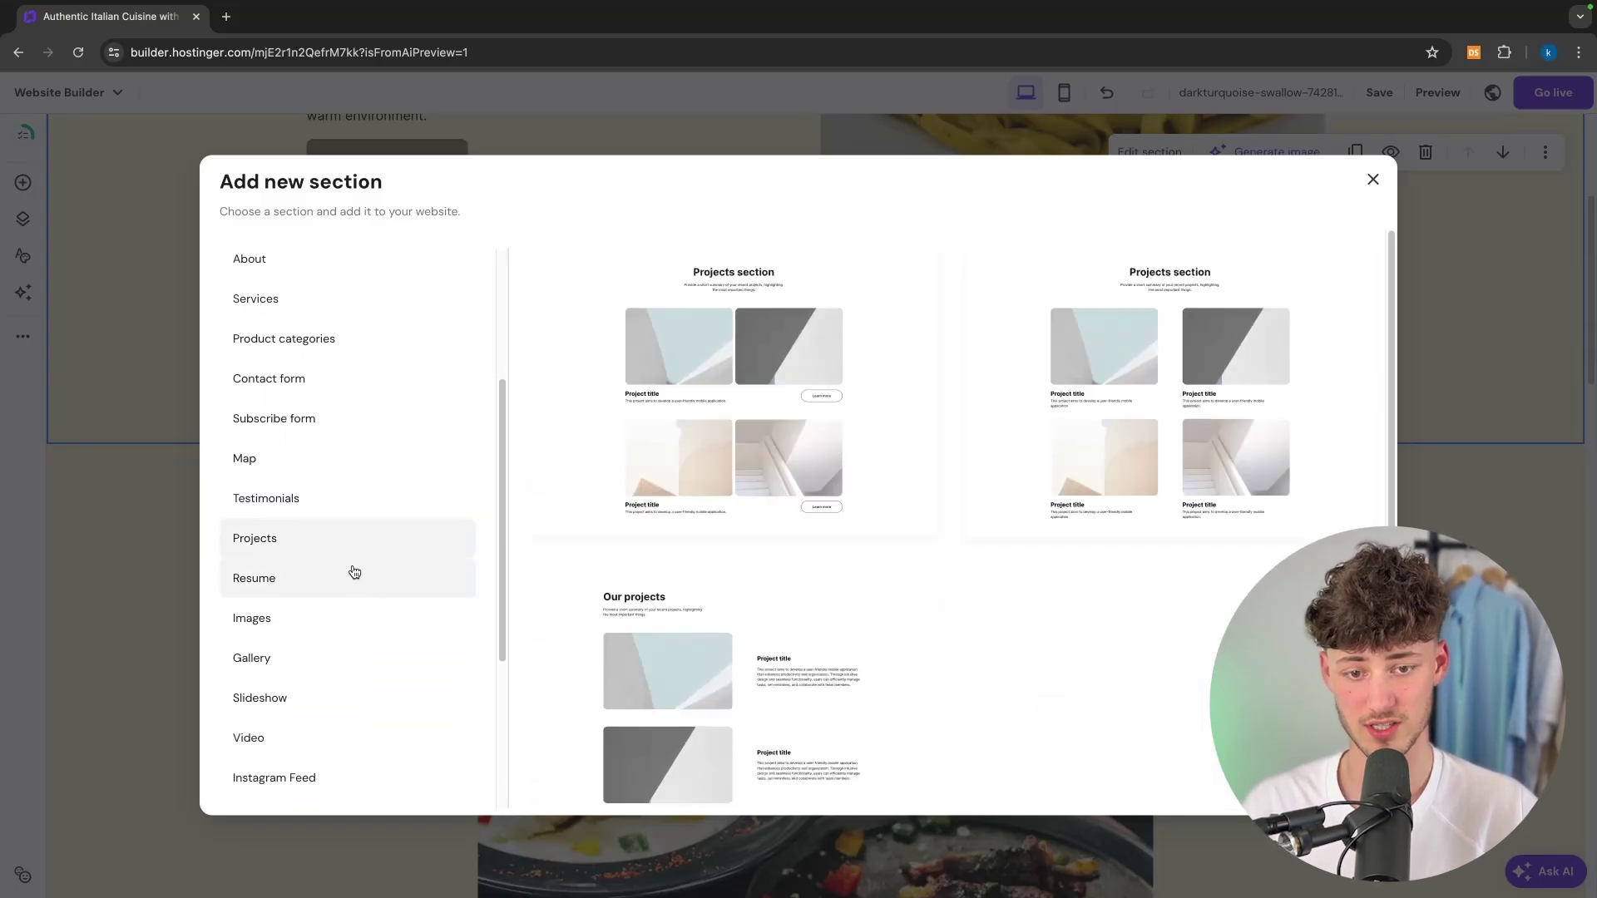
left_click(337, 665)
left_click(333, 697)
scroll(332, 696, "down", 1)
left_click(332, 694)
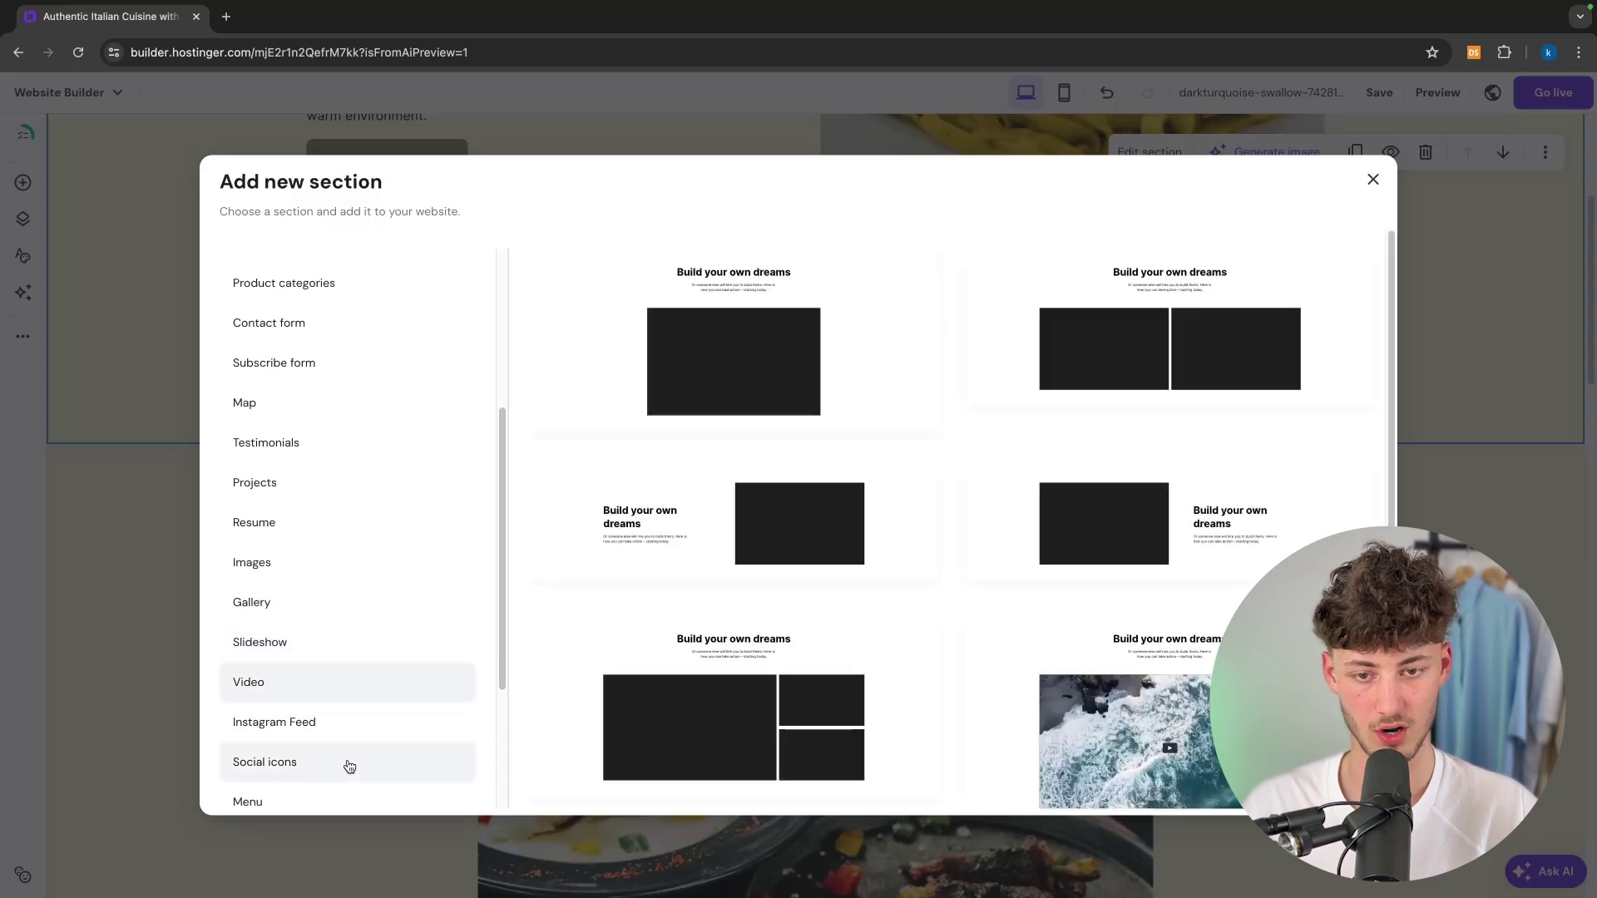
left_click(349, 766)
left_click(353, 720)
scroll(392, 521, "down", 3)
scroll(396, 506, "up", 6)
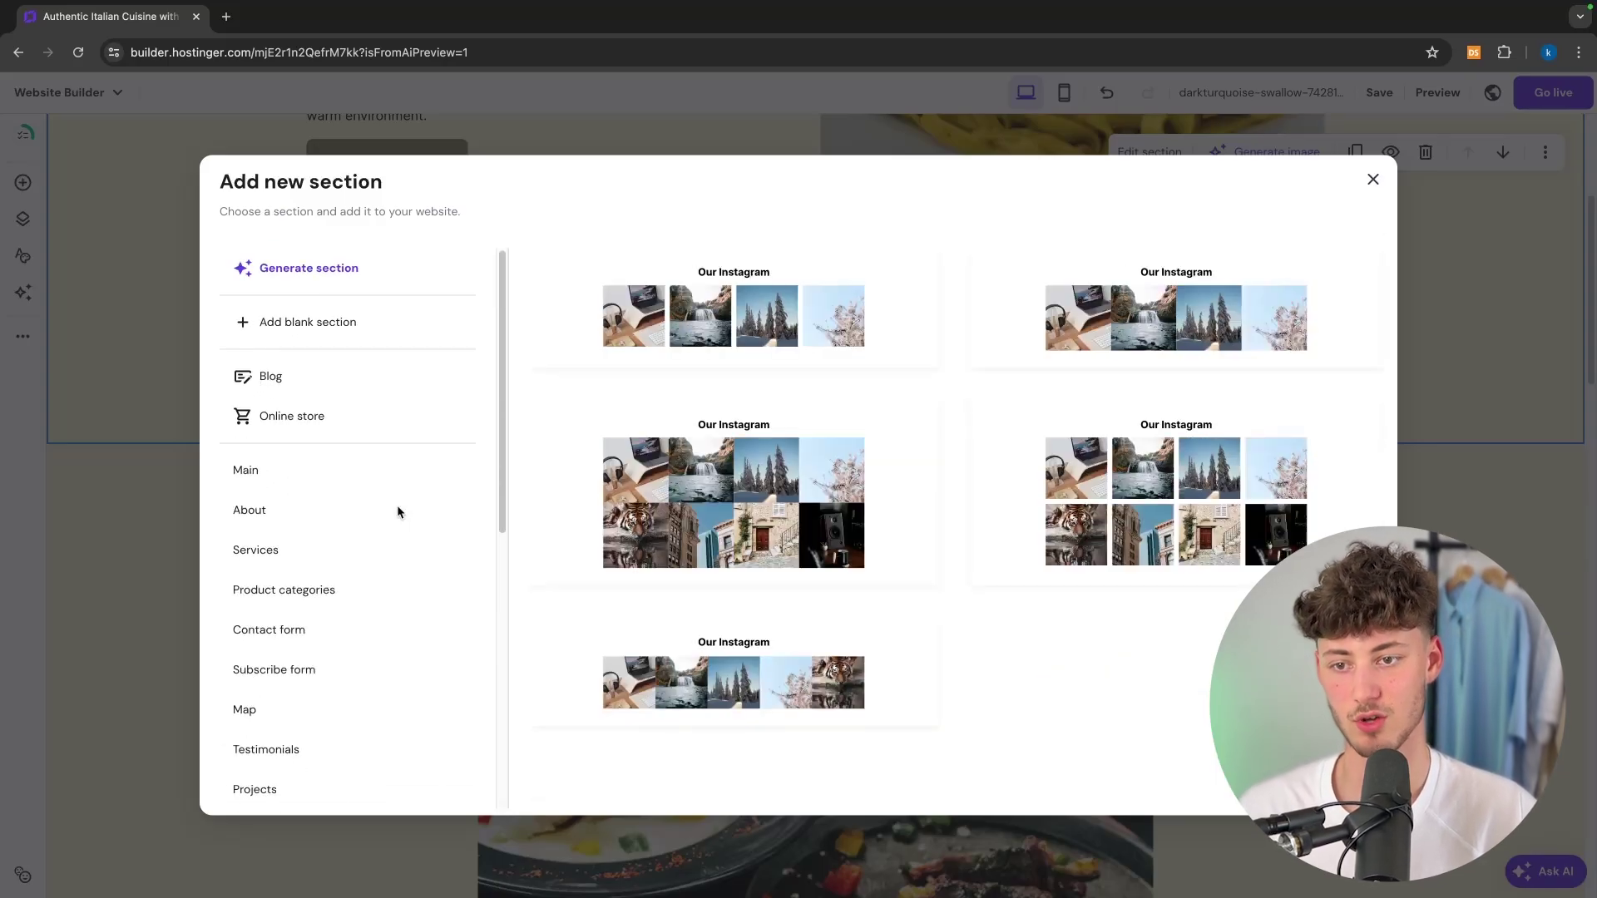
Generate a new section with AI from a pasted dining-options description
left_click(323, 270)
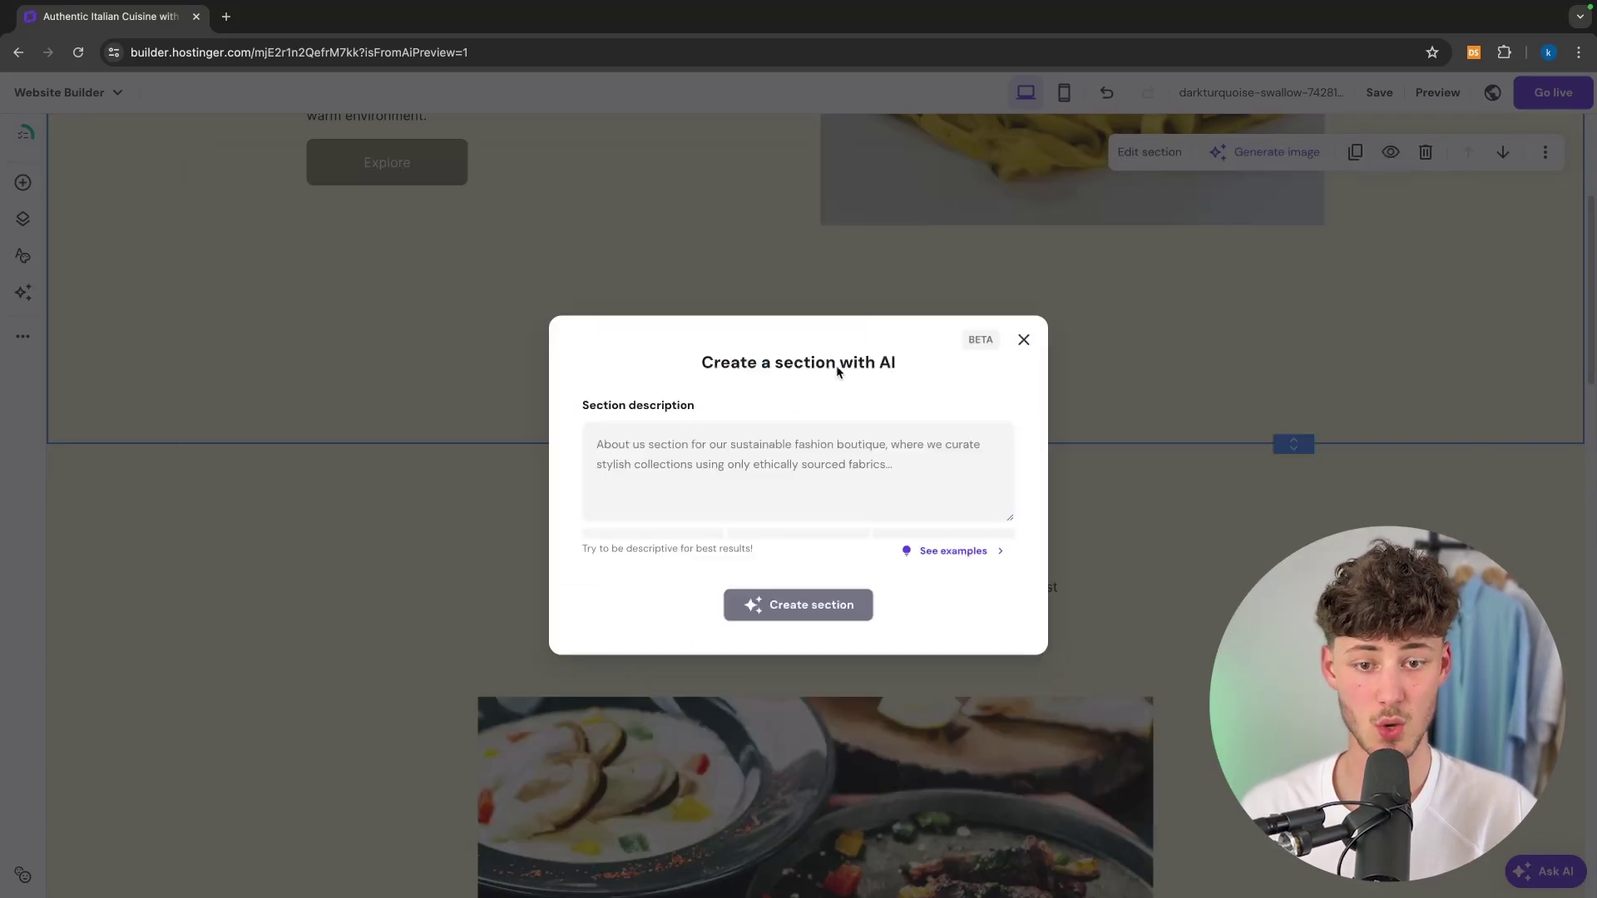
left_click_drag(697, 364, 986, 370)
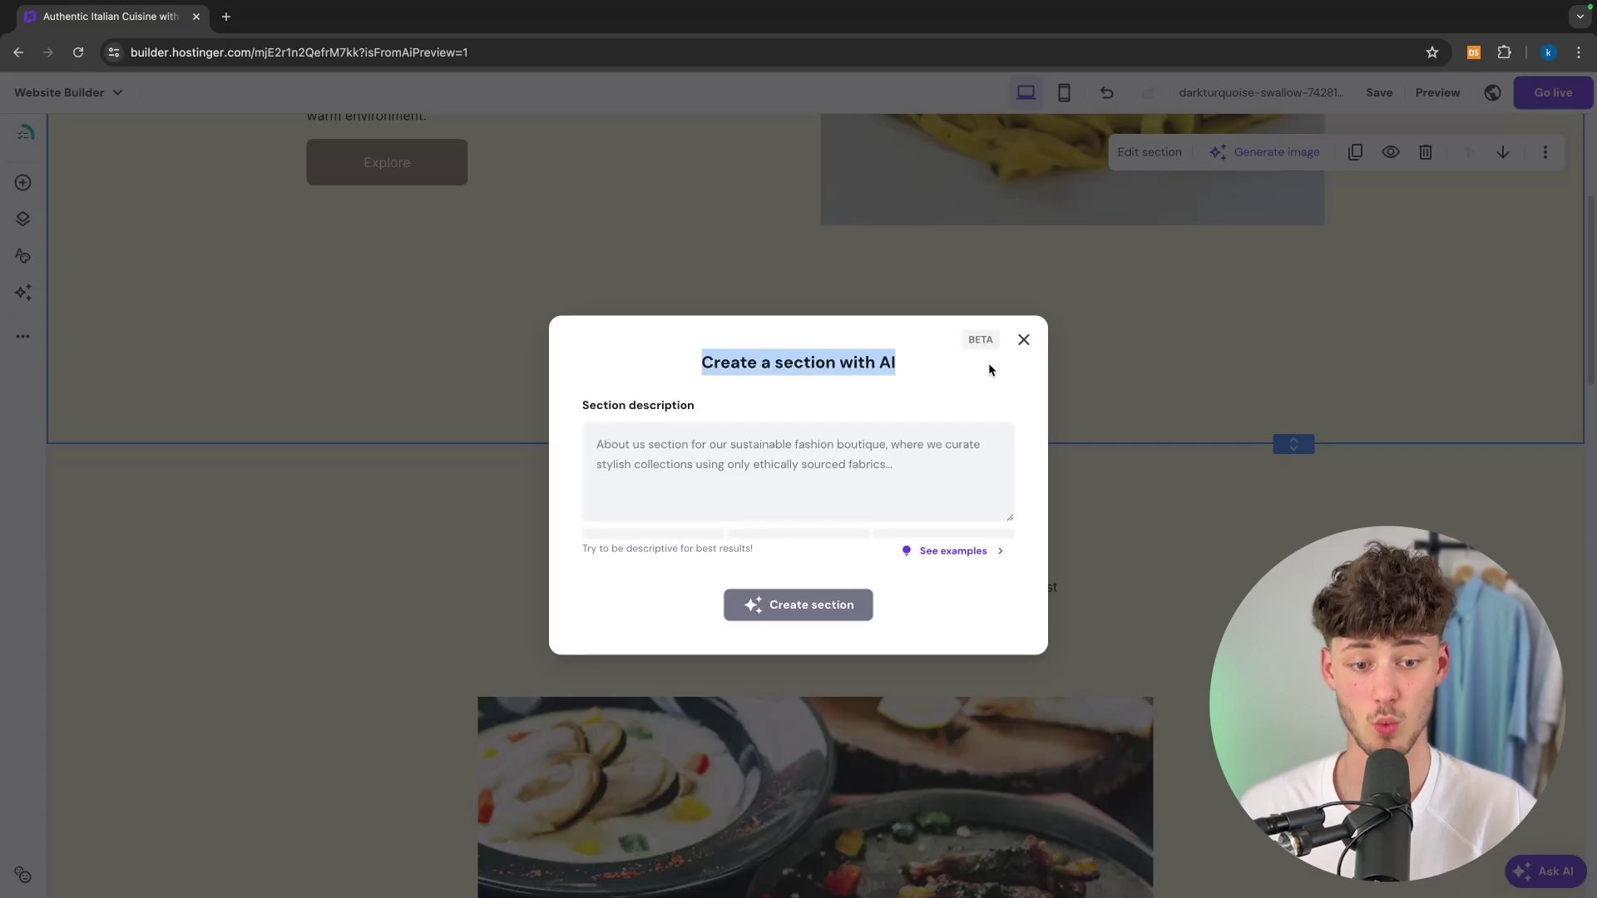
left_click(720, 499)
type("Create a section displaying or dining options - in the restaurant, in the garden, as well as at the terrace. Include or go to dishes like Pizza and Lasagna")
left_click_drag(721, 499, 545, 421)
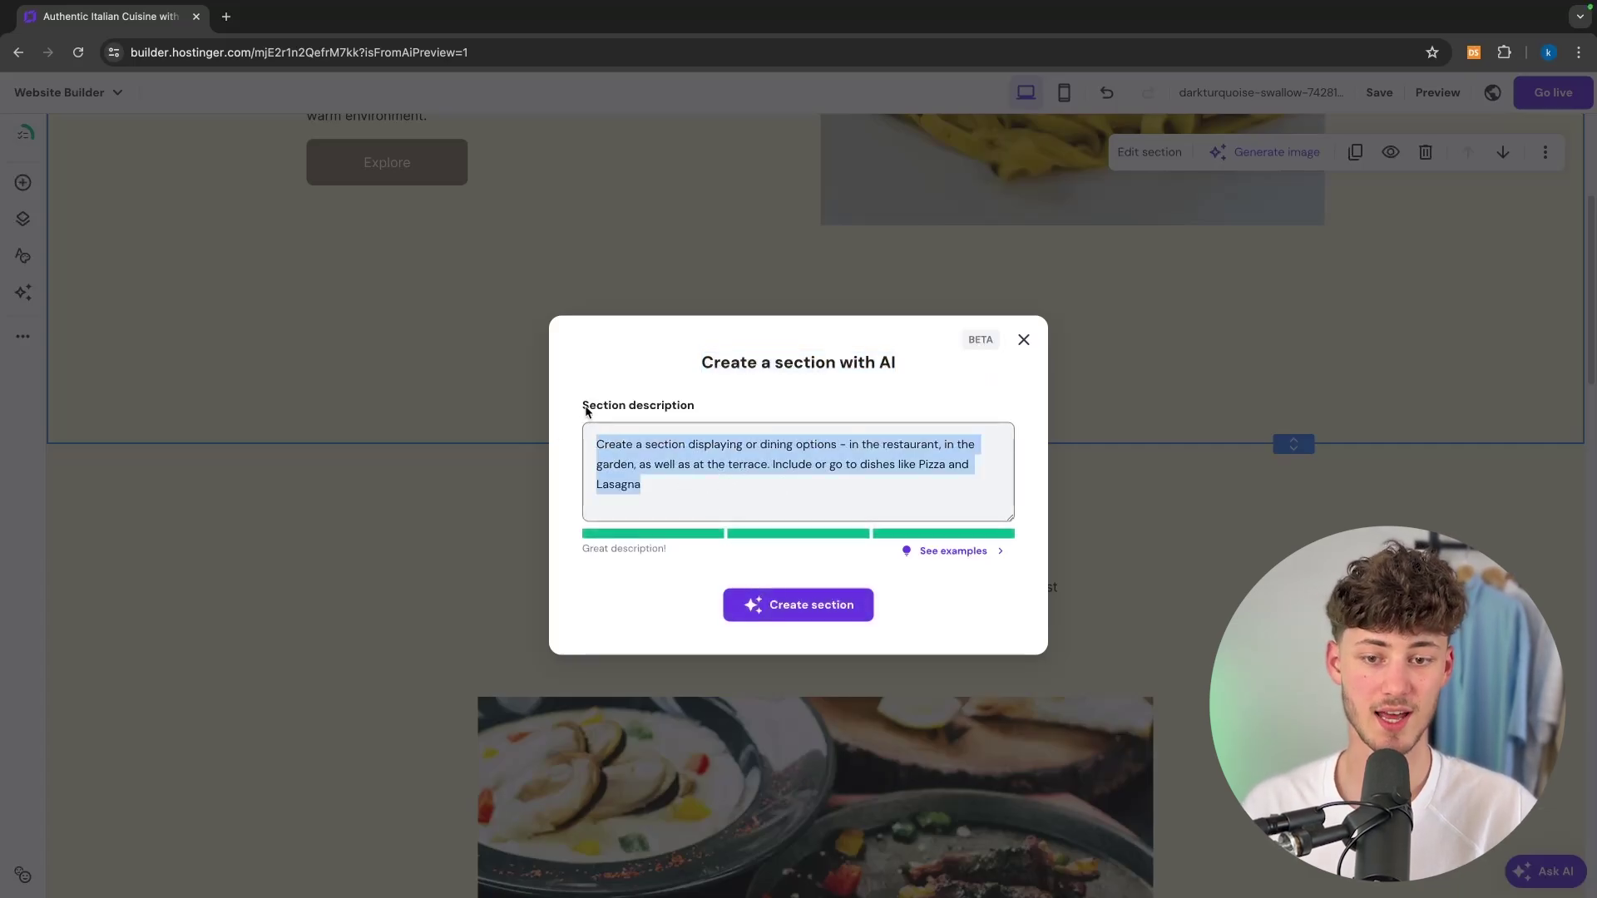
left_click(823, 622)
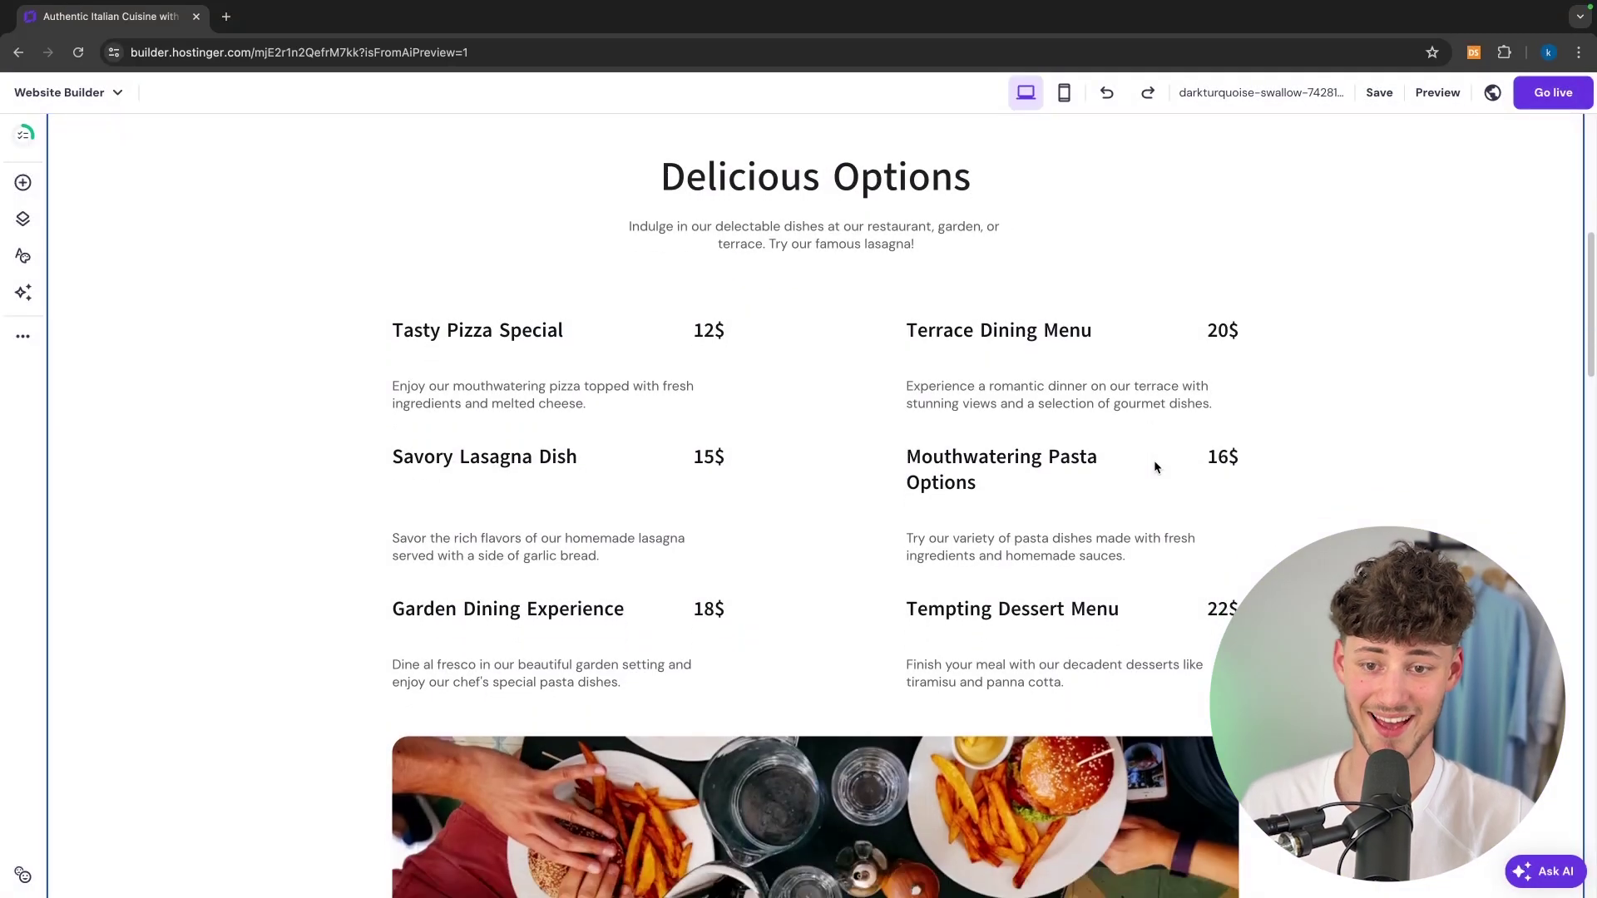
Make the Delicious Options food photo taller and narrow it into the right column
scroll(1155, 467, "down", 2)
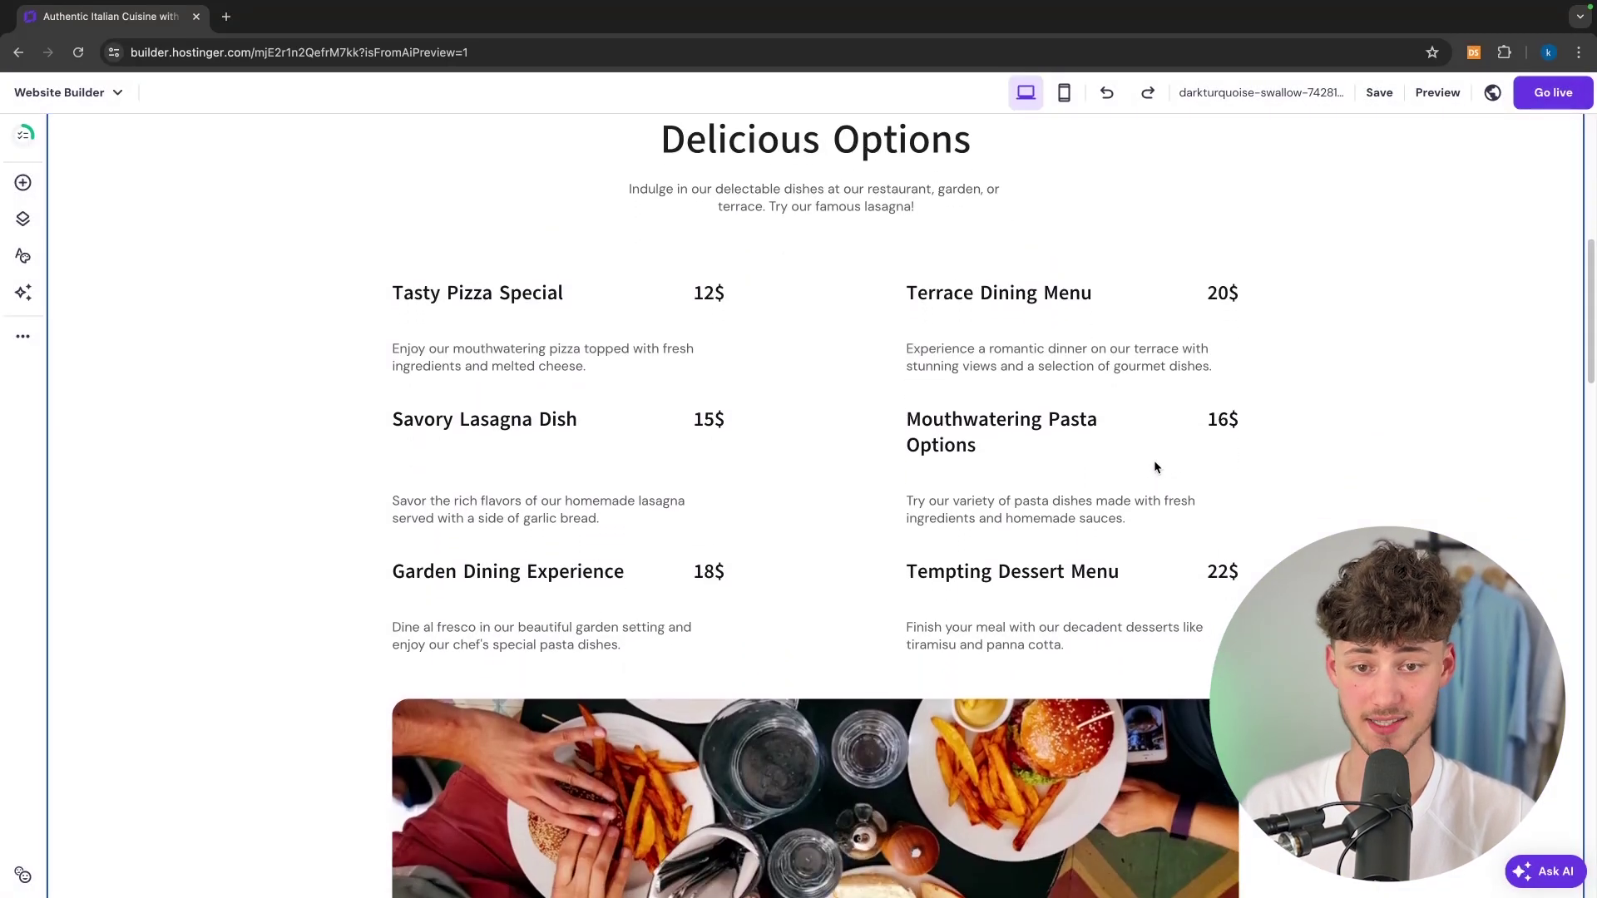
left_click(983, 657)
scroll(983, 657, "down", 2)
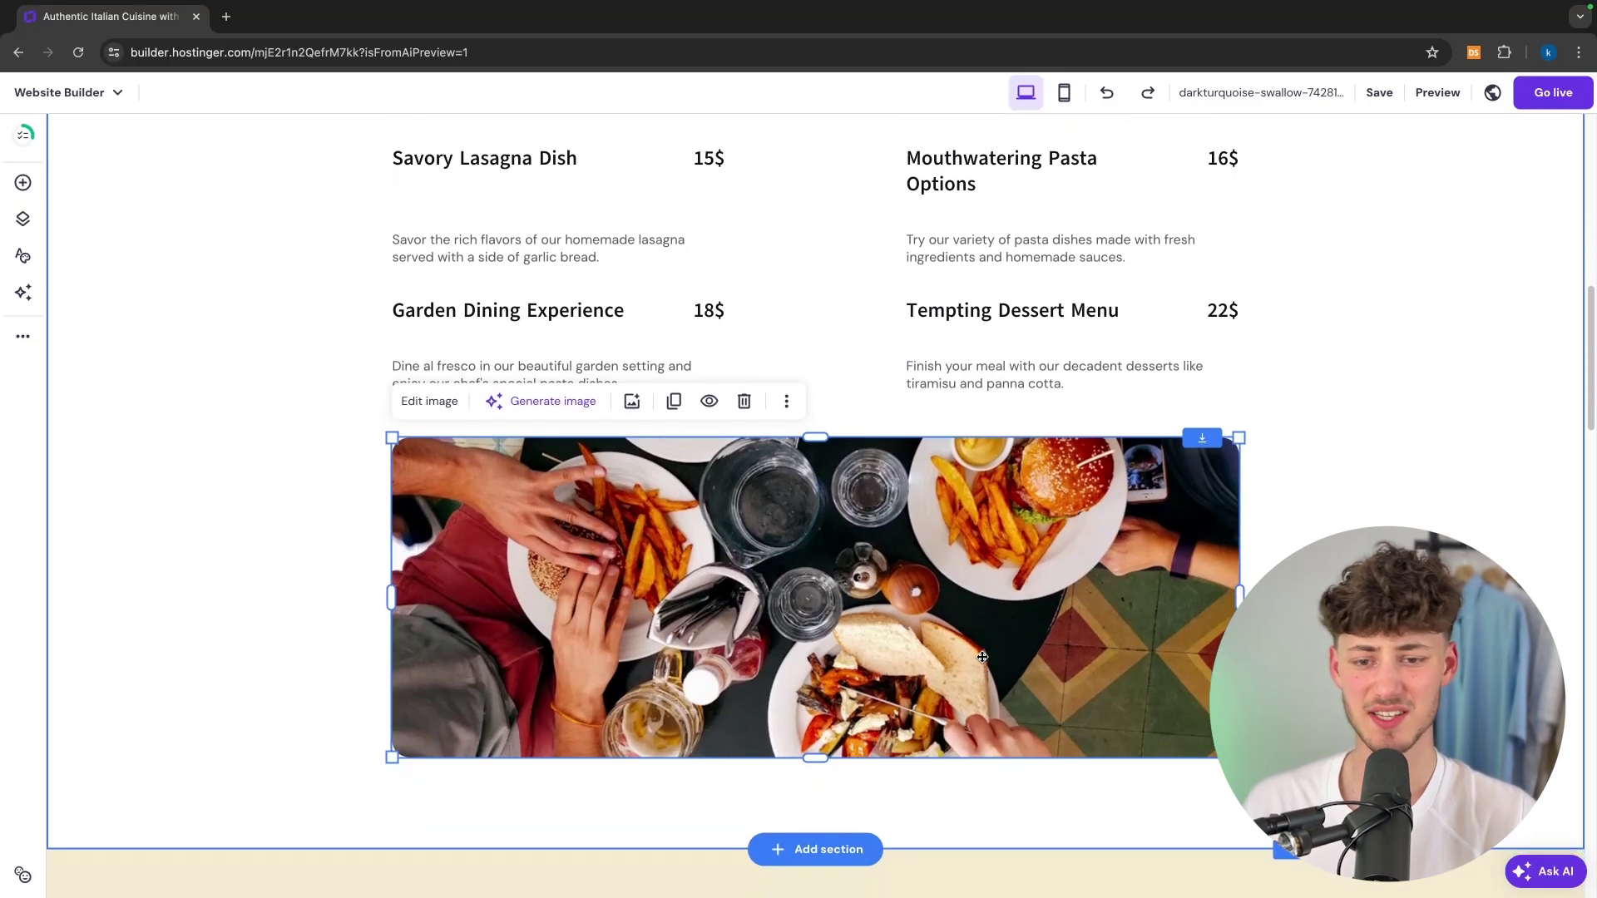
scroll(982, 657, "up", 2)
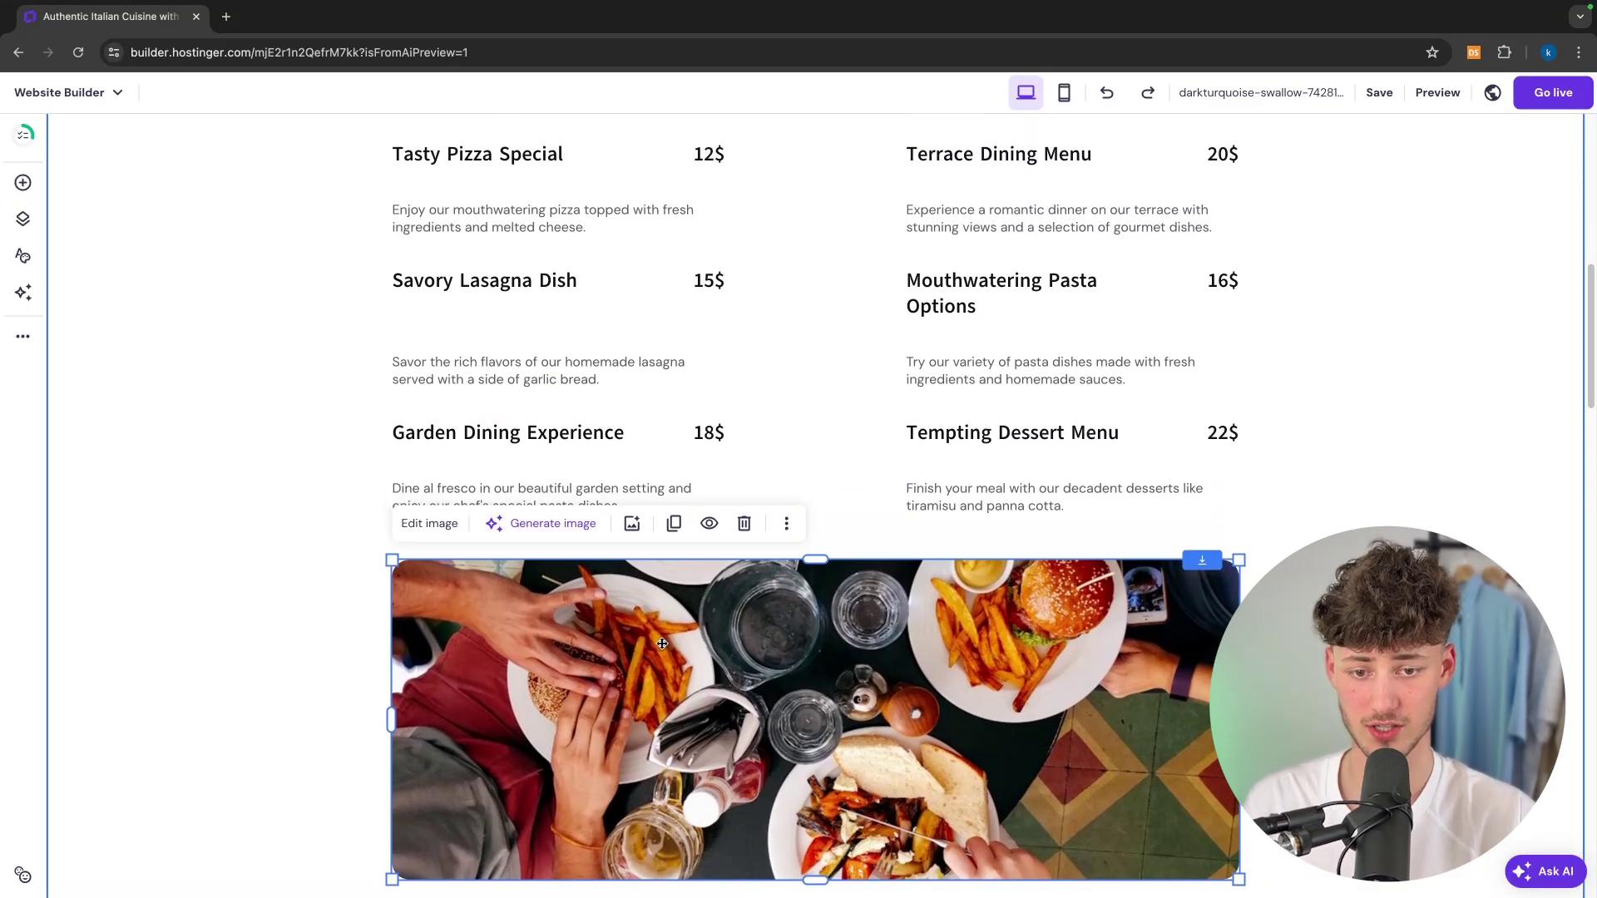
scroll(662, 643, "down", 3)
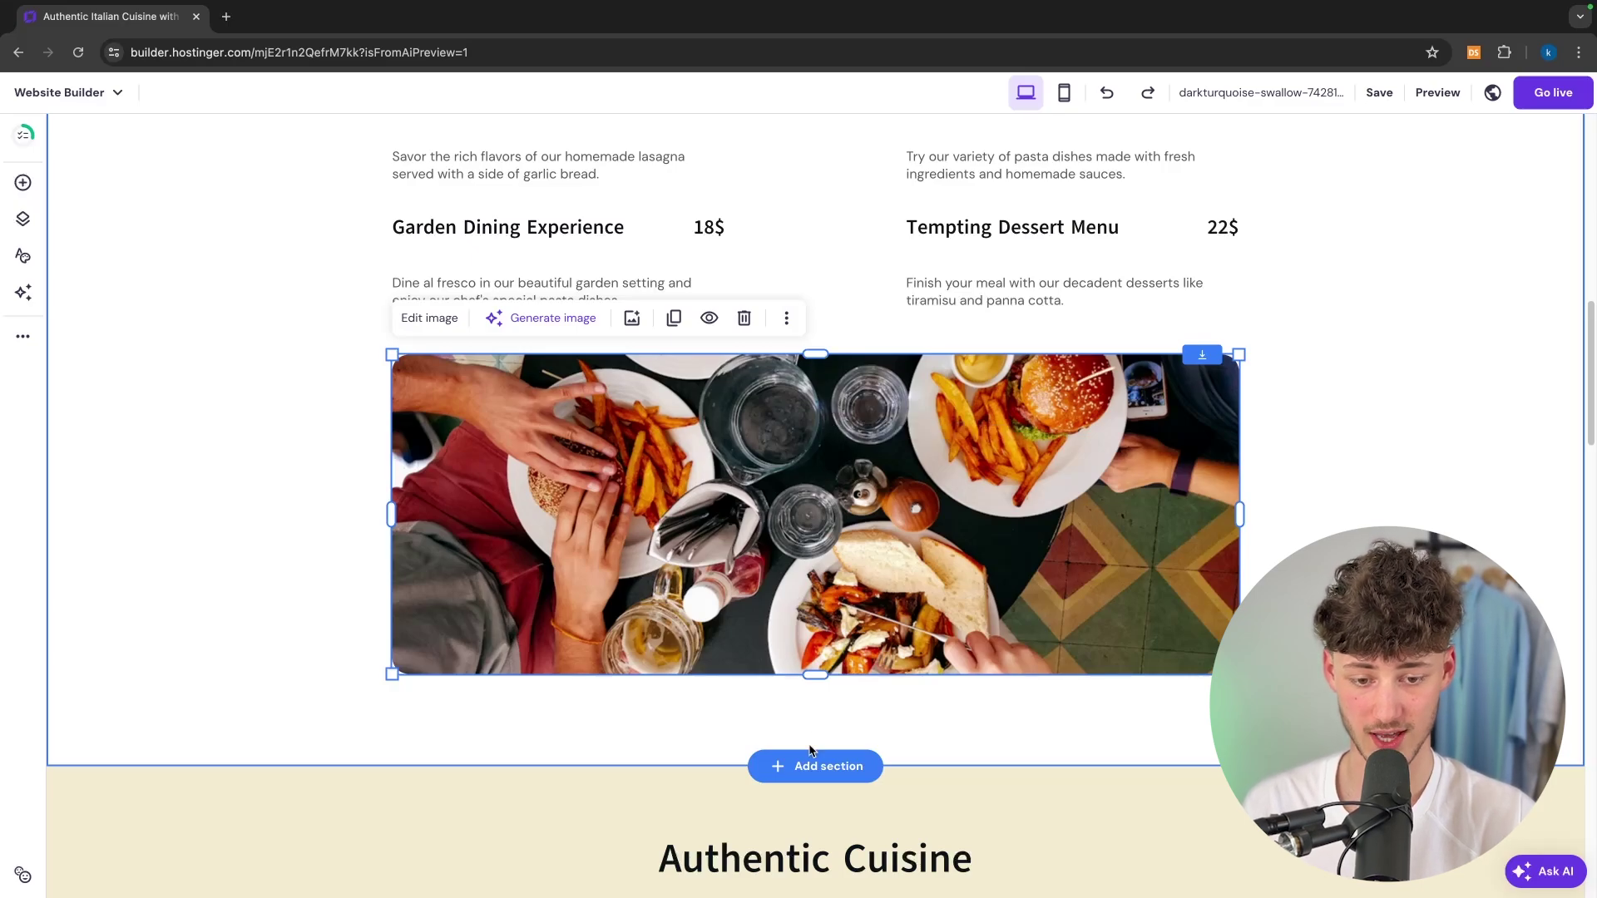
left_click_drag(810, 674, 813, 733)
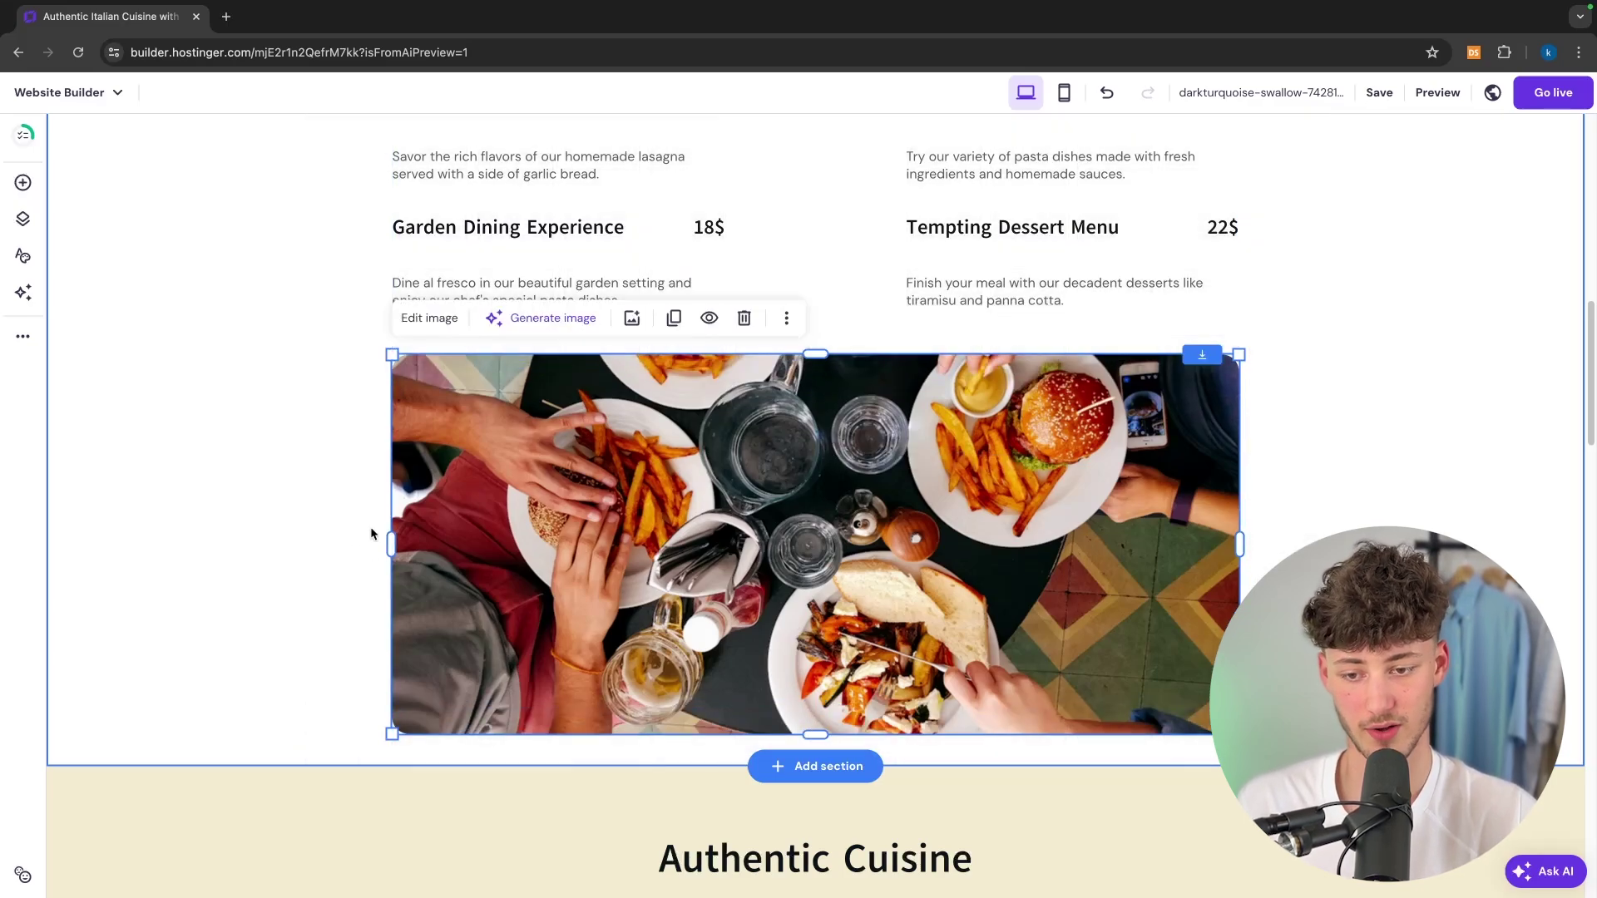
left_click_drag(392, 542, 967, 568)
Move the Dine al fresco text, Garden Dining Experience title and 18$ price beside the photo
left_click(560, 283)
left_click_drag(559, 283, 571, 646)
left_click_drag(499, 233, 499, 586)
left_click_drag(714, 248, 702, 577)
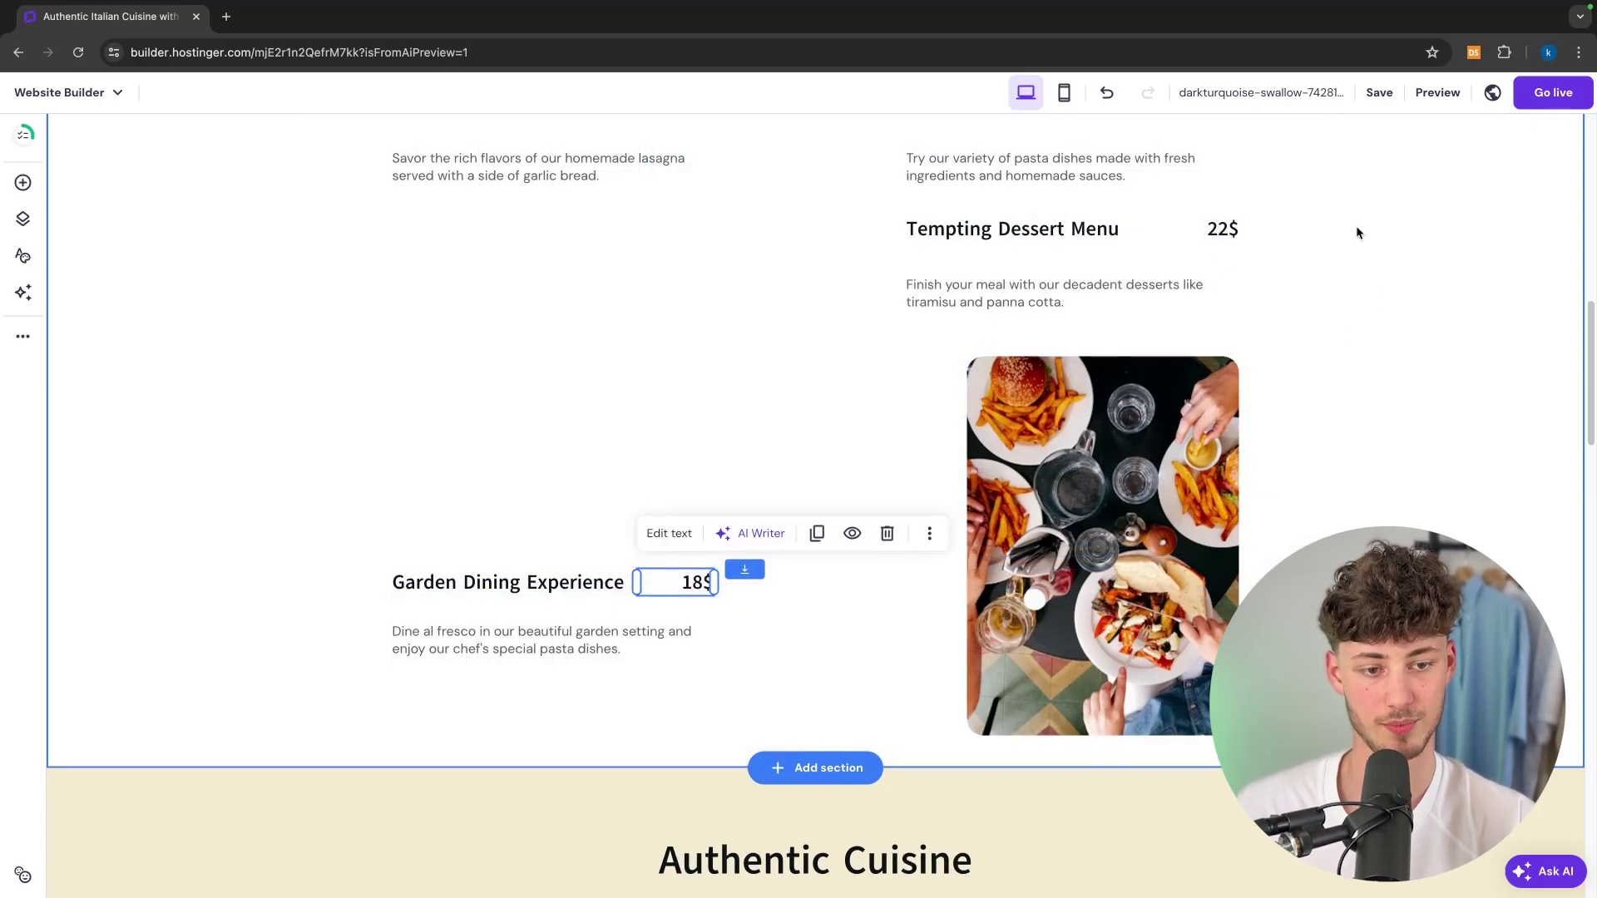
scroll(1356, 226, "up", 15)
scroll(1356, 227, "up", 1)
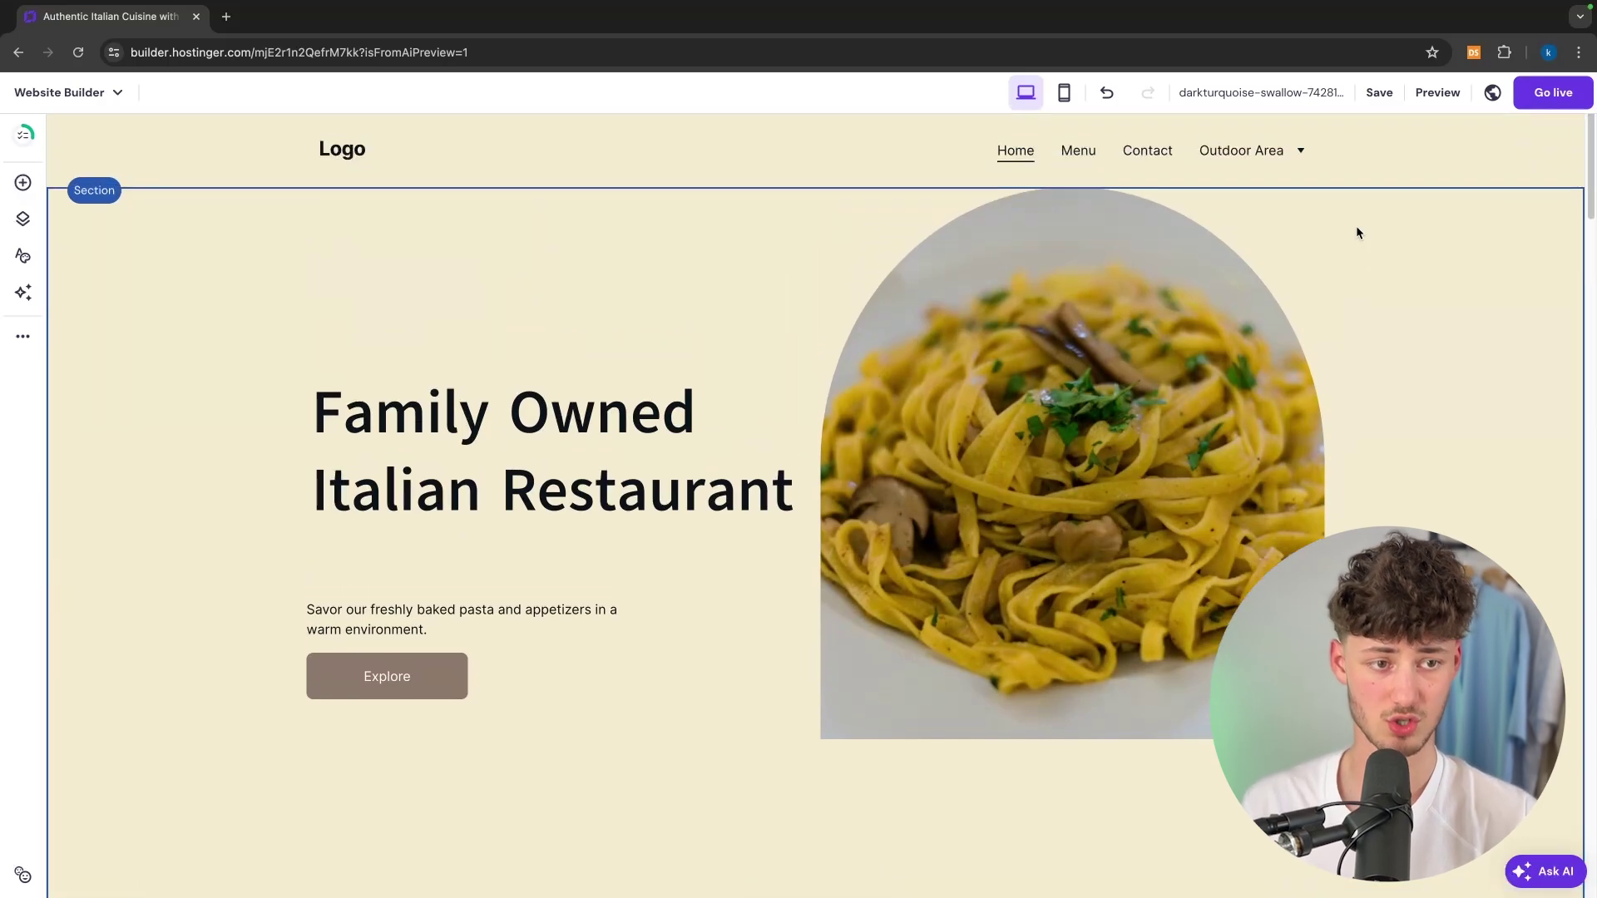
Scroll through the homepage in mobile layout, then switch back to desktop view
left_click(1067, 93)
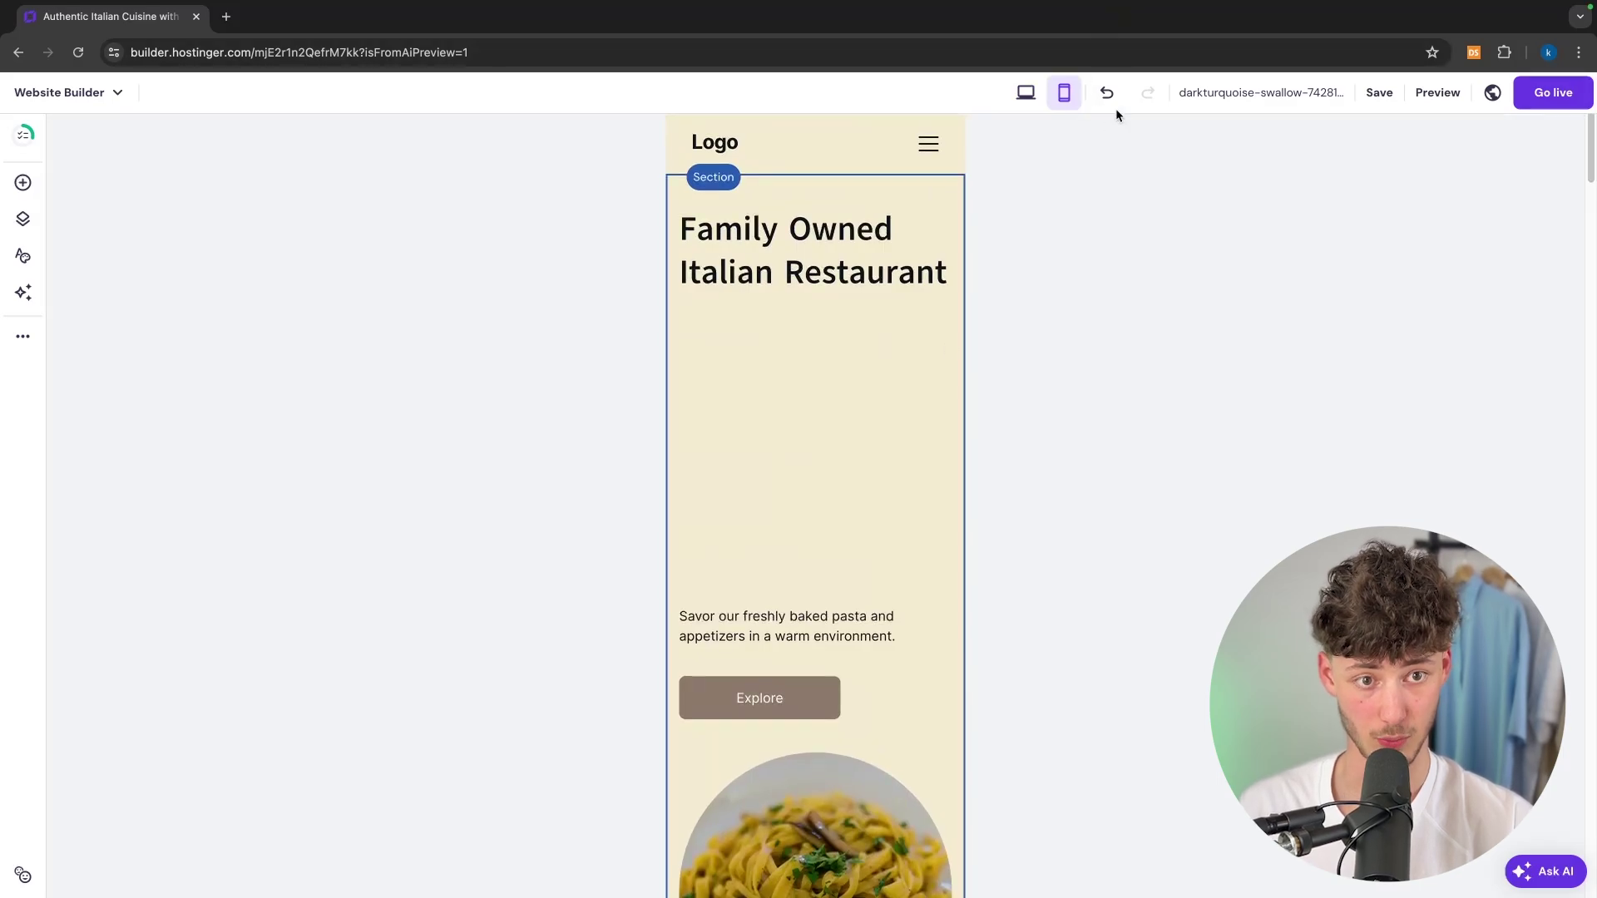
left_click(1024, 93)
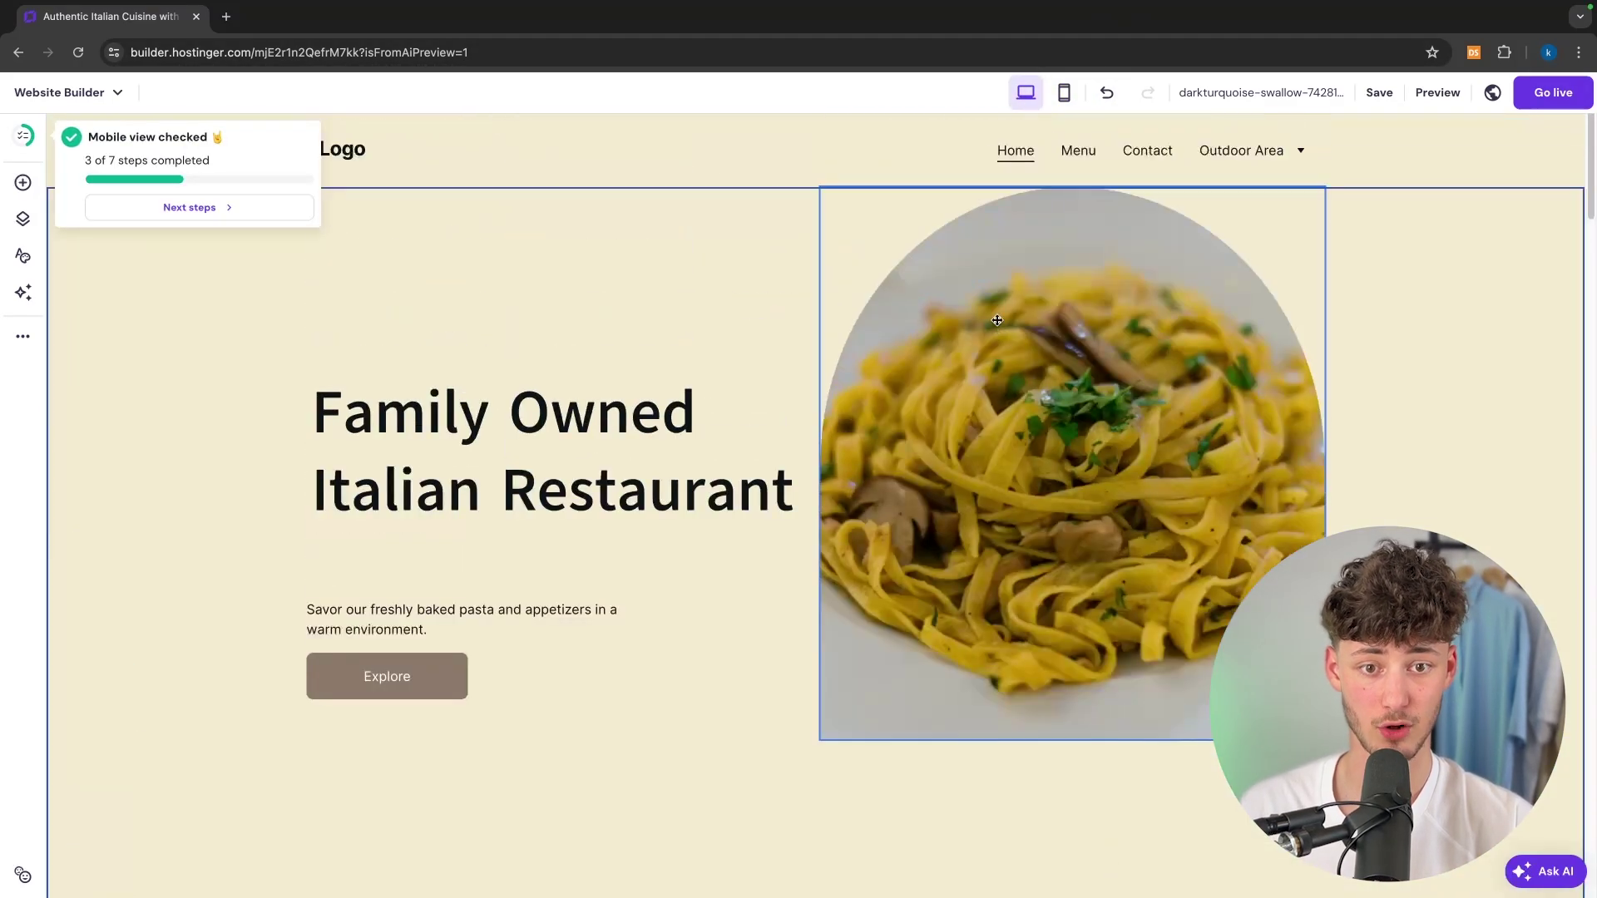
left_click(1067, 90)
scroll(956, 570, "down", 10)
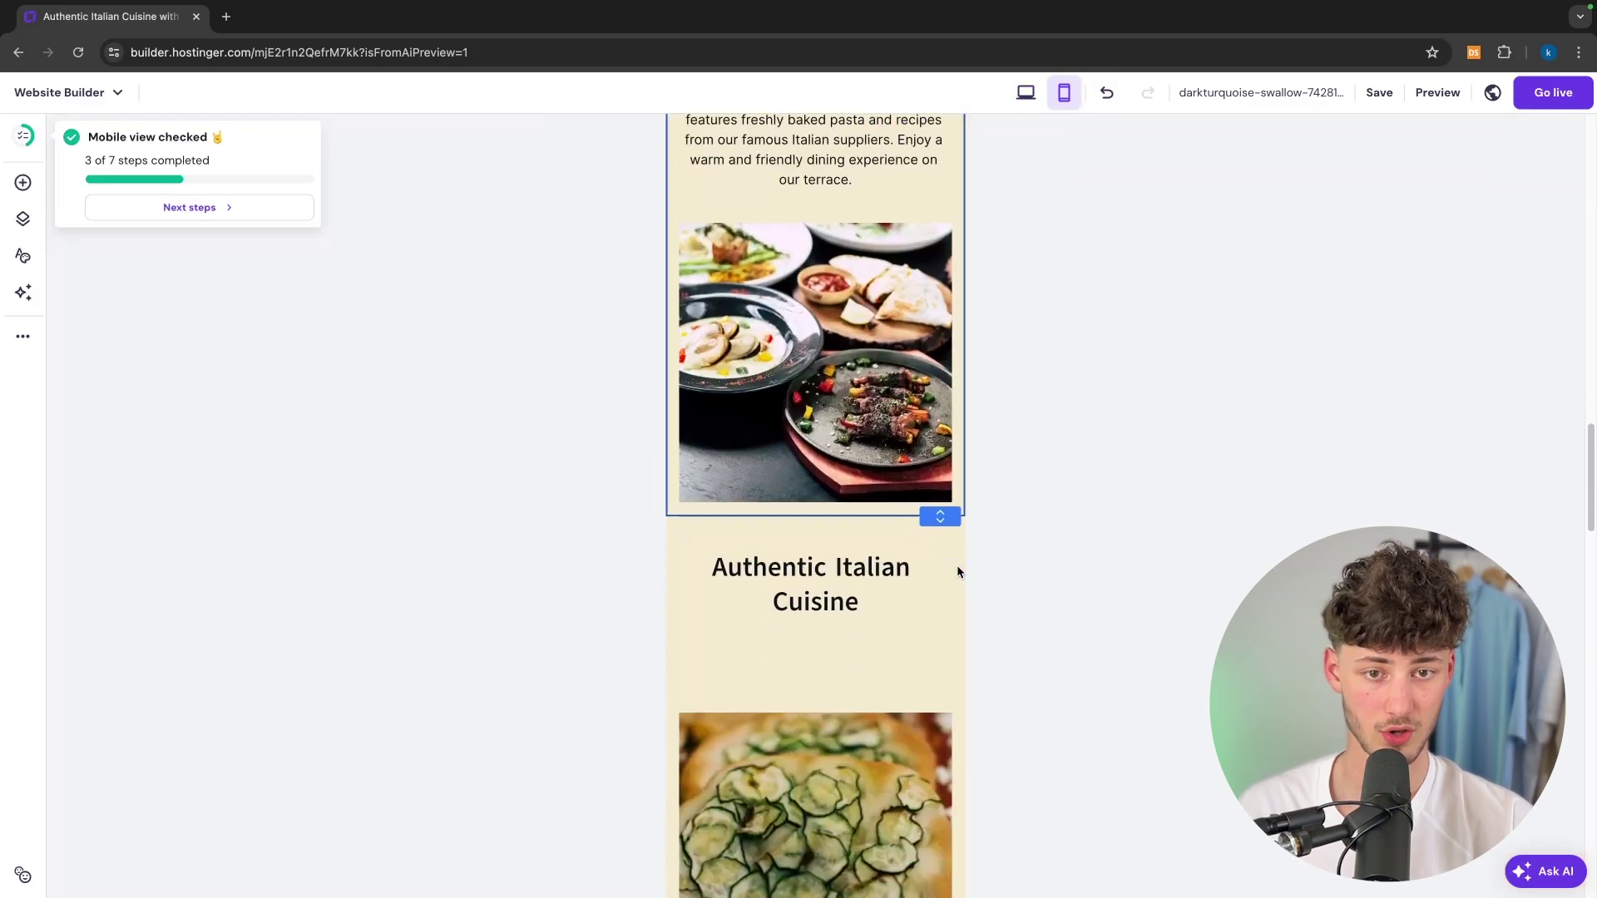
scroll(956, 572, "down", 15)
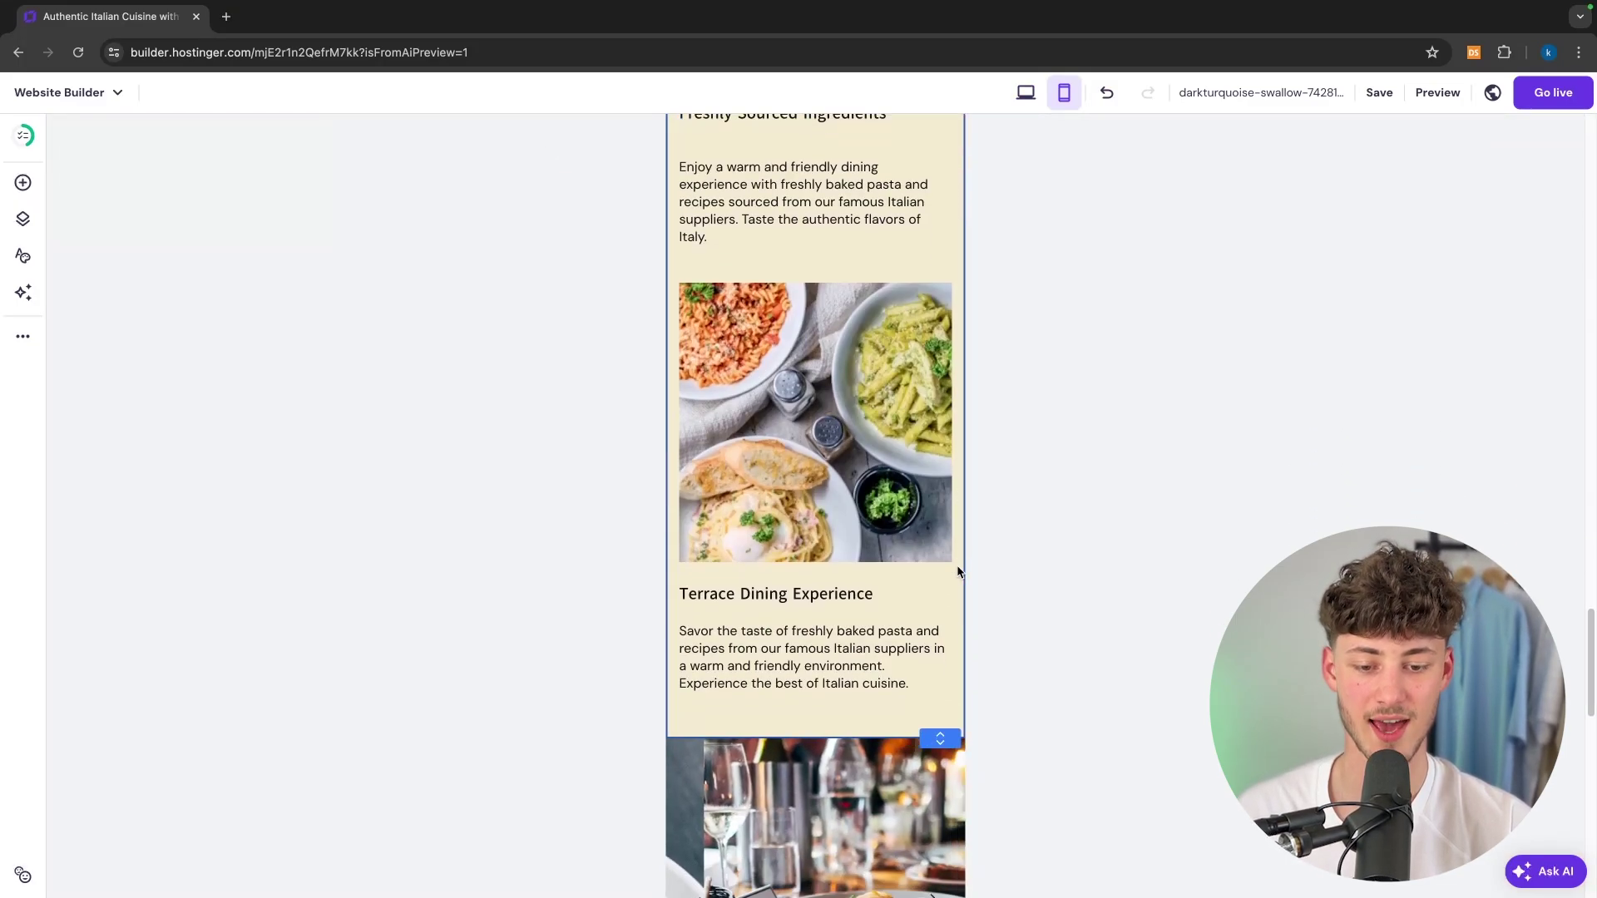
scroll(956, 570, "down", 10)
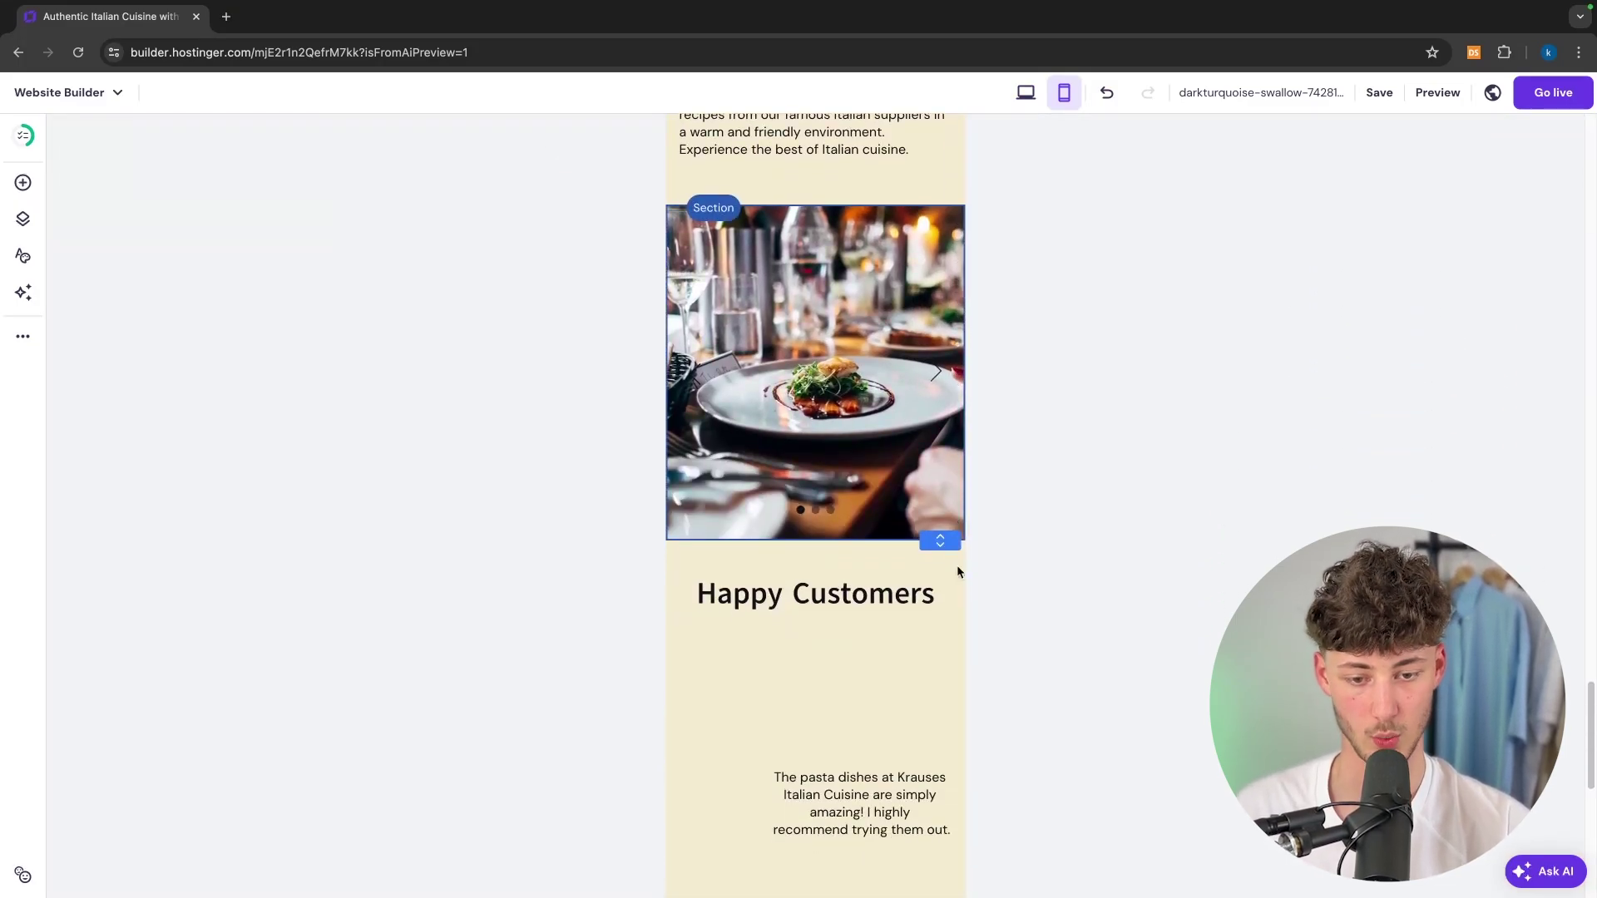
scroll(956, 570, "down", 10)
scroll(956, 571, "up", 20)
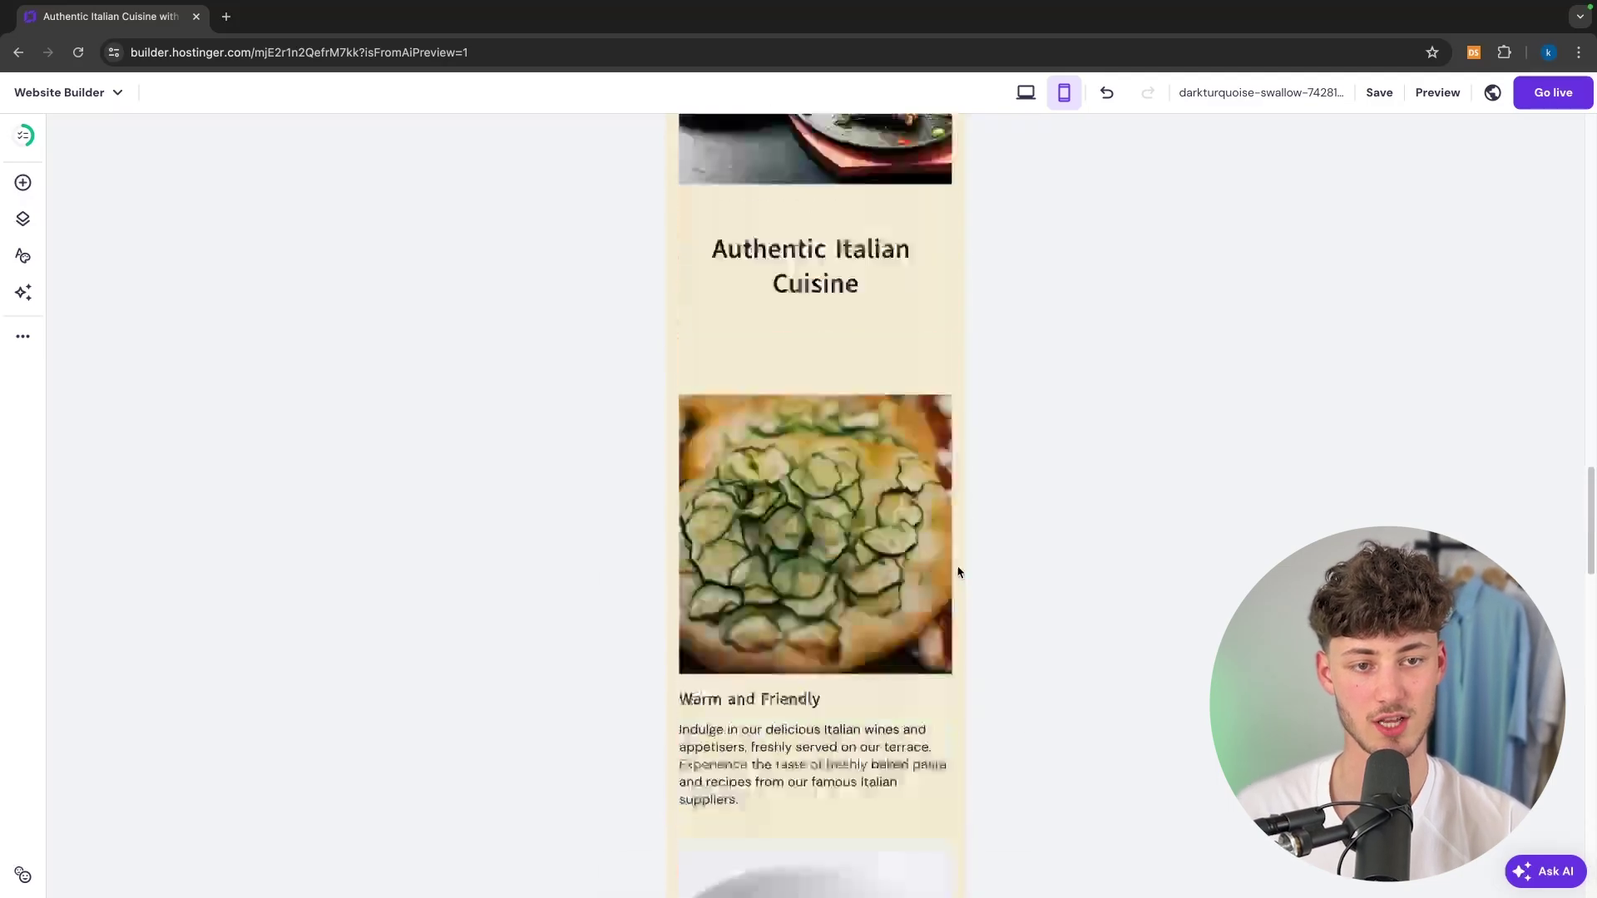
scroll(956, 566, "up", 4)
scroll(956, 570, "down", 10)
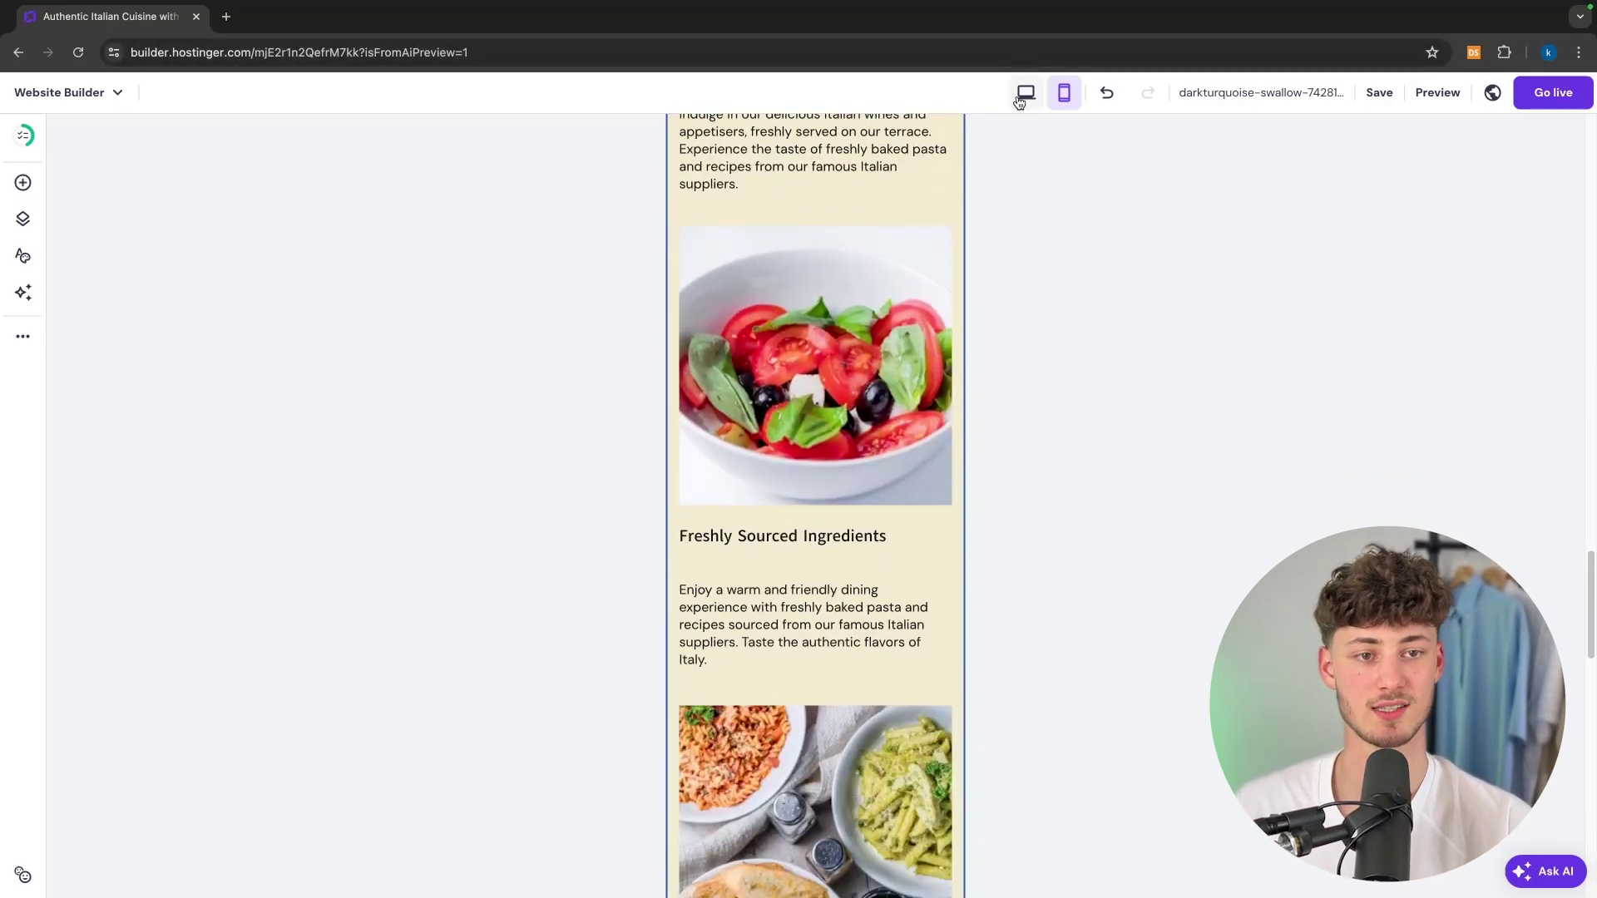
left_click(1024, 94)
scroll(1157, 471, "up", 10)
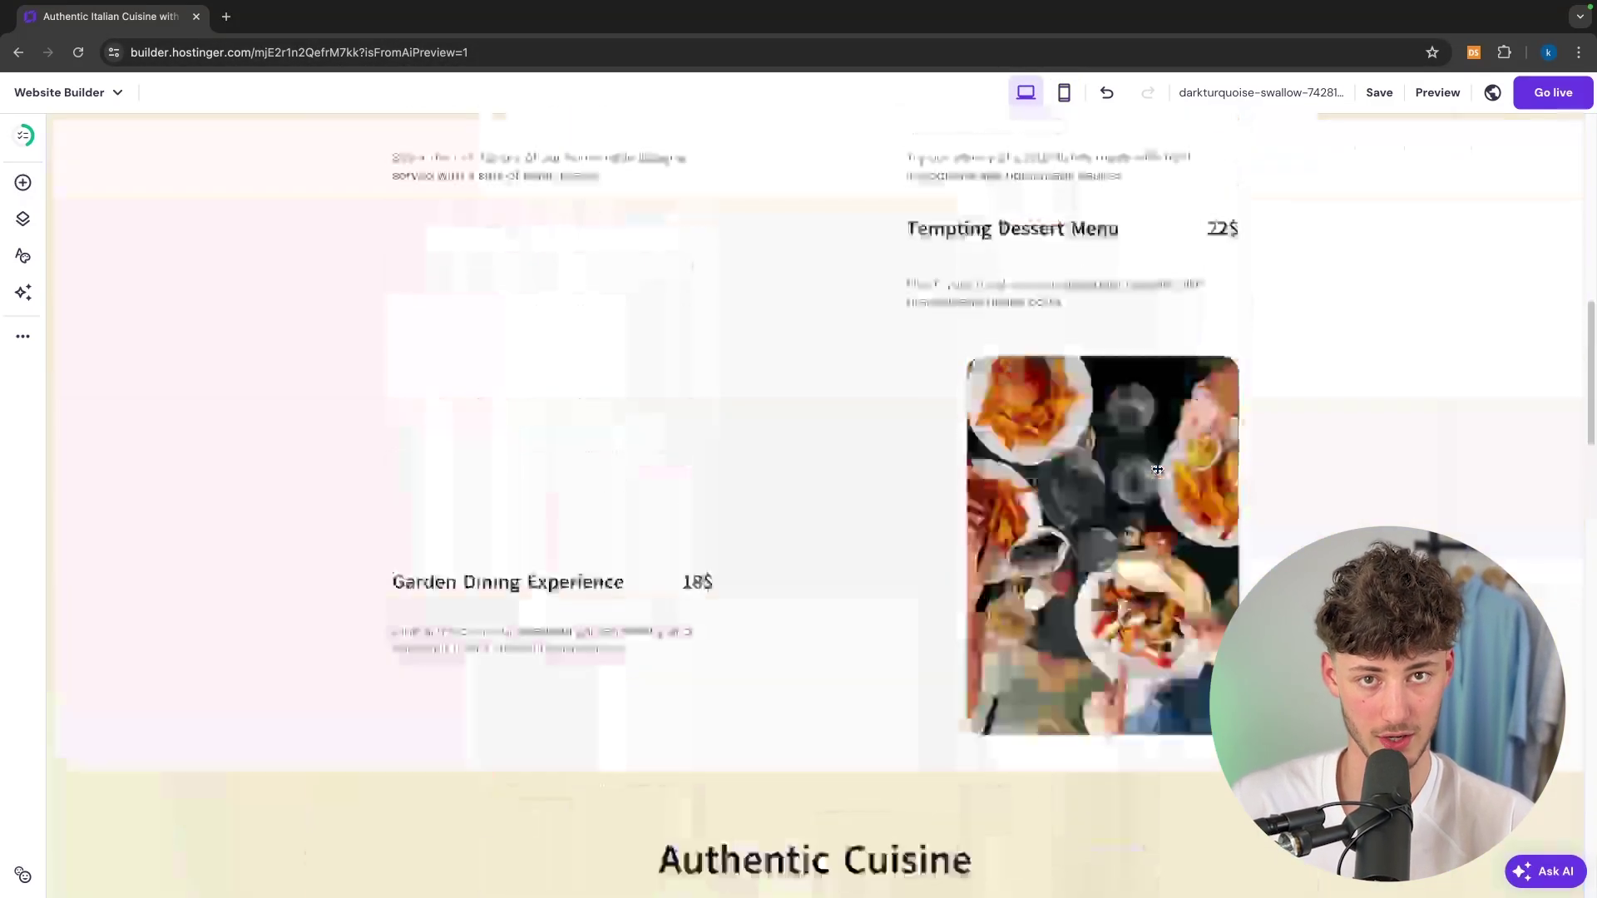
scroll(1157, 471, "up", 10)
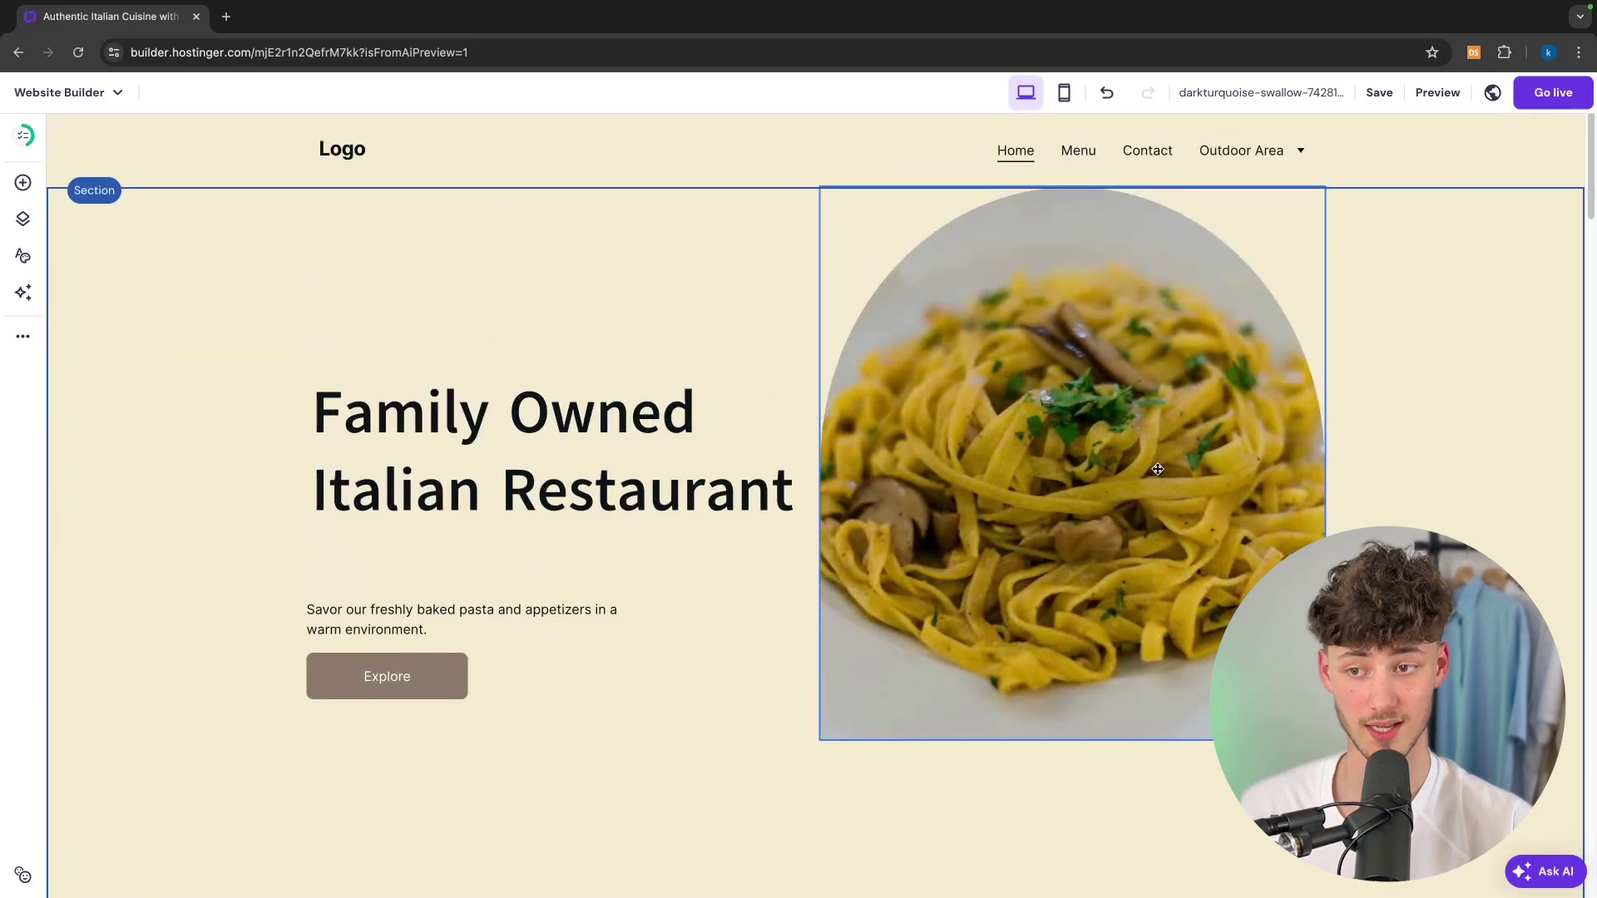
Select the hero, view the AI tools list, then show the More menu from Blog to Manage backups
left_click(464, 296)
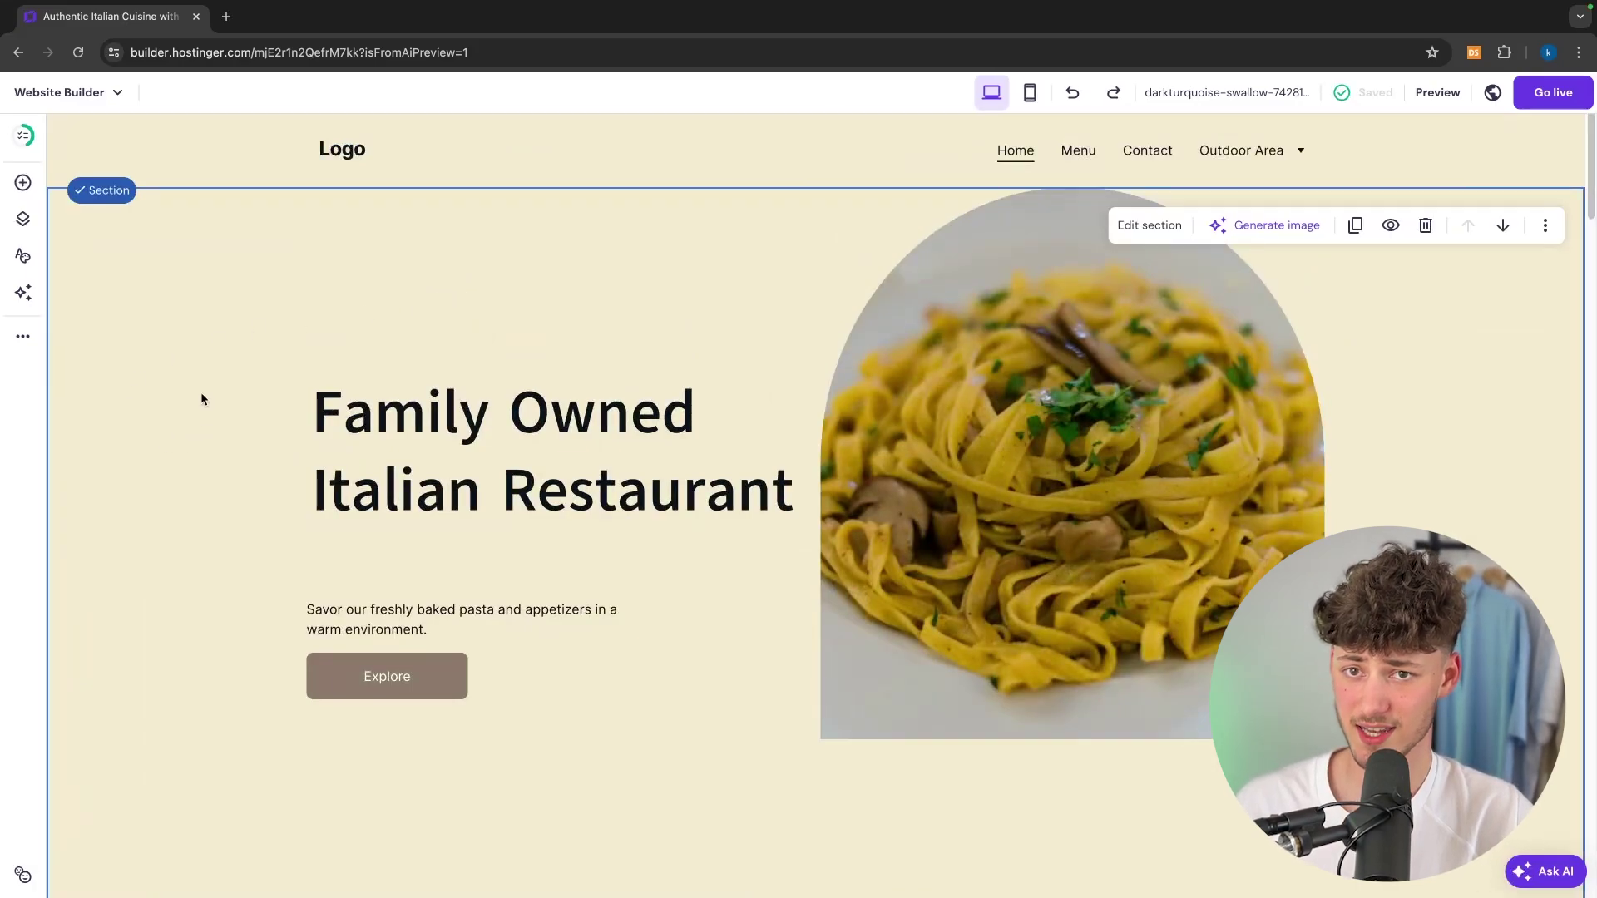
left_click(23, 292)
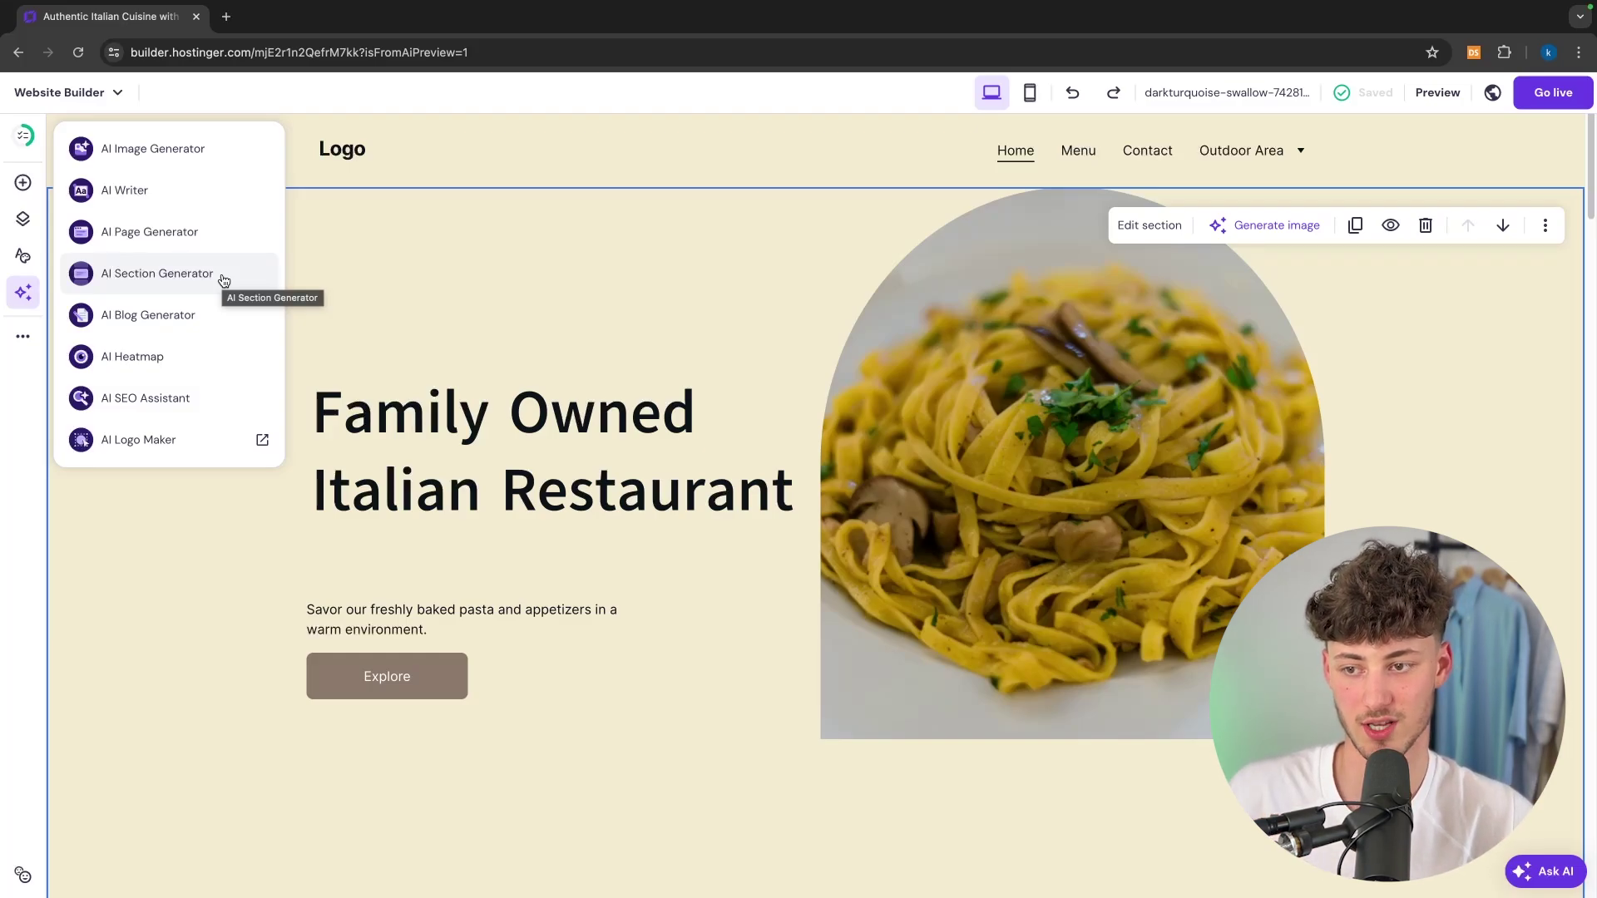
left_click(22, 337)
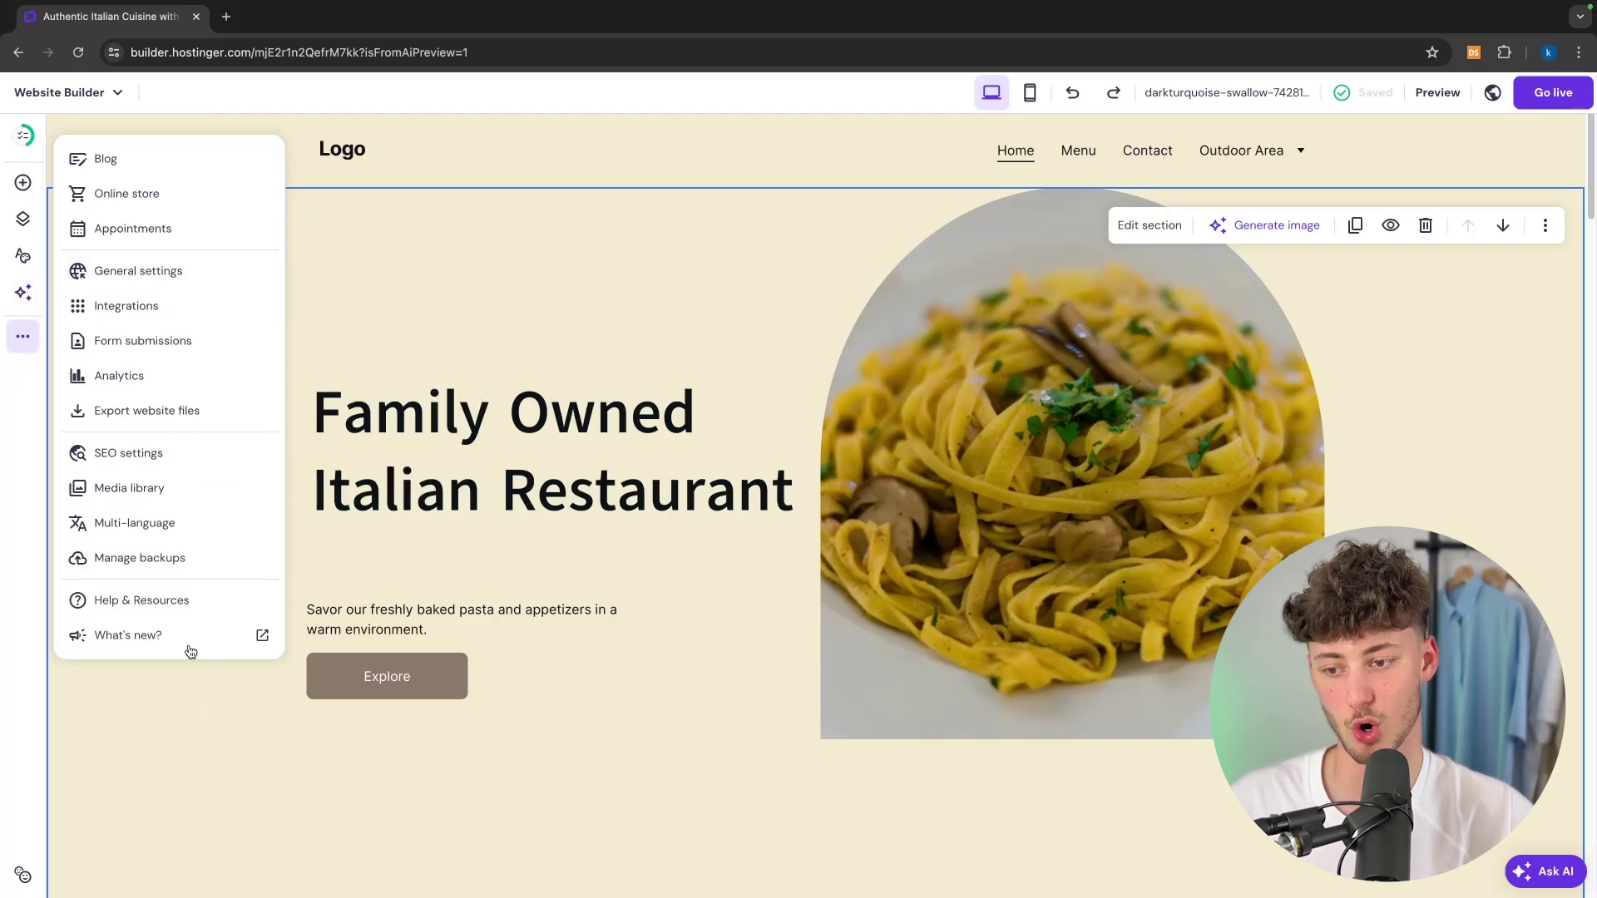